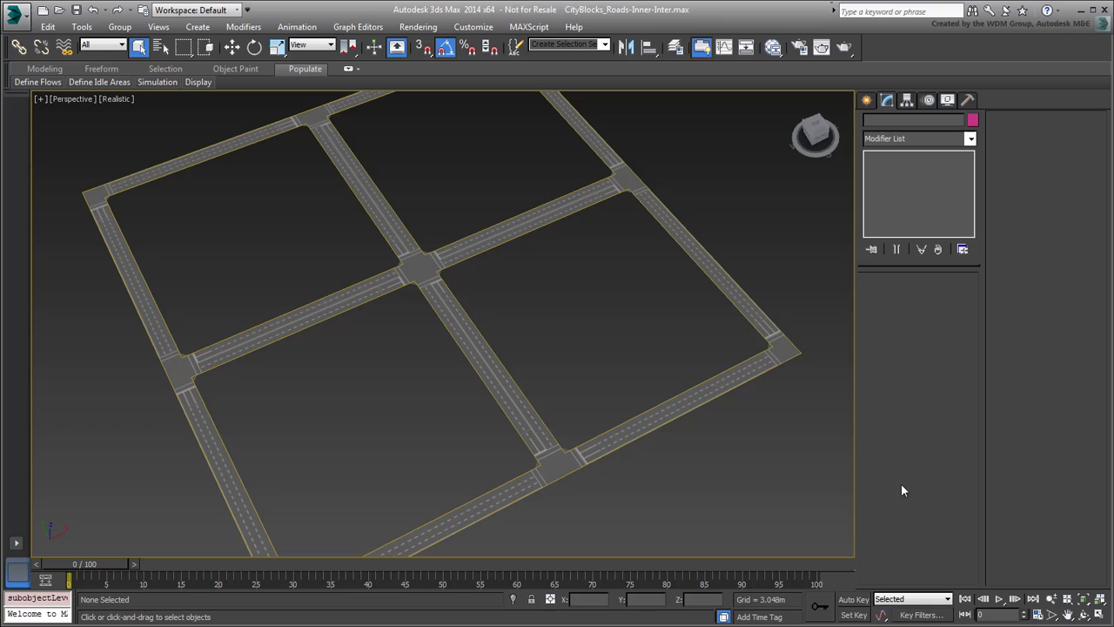
# Select the stray road spline Line001 and delete it, leaving only the four-block roads.
pyautogui.click(675, 408)
pyautogui.click(705, 442)
pyautogui.click(679, 416)
pyautogui.rightClick(683, 431)
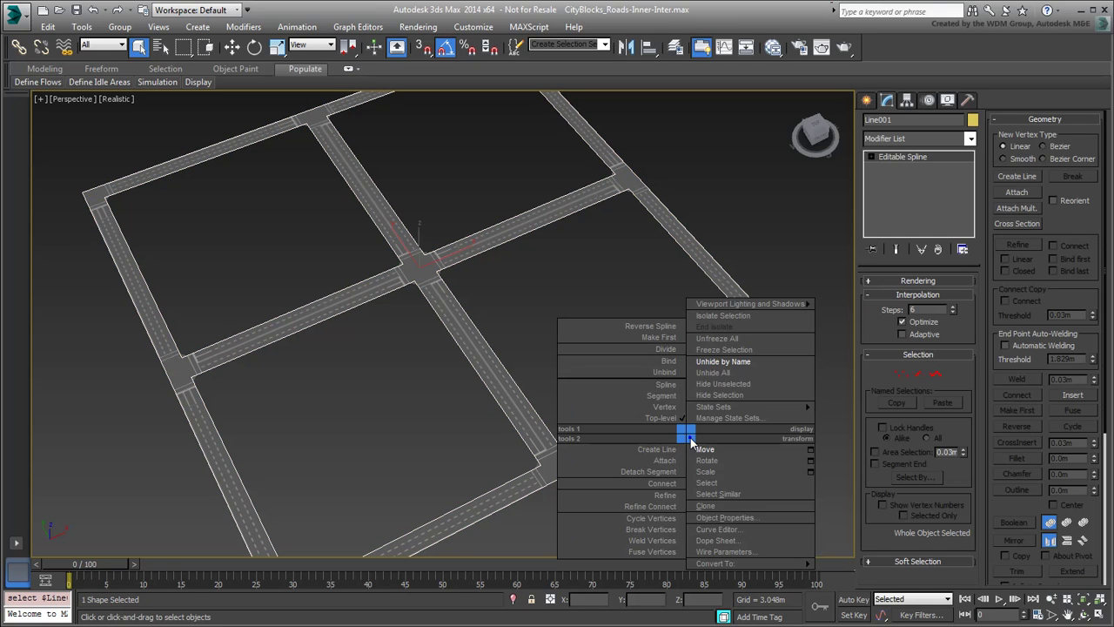
pyautogui.click(702, 441)
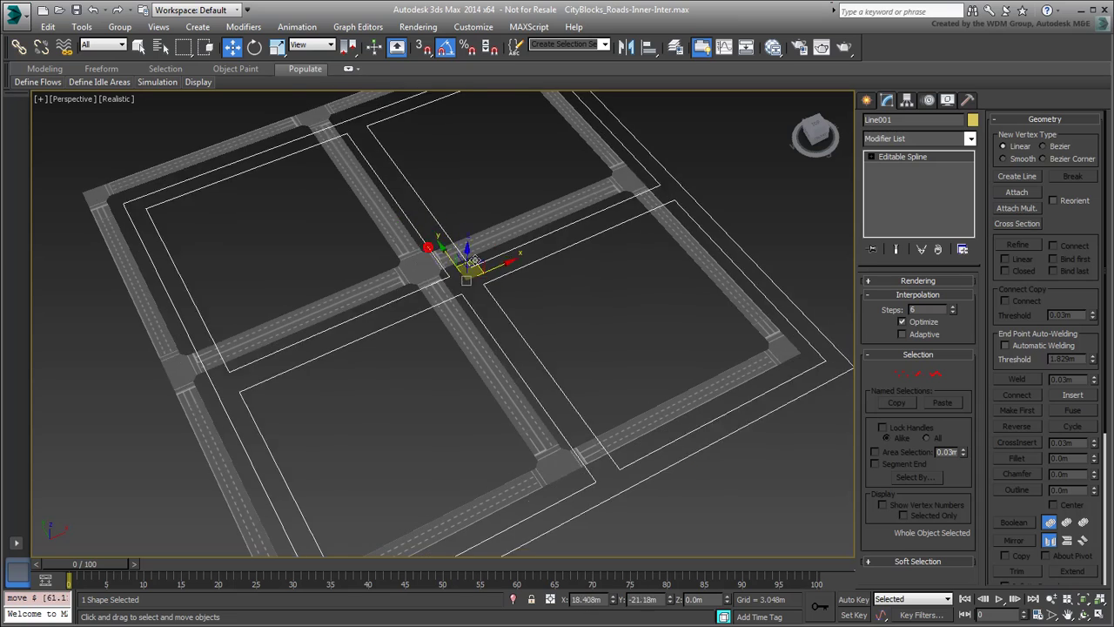
pyautogui.press('Delete')
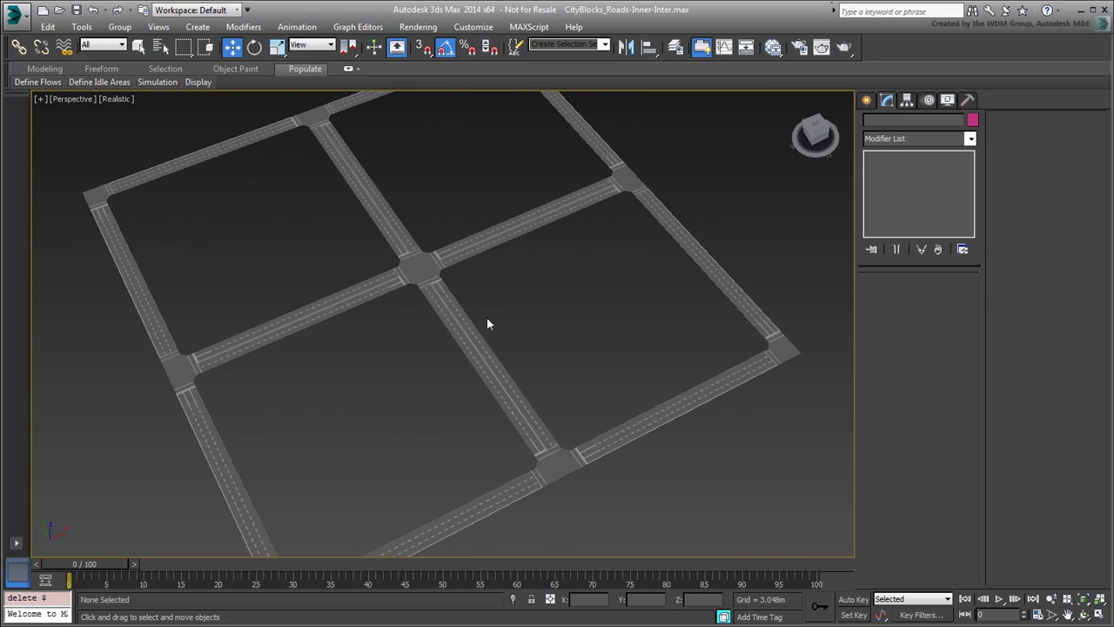
pyautogui.moveTo(576, 381); pyautogui.dragTo(592, 387, button='middle')
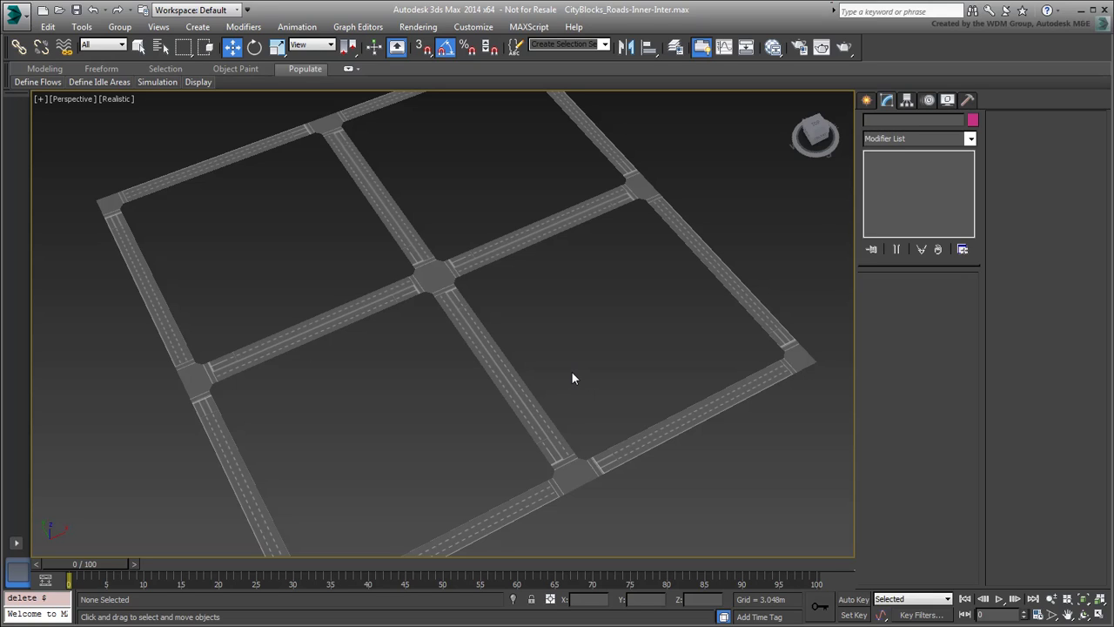
# Maximize the Top viewport and frame the road grid.
pyautogui.hotkey('alt', 'w')
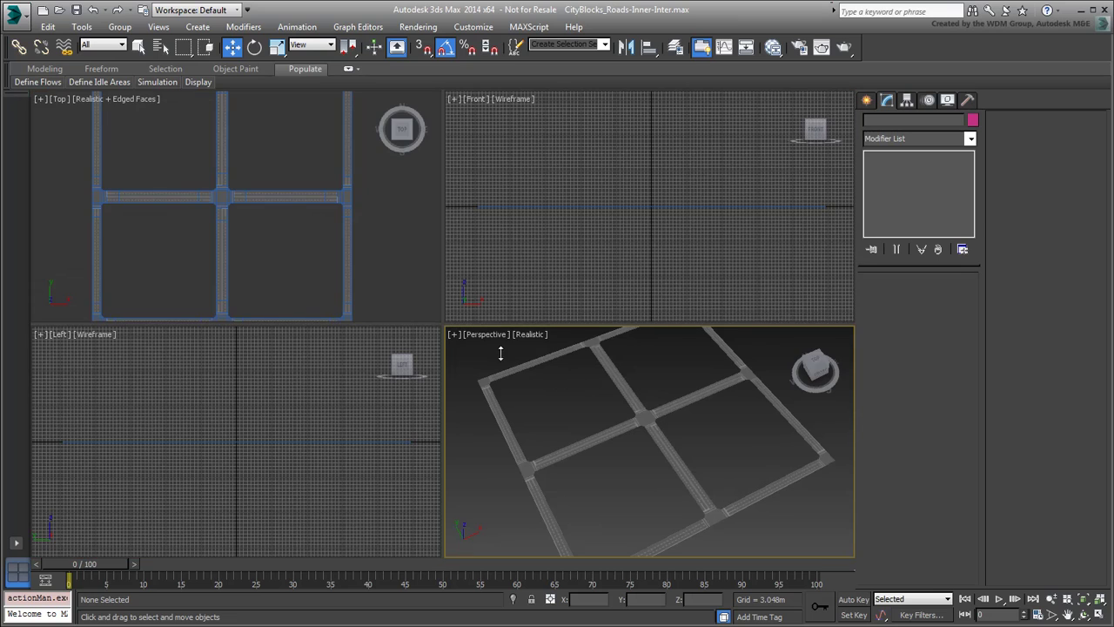
pyautogui.click(276, 227)
pyautogui.hotkey('alt', 'w')
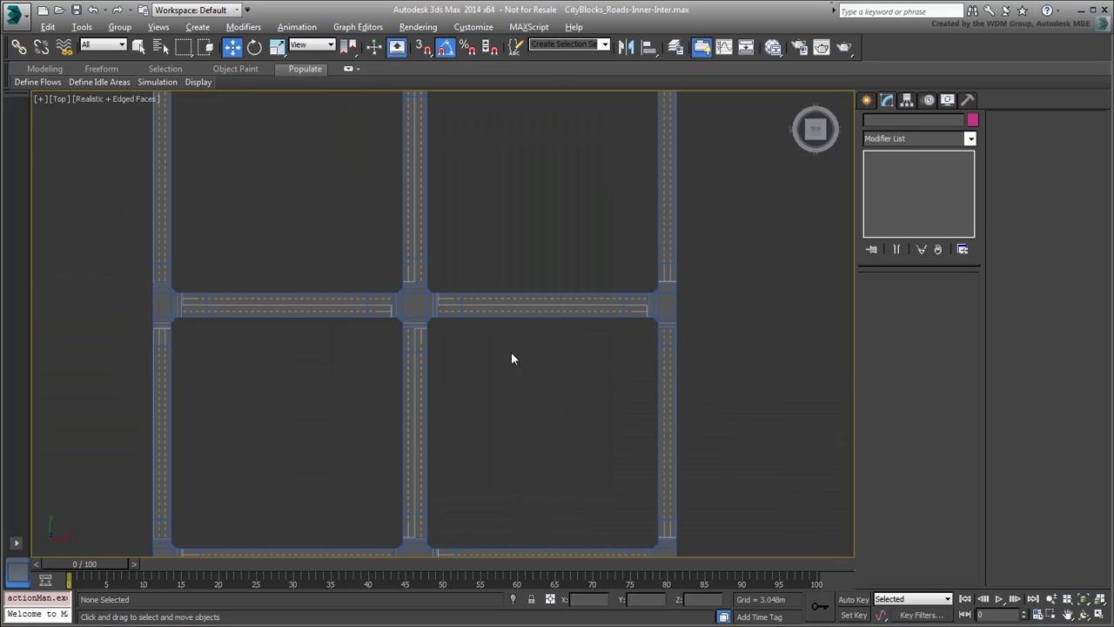
pyautogui.scroll(-2, 508, 305)
pyautogui.scroll(-1, 512, 326)
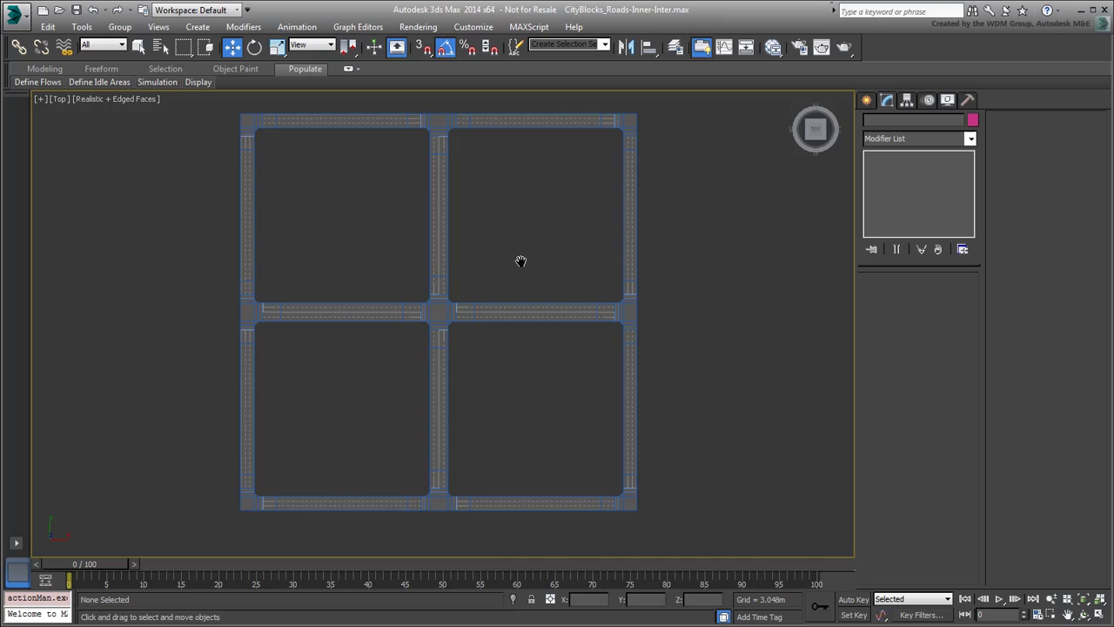
pyautogui.moveTo(520, 261); pyautogui.dragTo(520, 268, button='middle')
# Unhide the ground plane Plane001 by name, then select the road mesh Inter_dbl_2w.
pyautogui.click(579, 317)
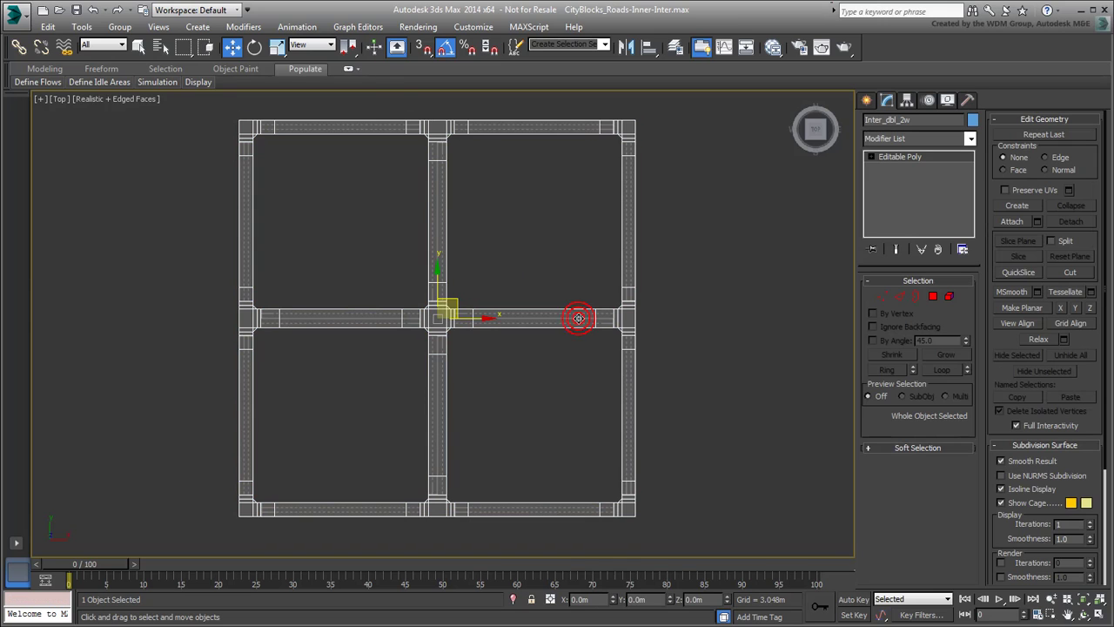
pyautogui.click(733, 317)
pyautogui.rightClick(715, 270)
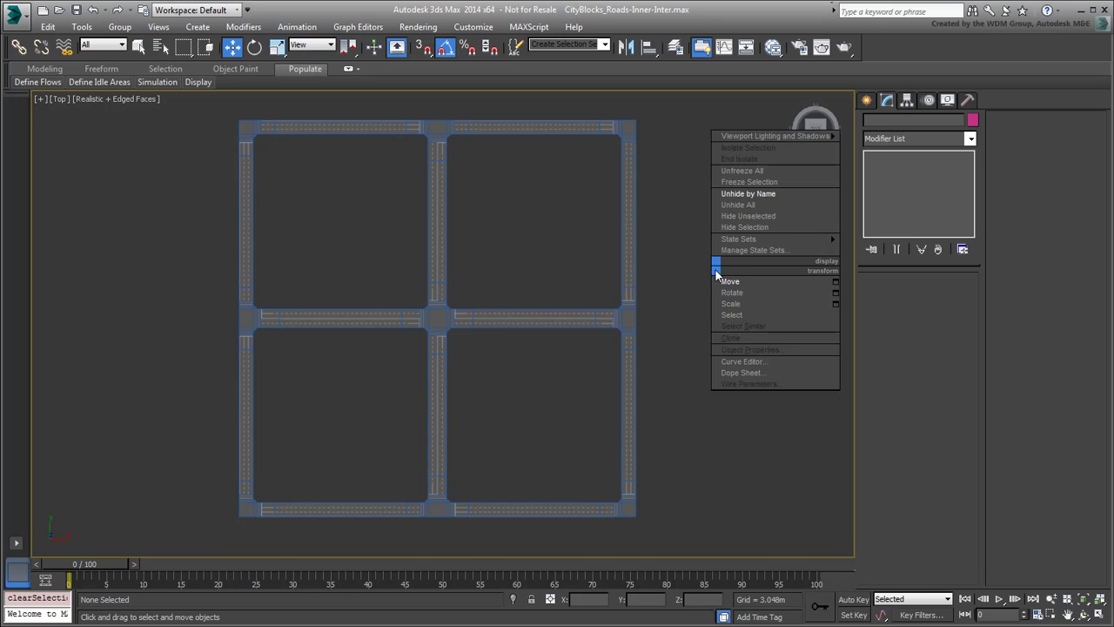
pyautogui.click(751, 193)
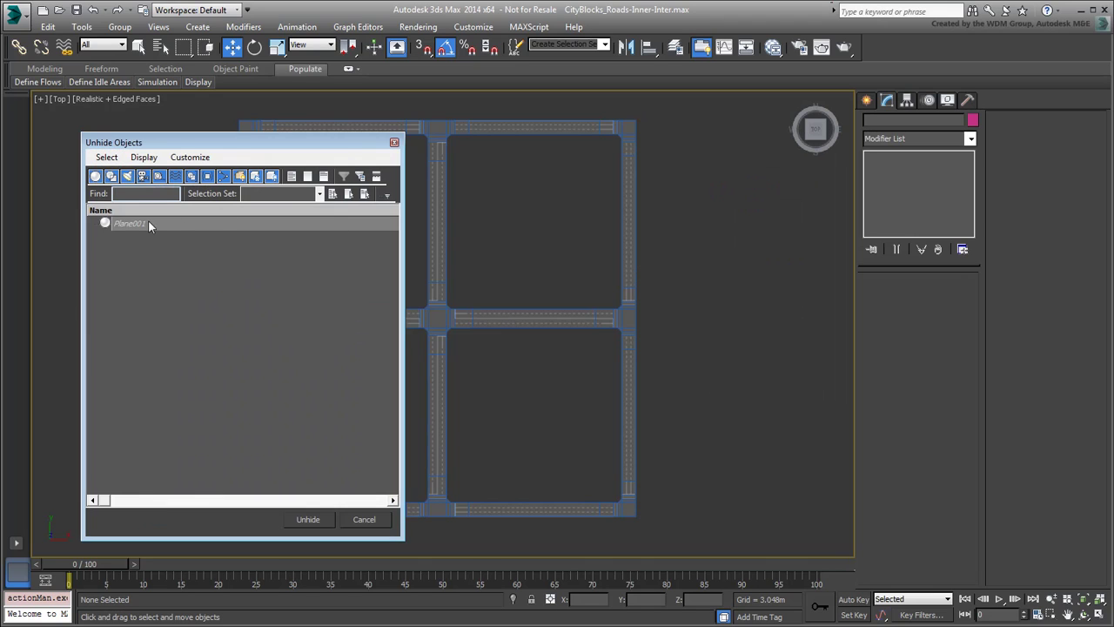
pyautogui.doubleClick(134, 223)
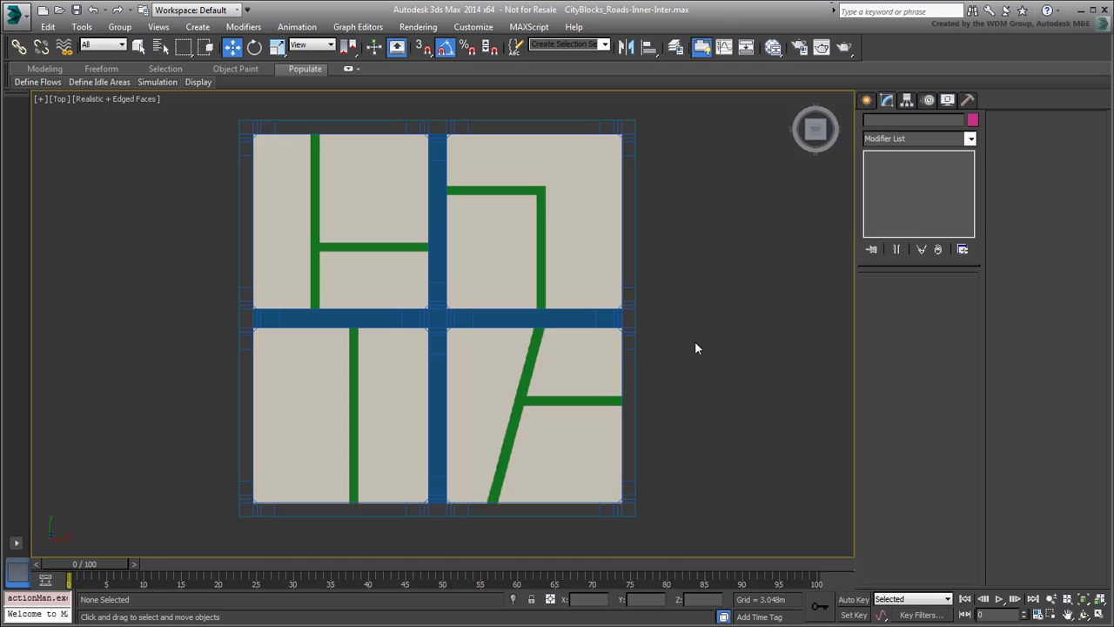
pyautogui.click(577, 321)
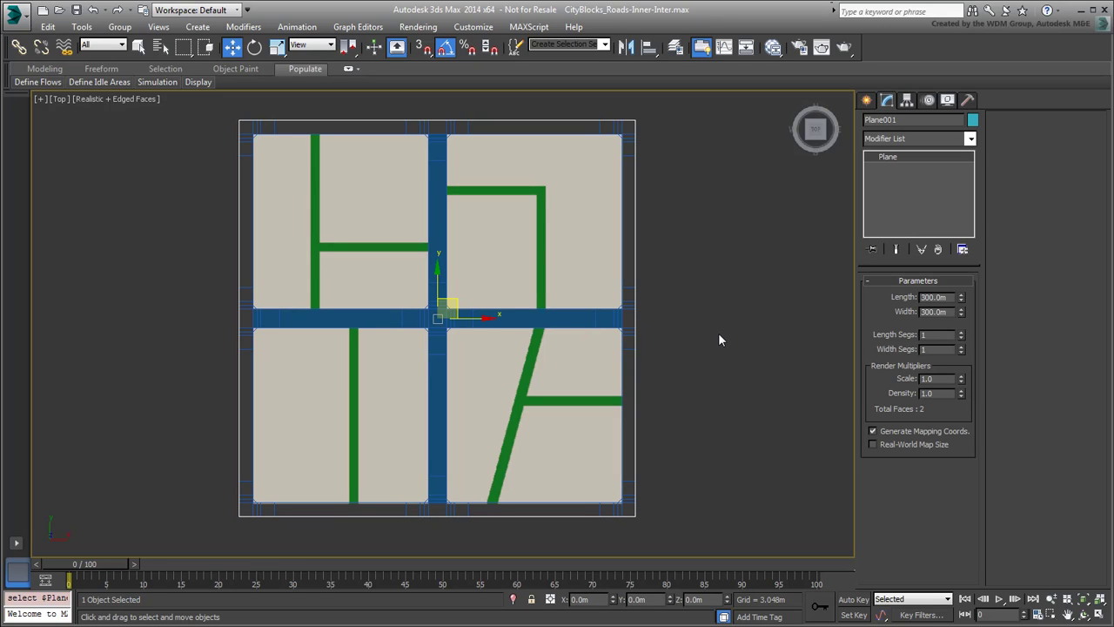
pyautogui.click(569, 320)
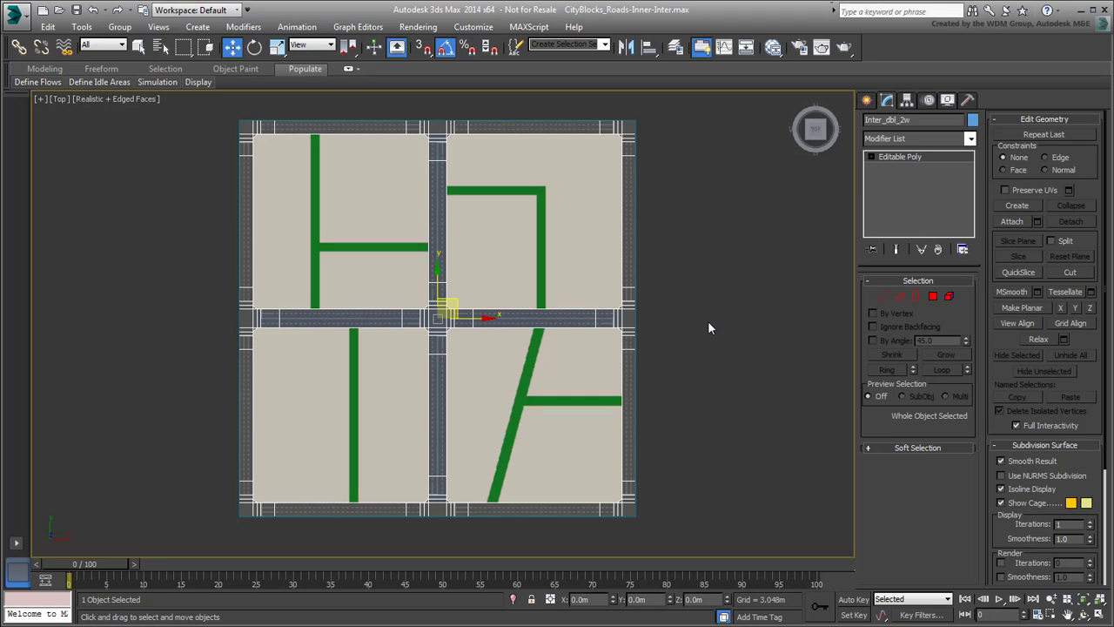
# Clone the central intersection's 17 polygons as a new element onto the upper-left green junction.
pyautogui.click(934, 297)
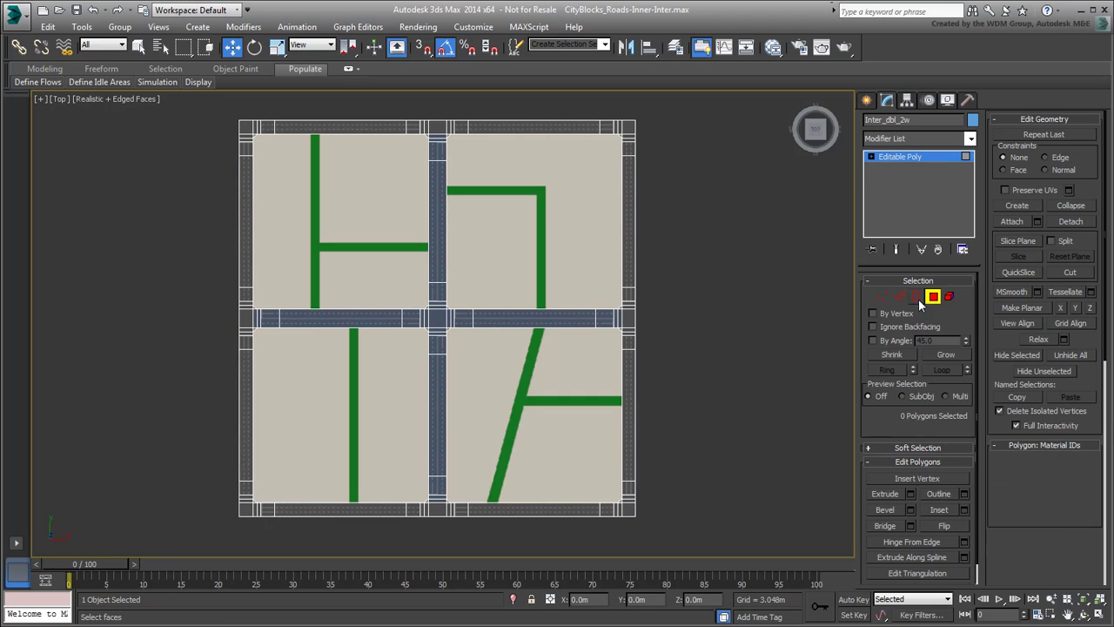
pyautogui.scroll(4, 407, 324)
pyautogui.moveTo(406, 323); pyautogui.dragTo(408, 377, button='middle')
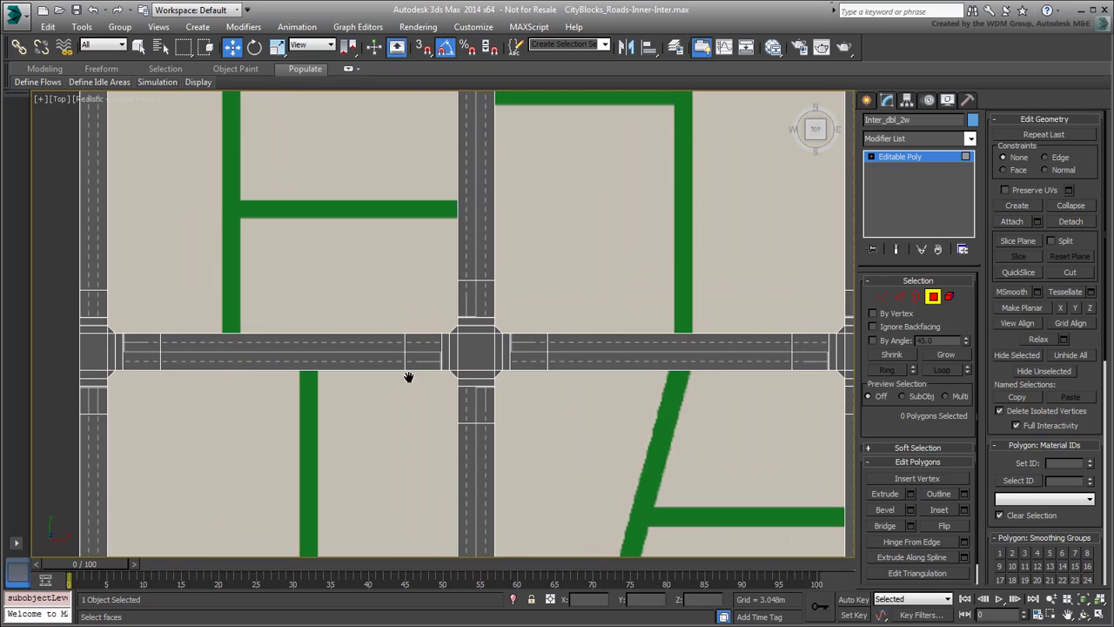
pyautogui.moveTo(430, 406); pyautogui.dragTo(533, 316)
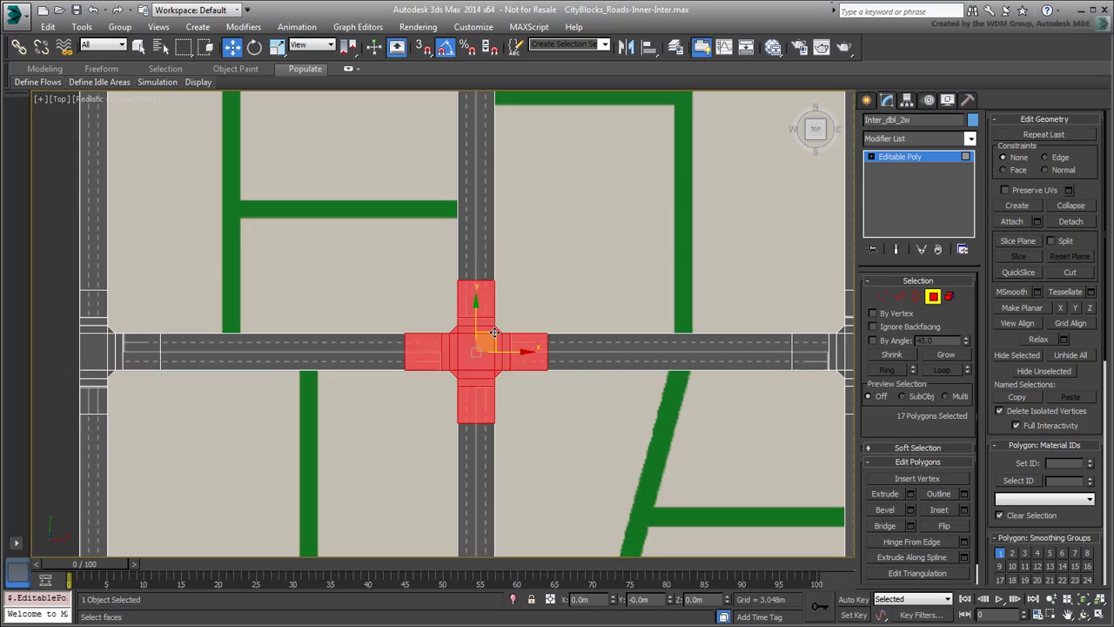
pyautogui.moveTo(497, 336); pyautogui.dragTo(249, 189)
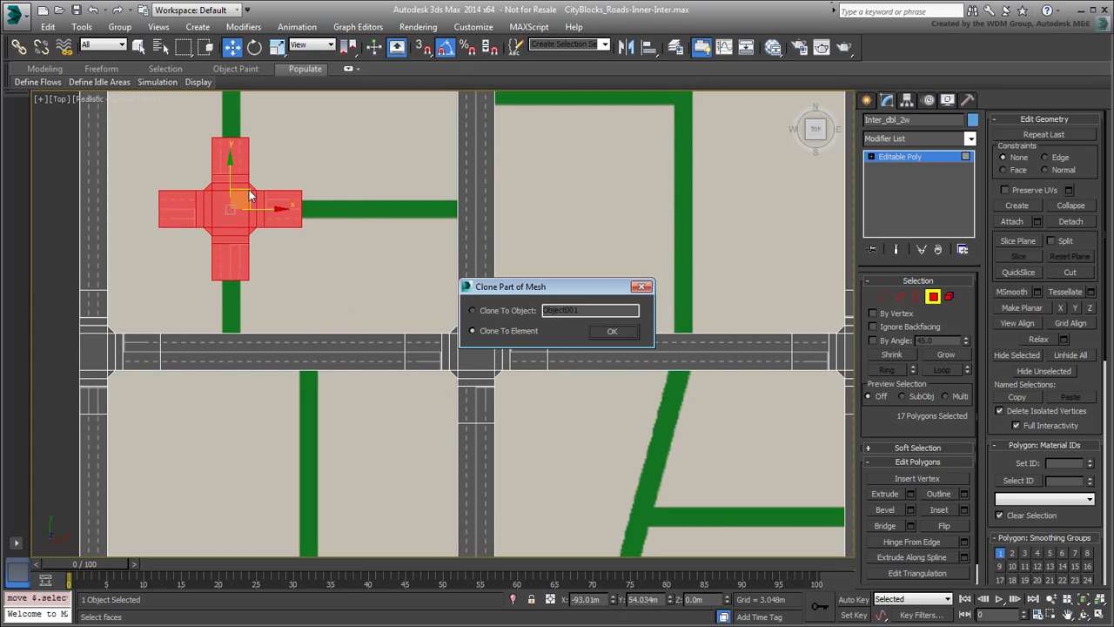
pyautogui.click(623, 335)
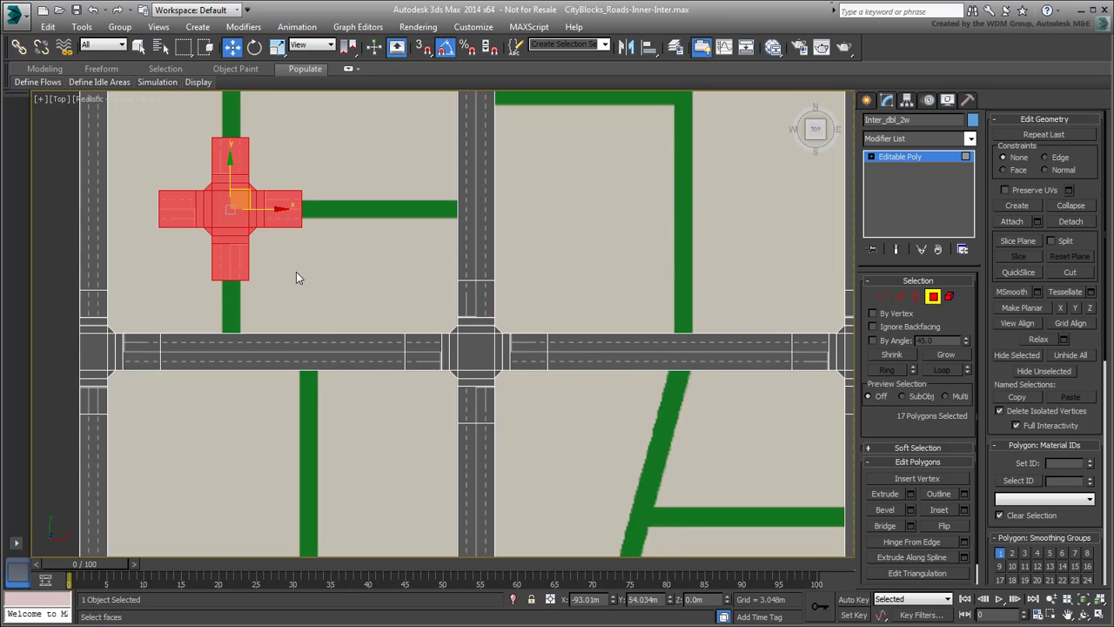
# Try scaling down the copied intersection, undo it, and return to the Move tool.
pyautogui.moveTo(296, 273); pyautogui.dragTo(436, 331, button='middle')
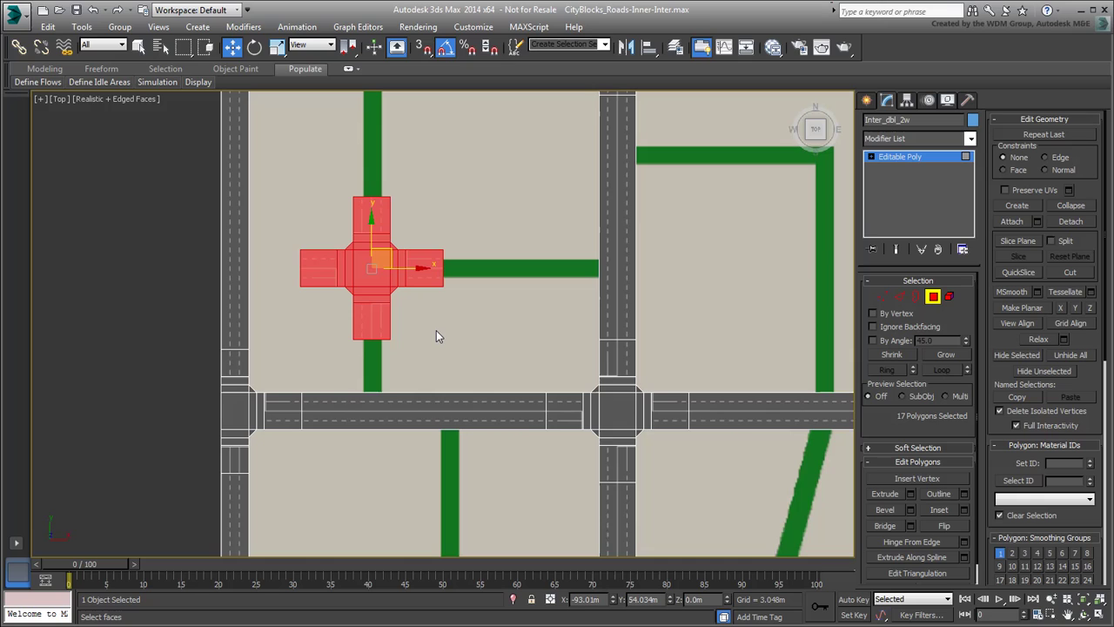
pyautogui.scroll(2, 400, 309)
pyautogui.moveTo(399, 309); pyautogui.dragTo(435, 352, button='middle')
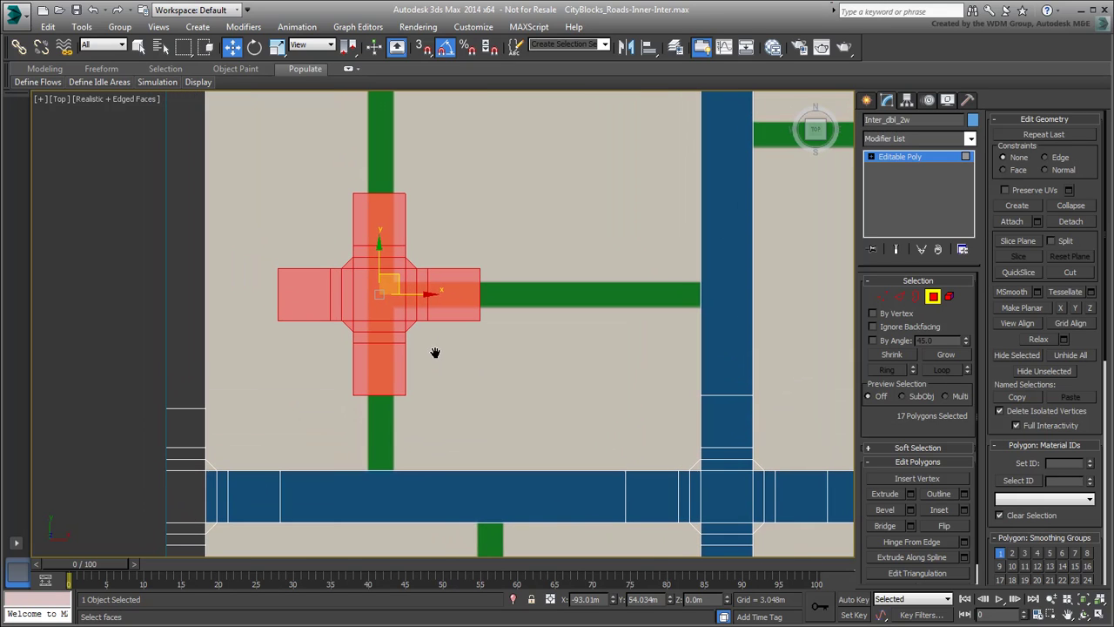
pyautogui.rightClick(463, 363)
pyautogui.click(488, 401)
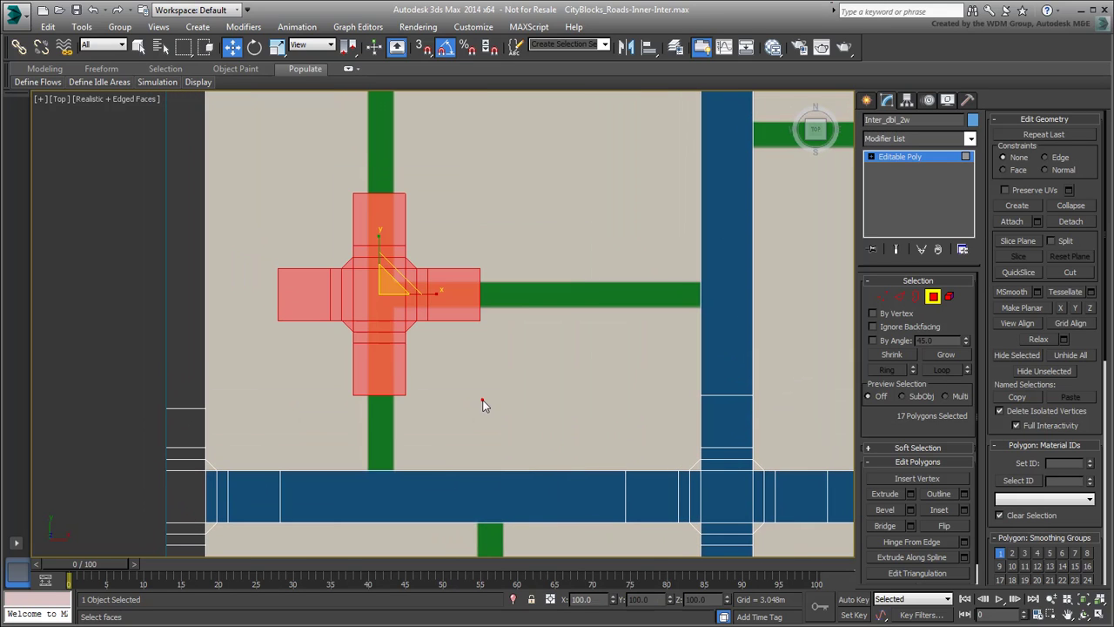
pyautogui.moveTo(386, 286); pyautogui.dragTo(377, 360)
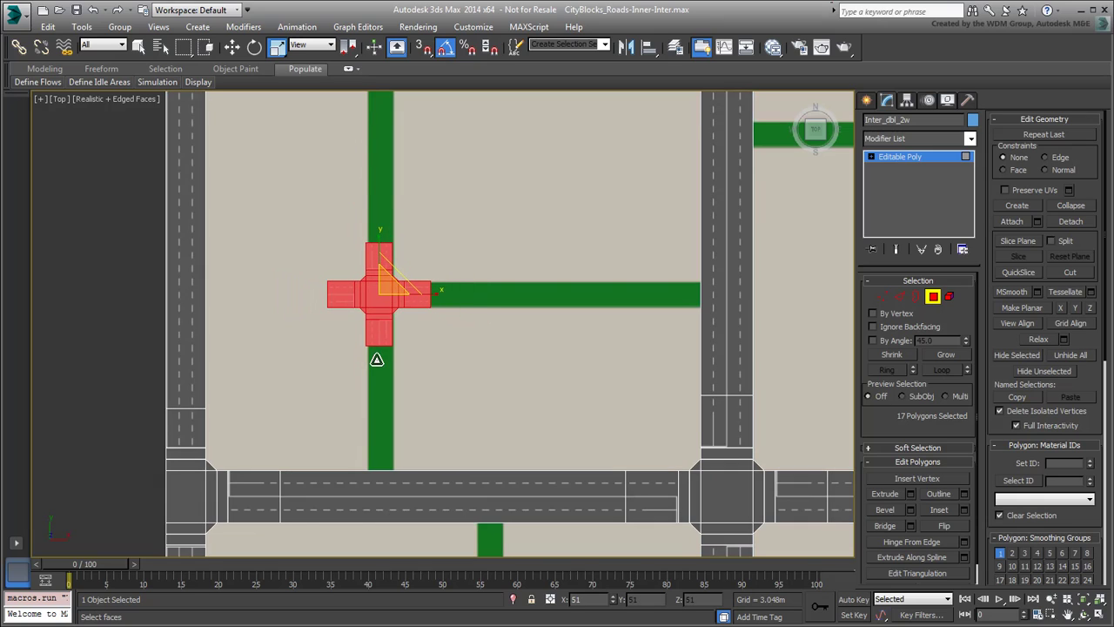
pyautogui.scroll(5, 365, 302)
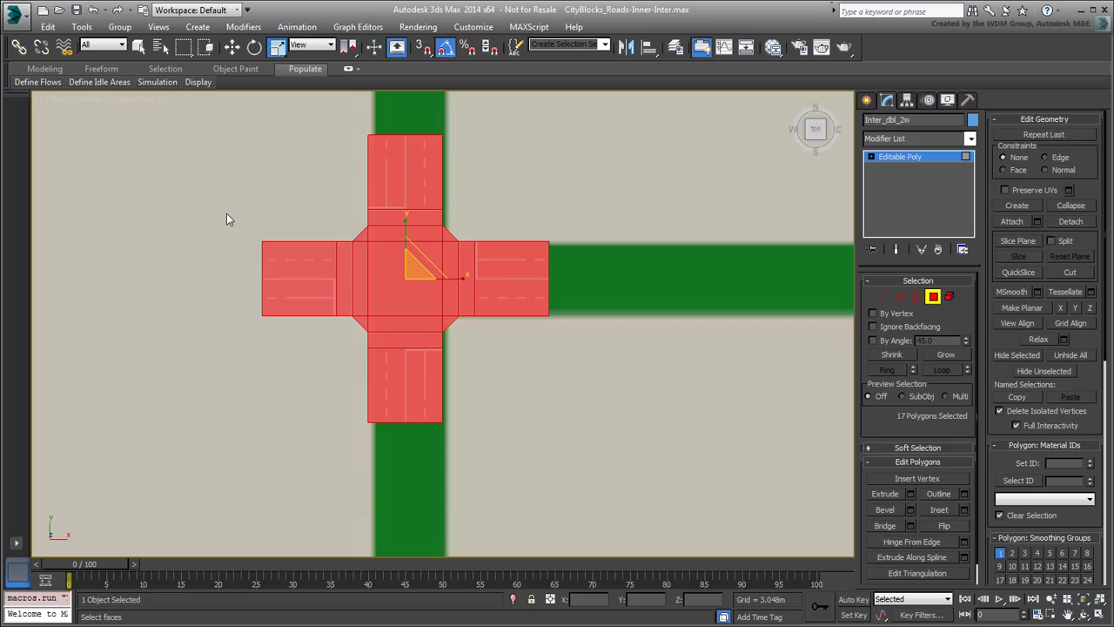
pyautogui.click(93, 12)
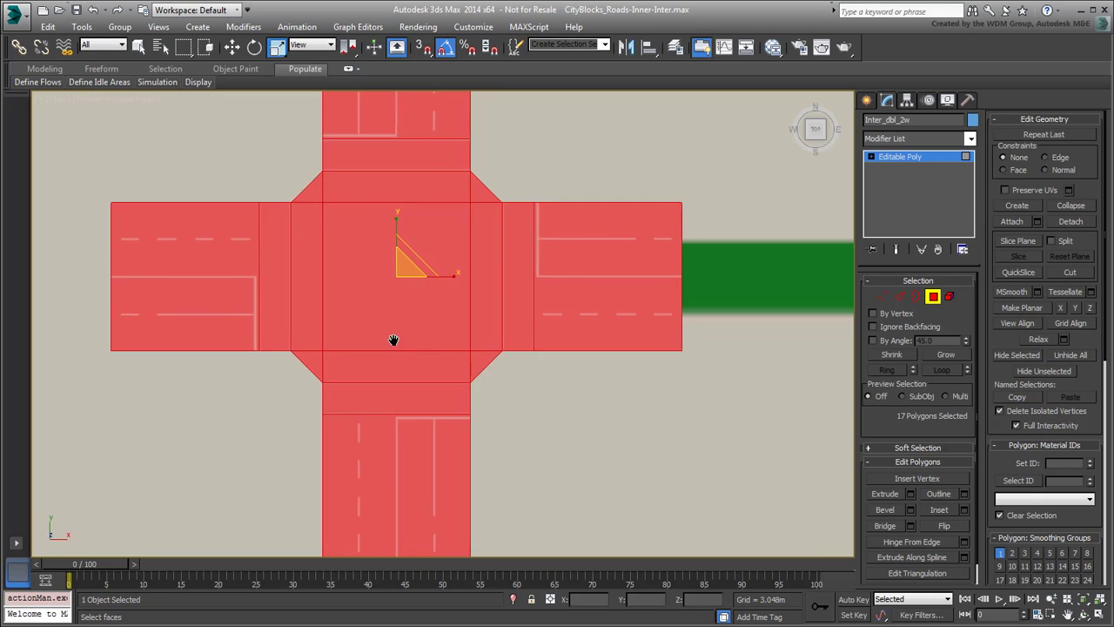
pyautogui.scroll(-5, 383, 337)
pyautogui.click(231, 47)
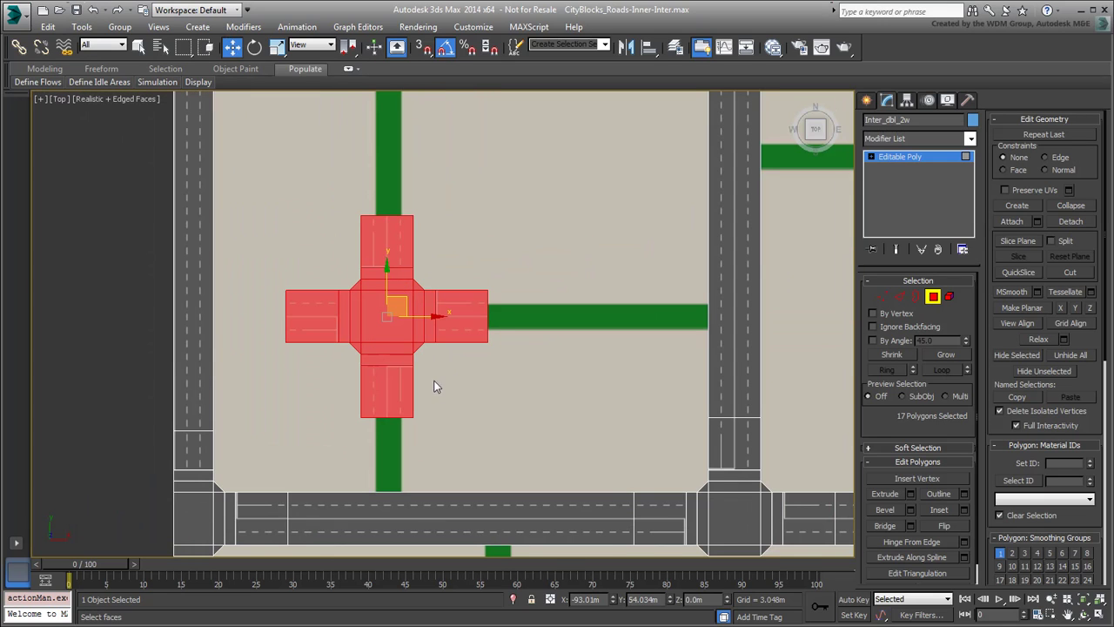
pyautogui.moveTo(433, 386); pyautogui.dragTo(377, 361, button='middle')
# Pull the end vertices of all four arms of the copy 3.5 units inward.
pyautogui.click(882, 297)
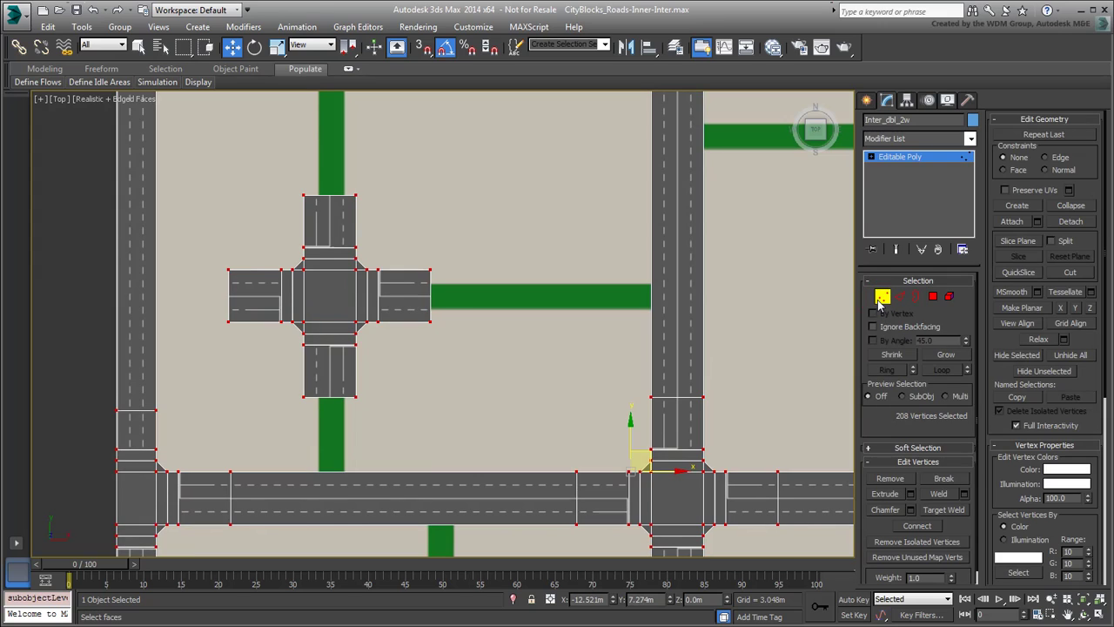
pyautogui.click(453, 392)
pyautogui.moveTo(161, 142); pyautogui.dragTo(332, 441)
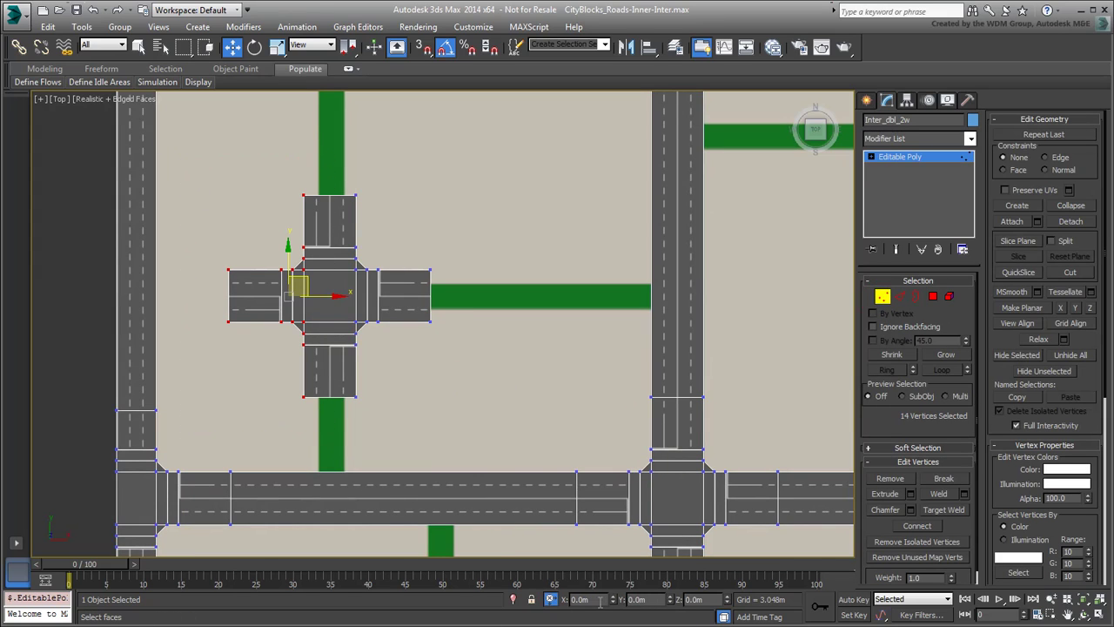
pyautogui.doubleClick(581, 600)
pyautogui.write('3.5')
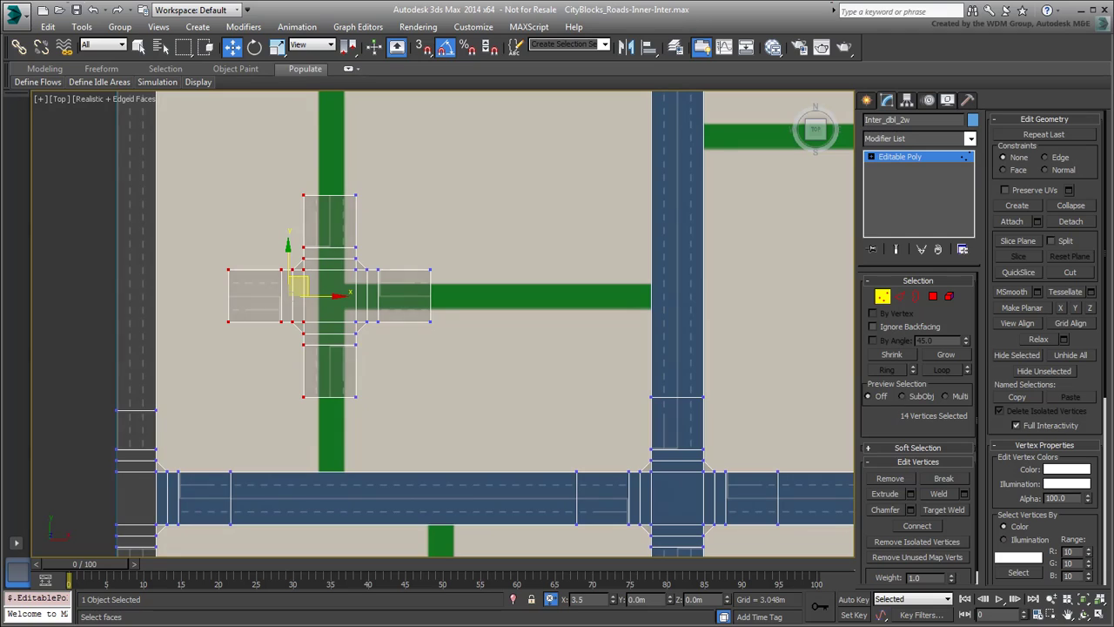
pyautogui.press('Return')
pyautogui.moveTo(346, 401); pyautogui.dragTo(500, 166)
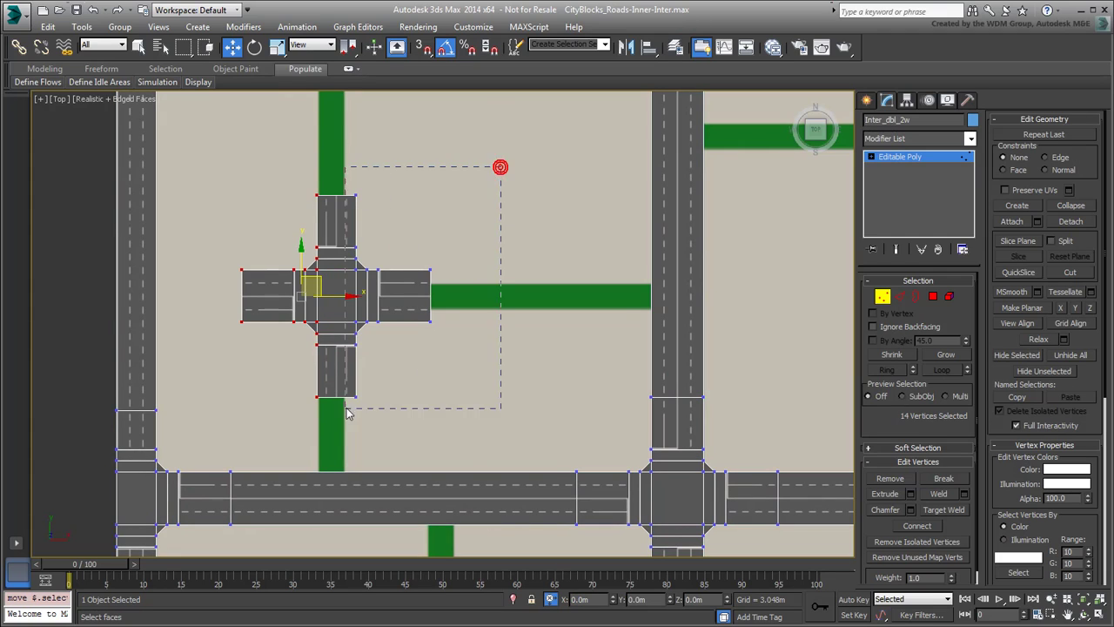
pyautogui.write('-3.5')
pyautogui.press('Return')
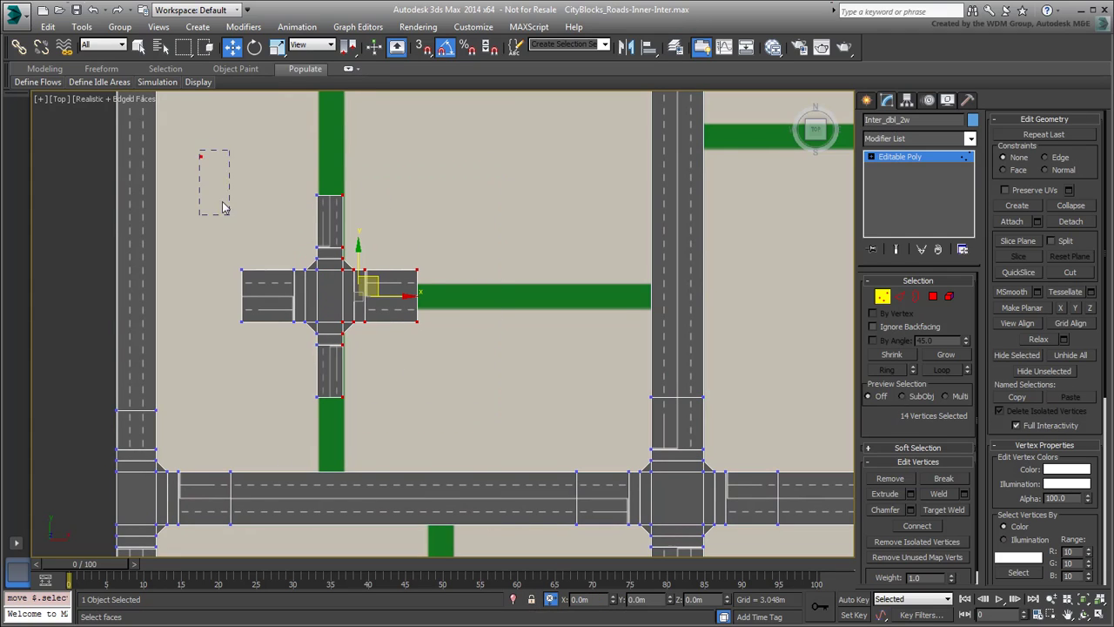
pyautogui.moveTo(199, 149); pyautogui.dragTo(359, 261)
pyautogui.press('Tab')
pyautogui.write('-3.5')
pyautogui.press('Return')
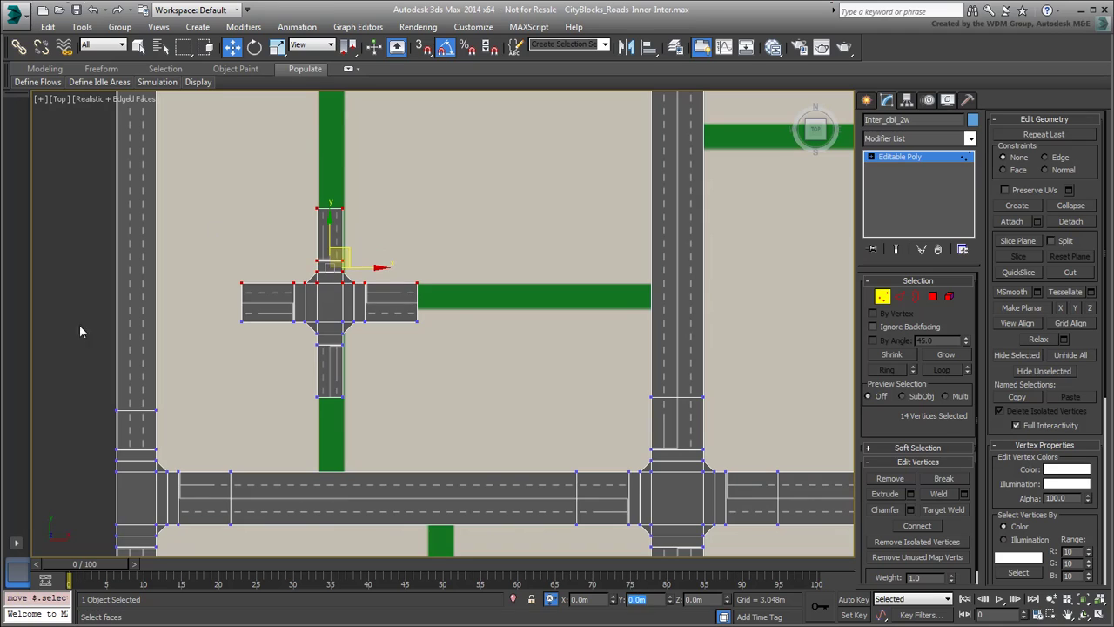
pyautogui.moveTo(209, 407); pyautogui.dragTo(460, 304)
pyautogui.press('Tab')
pyautogui.write('3.5')
pyautogui.press('Return')
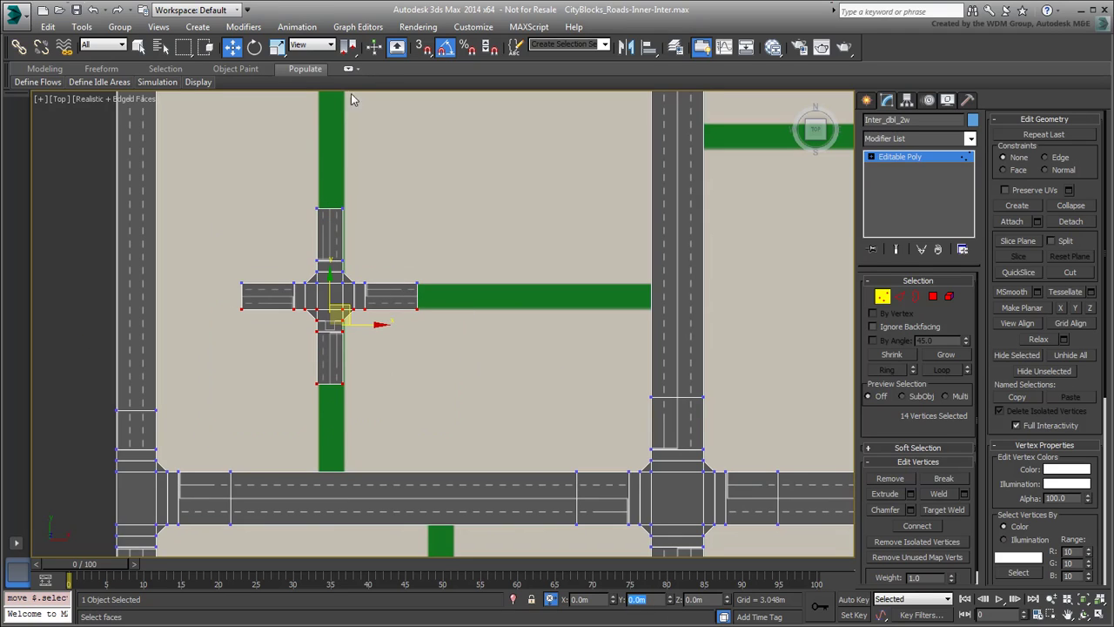
# Pull each arm's end vertices a further 7 units inward.
pyautogui.moveTo(476, 237); pyautogui.dragTo(409, 331)
pyautogui.click(579, 599)
pyautogui.write('-7')
pyautogui.press('Return')
pyautogui.moveTo(249, 169); pyautogui.dragTo(378, 219)
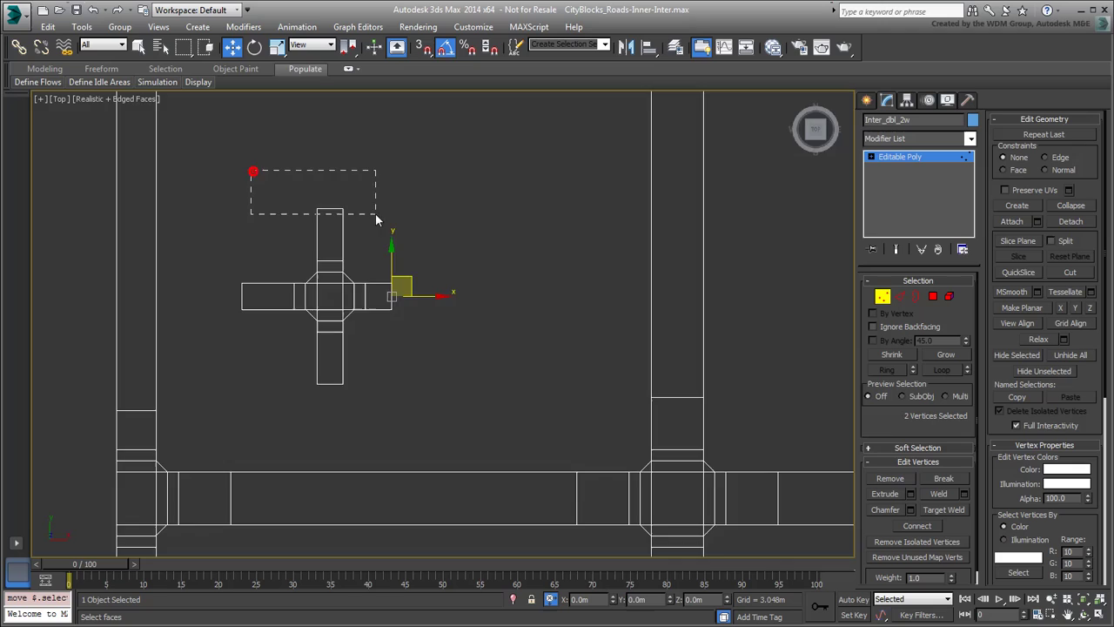
pyautogui.press('Tab')
pyautogui.write('-7')
pyautogui.press('Return')
pyautogui.moveTo(268, 334); pyautogui.dragTo(224, 269)
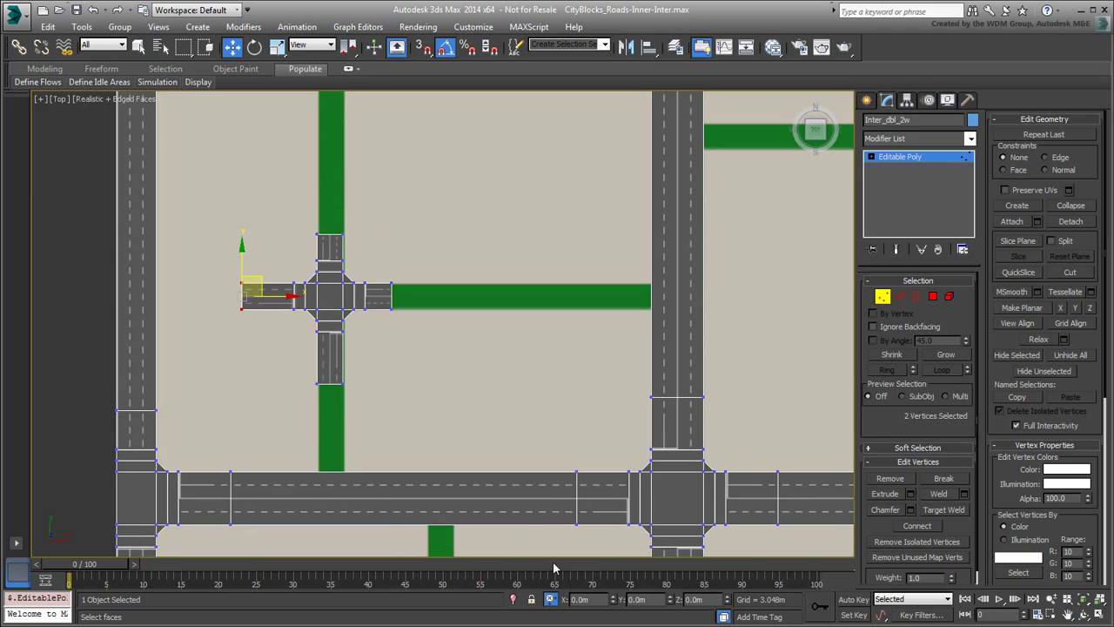
pyautogui.click(579, 599)
pyautogui.write('7')
pyautogui.press('Return')
pyautogui.moveTo(290, 439); pyautogui.dragTo(375, 364)
pyautogui.click(637, 599)
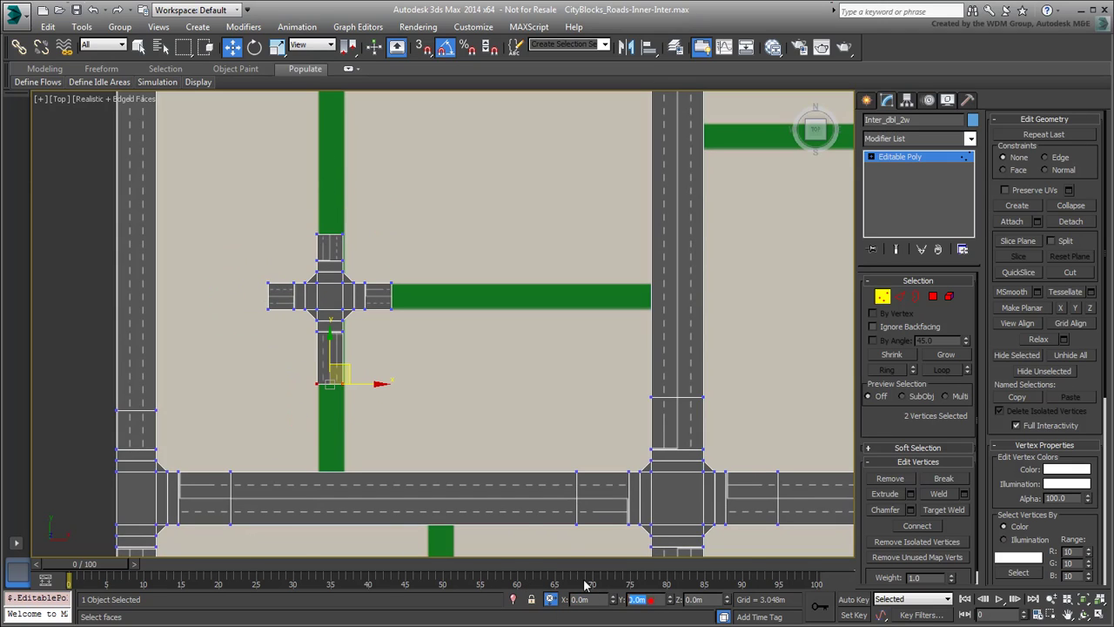
pyautogui.write('7')
pyautogui.press('Return')
# Select the crossing's polygons and nudge them slightly into place.
pyautogui.click(417, 342)
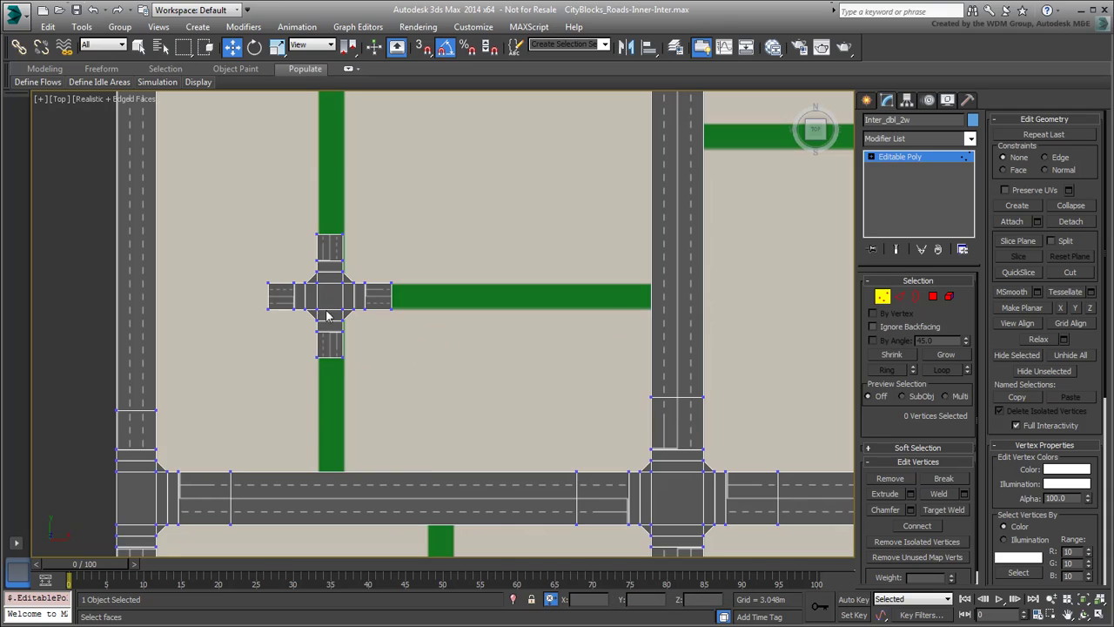
pyautogui.scroll(5, 329, 316)
pyautogui.click(933, 296)
pyautogui.moveTo(347, 261); pyautogui.dragTo(359, 256)
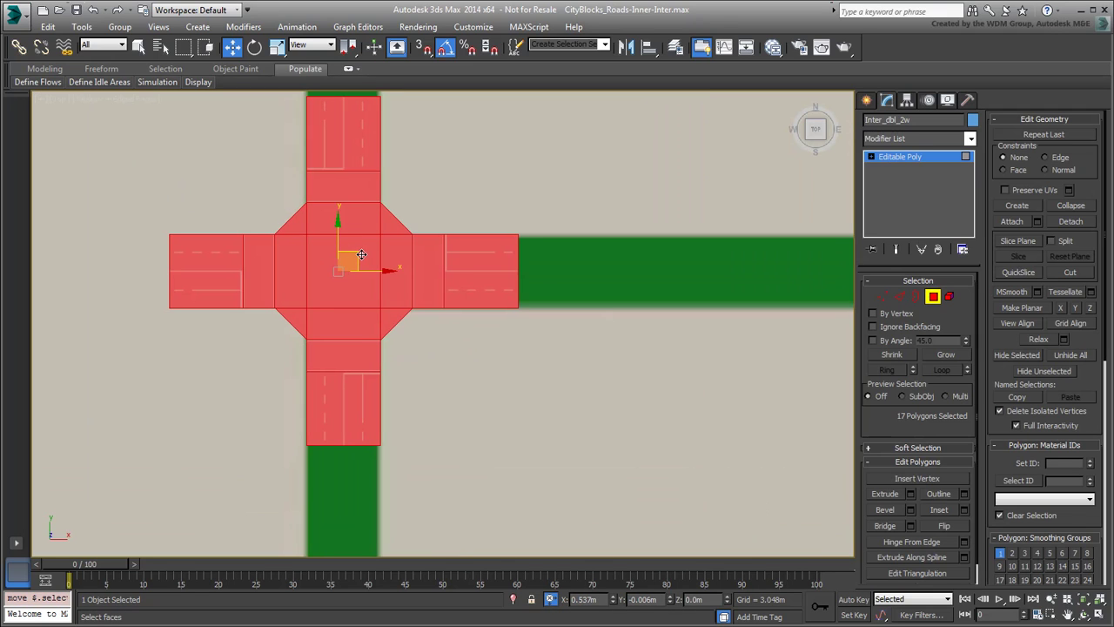
pyautogui.click(882, 296)
pyautogui.scroll(-5, 512, 346)
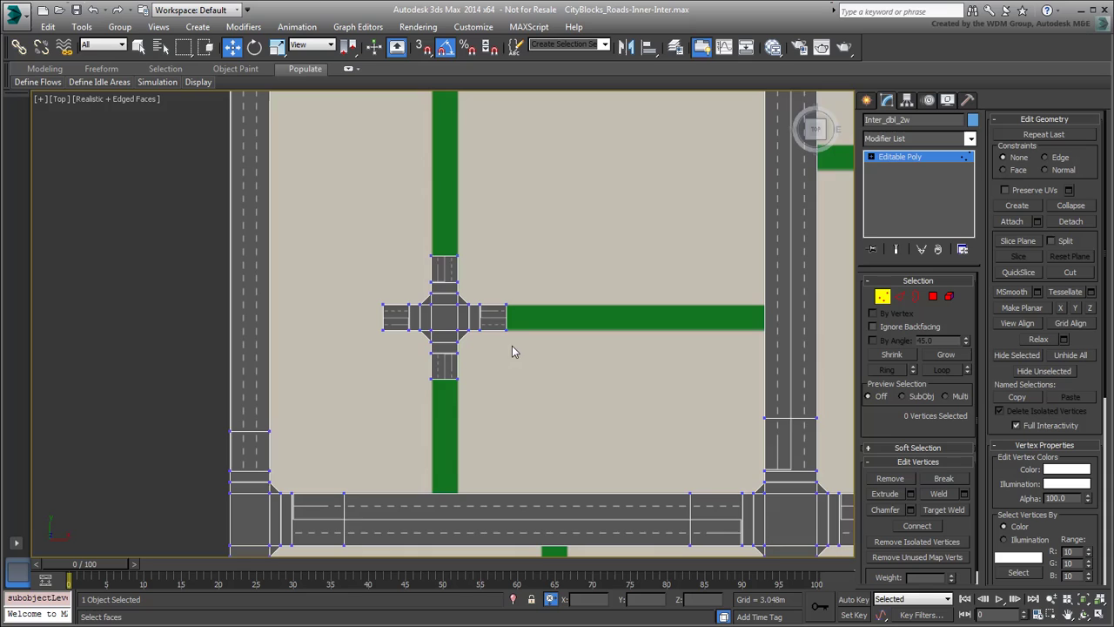
pyautogui.scroll(-1, 515, 409)
pyautogui.moveTo(515, 411); pyautogui.dragTo(503, 414, button='middle')
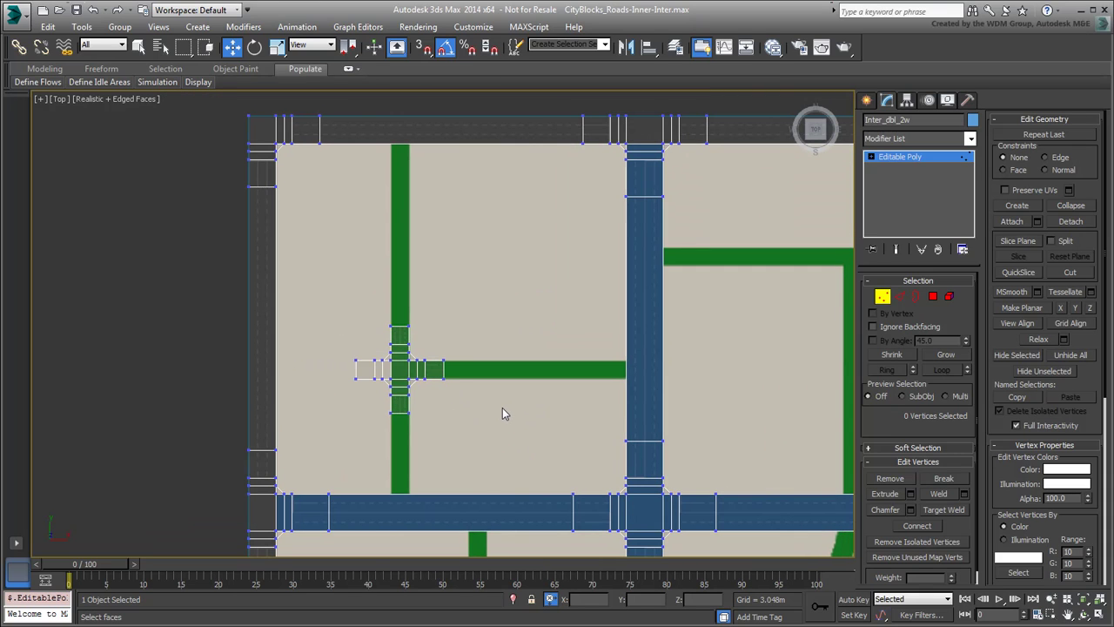
pyautogui.click(932, 296)
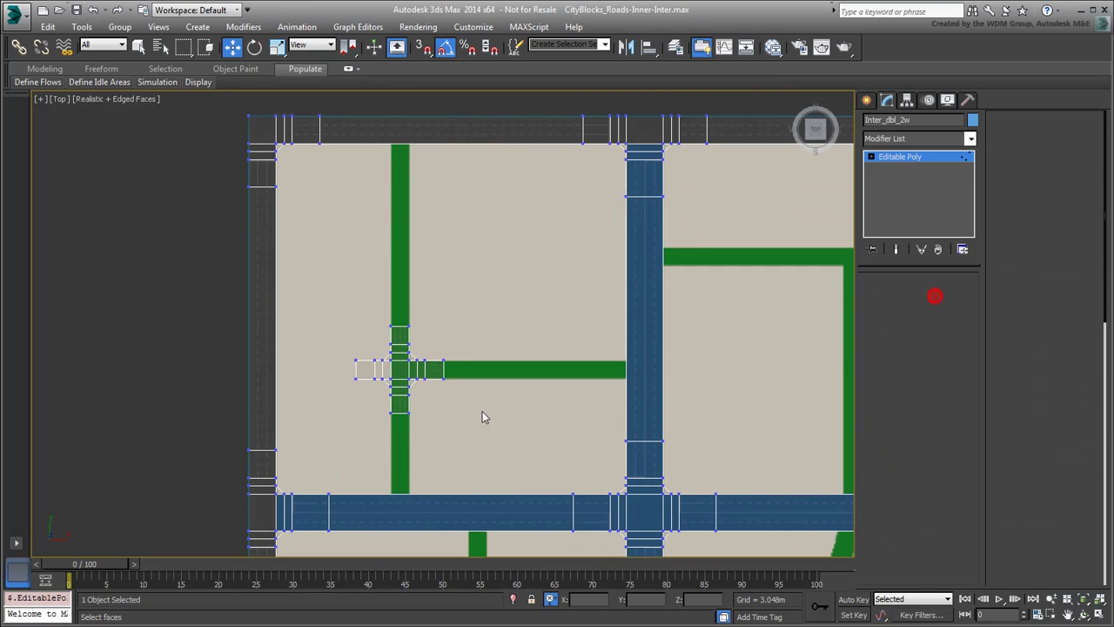
pyautogui.moveTo(330, 330); pyautogui.dragTo(394, 398)
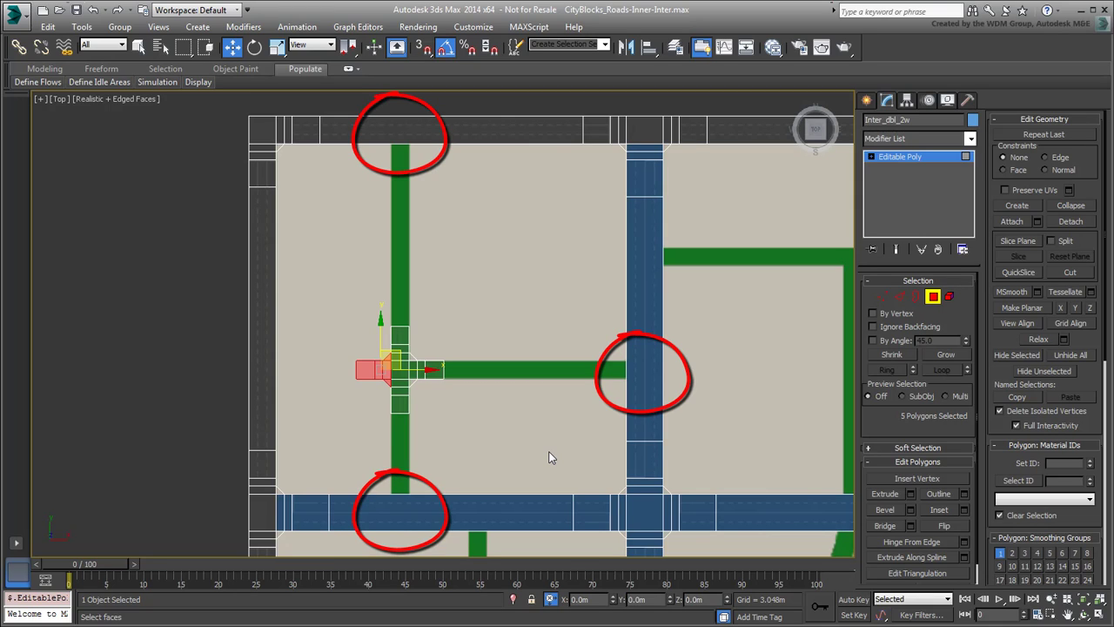
pyautogui.click(485, 433)
pyautogui.scroll(2, 444, 411)
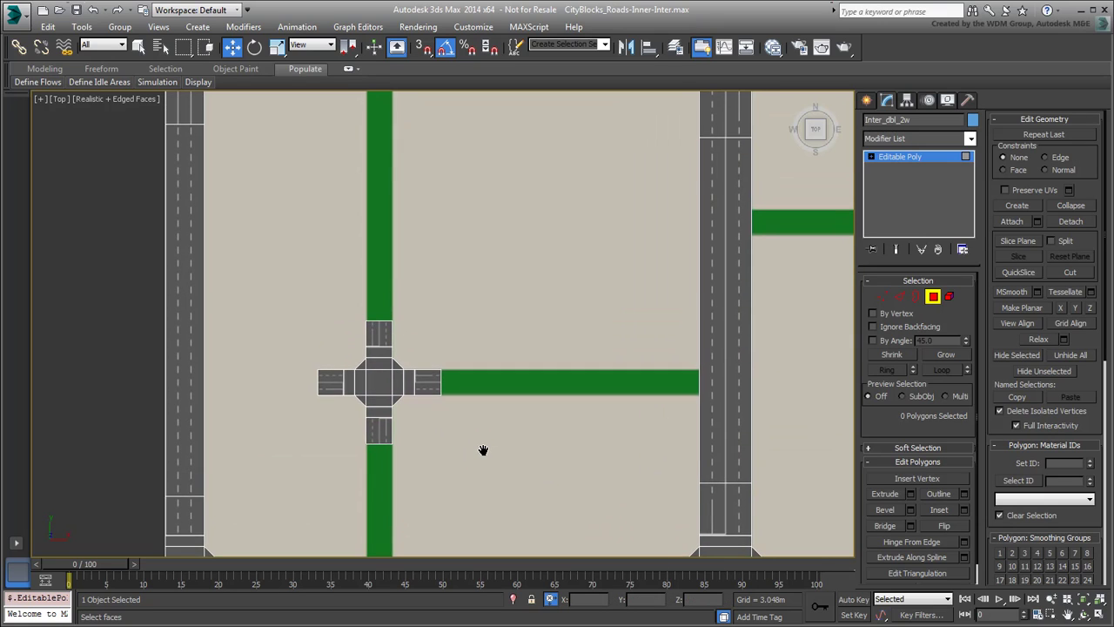
# Clone the crossing's arm pieces onto the green road's bottom, top and right ends.
pyautogui.scroll(-1, 490, 433)
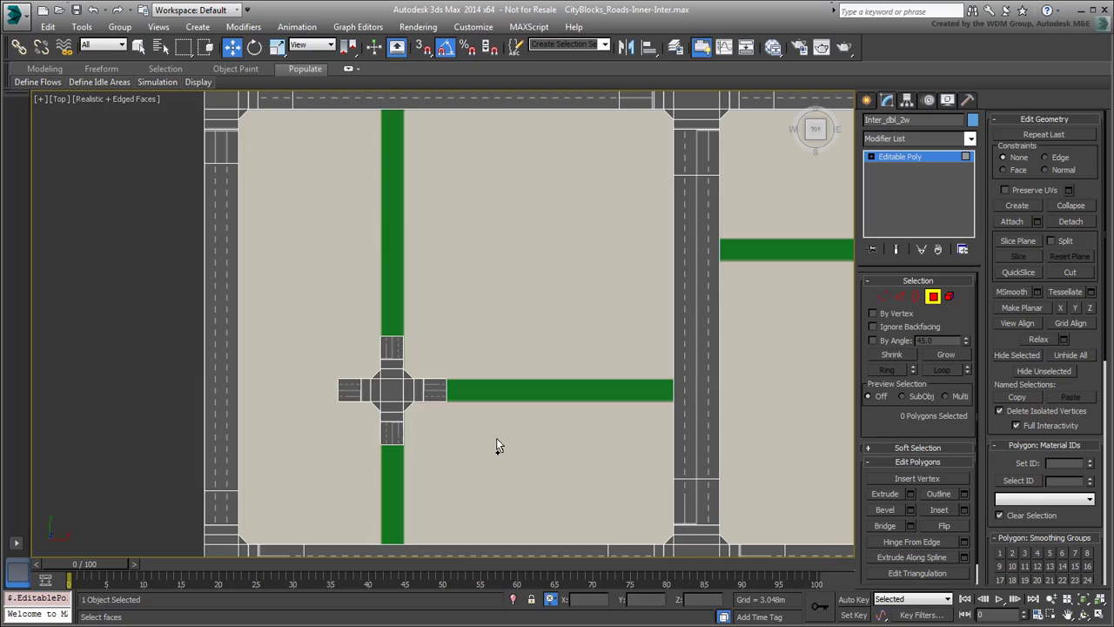
pyautogui.scroll(-1, 517, 437)
pyautogui.scroll(-1, 520, 446)
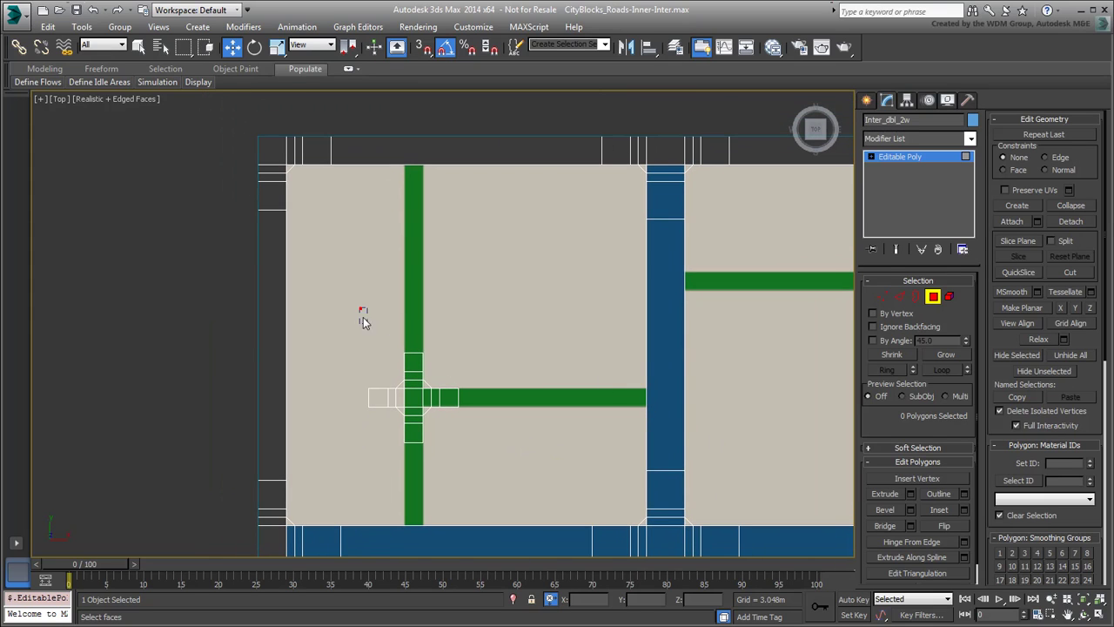
pyautogui.moveTo(362, 318); pyautogui.dragTo(455, 393)
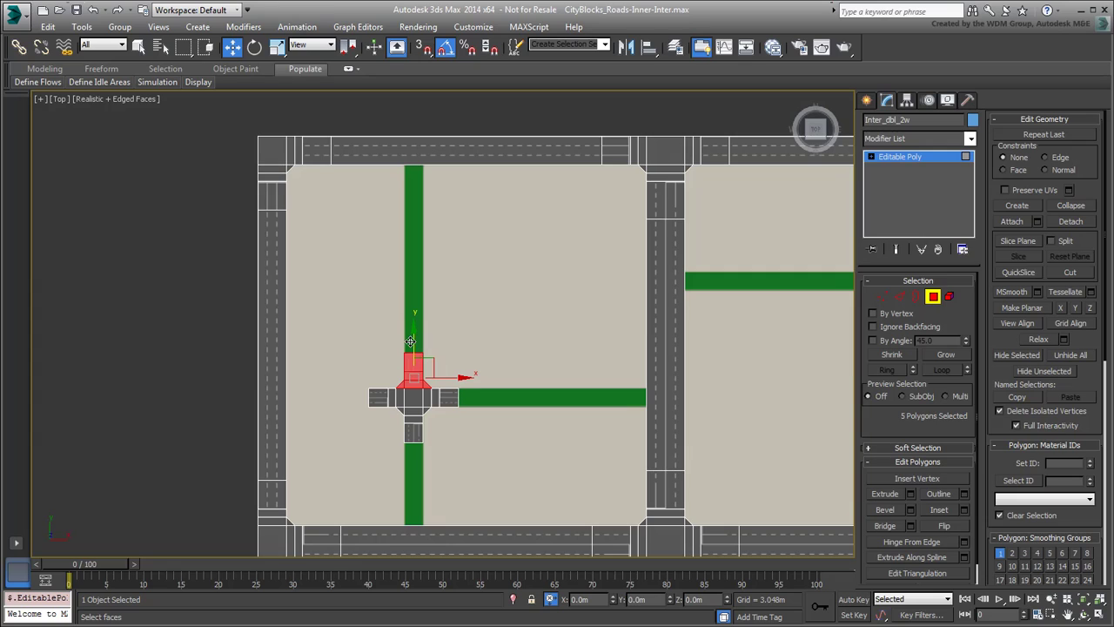
pyautogui.keyDown('shift'); pyautogui.moveTo(410, 341); pyautogui.dragTo(428, 486); pyautogui.keyUp('shift')
pyautogui.click(612, 332)
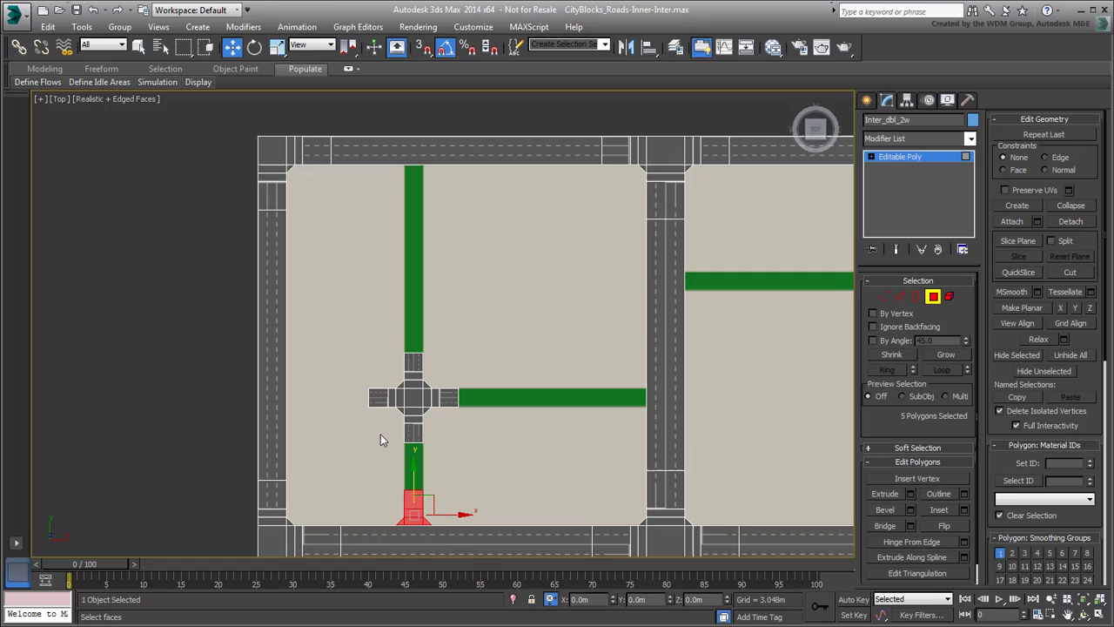
pyautogui.moveTo(414, 487); pyautogui.dragTo(430, 139)
pyautogui.click(609, 329)
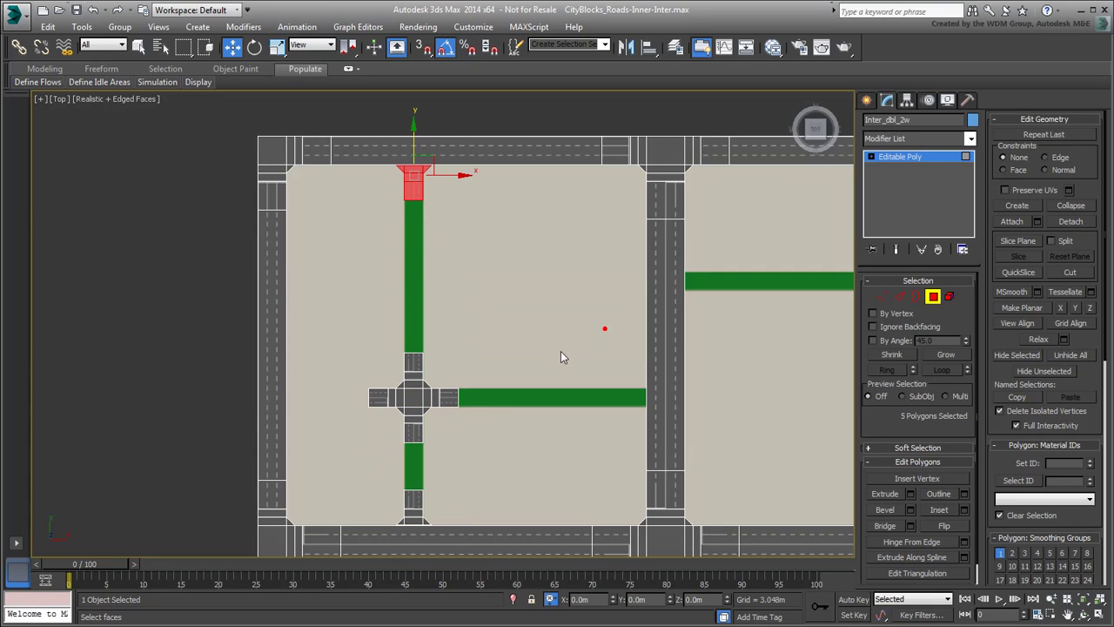
pyautogui.moveTo(410, 438); pyautogui.dragTo(407, 436)
pyautogui.keyDown('shift'); pyautogui.moveTo(426, 398); pyautogui.dragTo(666, 400); pyautogui.keyUp('shift')
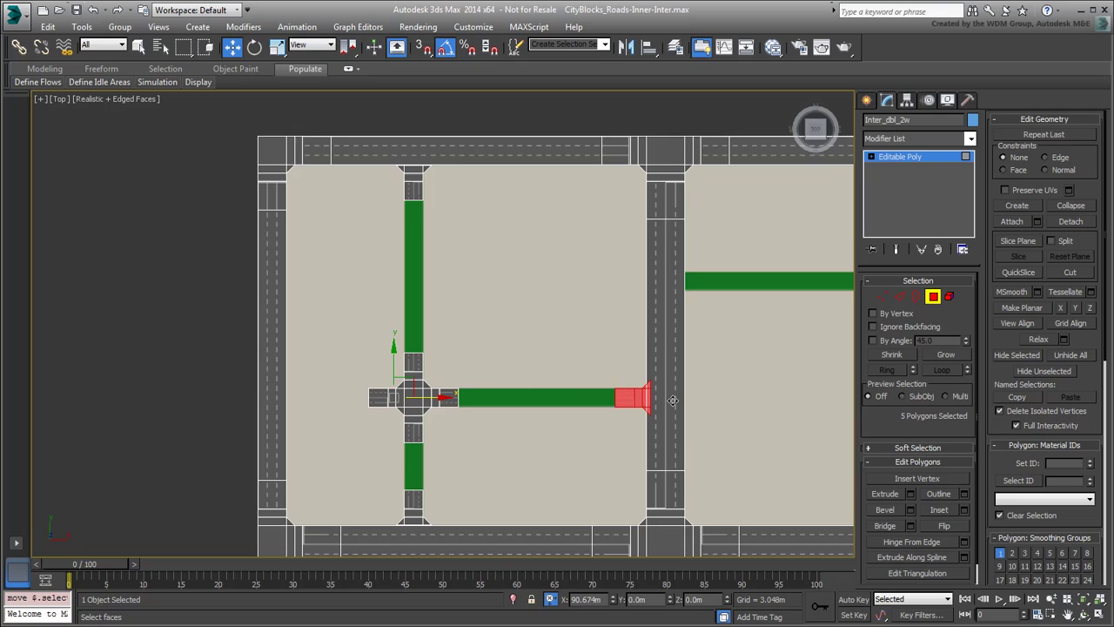
pyautogui.click(609, 329)
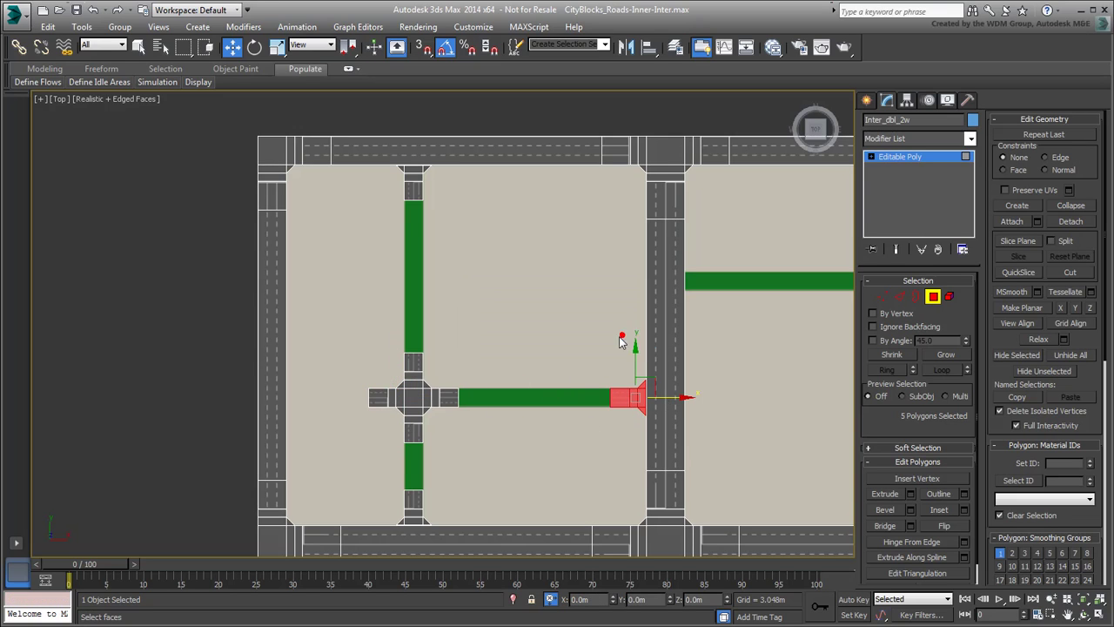
# Clone the whole crossing into the upper-right block and nudge it into place.
pyautogui.scroll(-2, 386, 397)
pyautogui.scroll(-2, 387, 403)
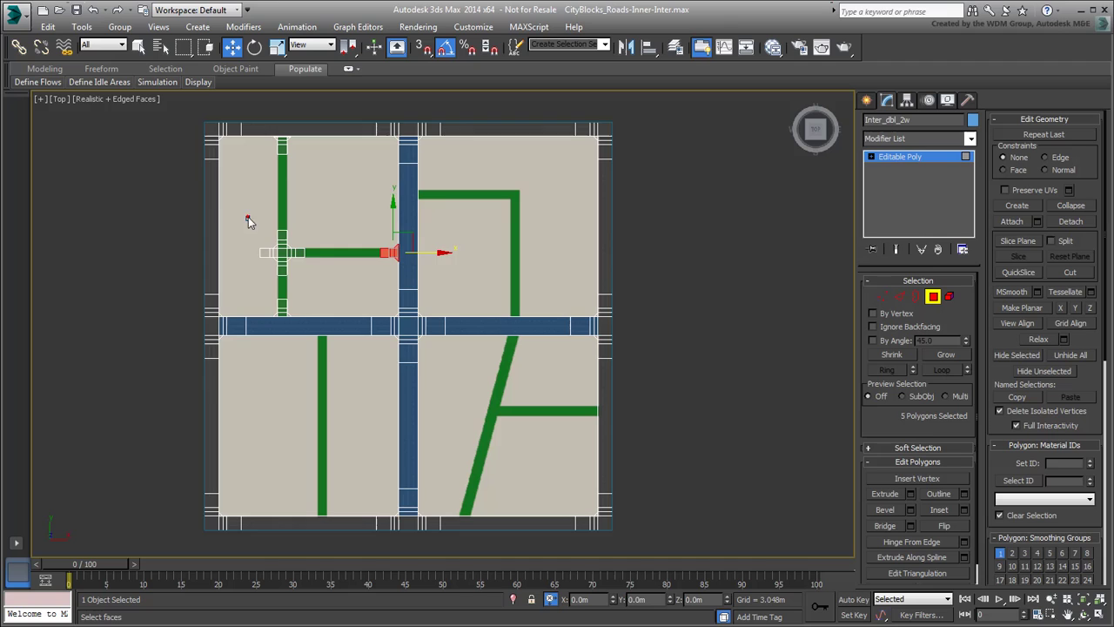
pyautogui.moveTo(249, 219)
pyautogui.mouseDown()
pyautogui.moveTo(298, 241)
pyautogui.moveTo(532, 179)
pyautogui.mouseUp()
pyautogui.click(610, 329)
pyautogui.scroll(5, 514, 217)
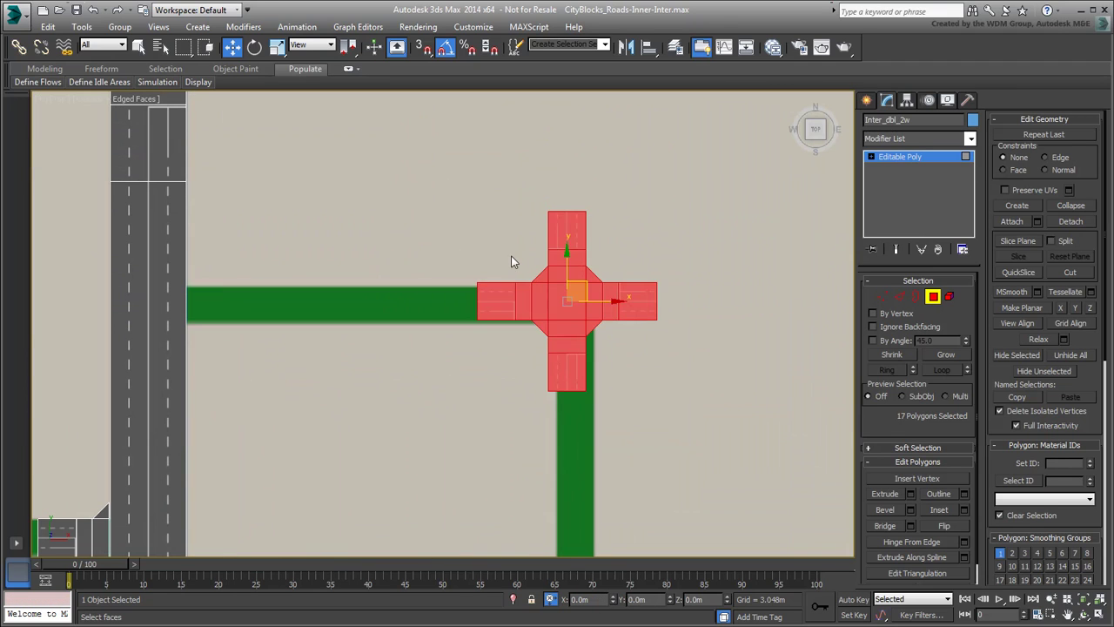
pyautogui.moveTo(590, 290); pyautogui.dragTo(594, 287)
pyautogui.click(646, 305)
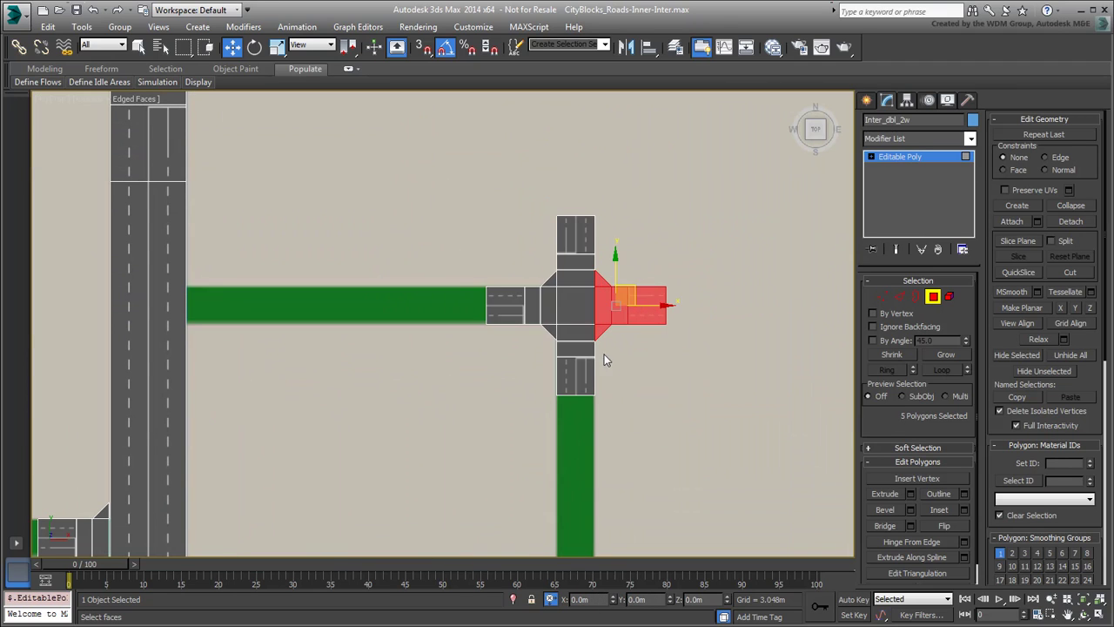
# Cap the left and vertical road ends with arm copies, and copy two end pieces to the lower-left road.
pyautogui.click(324, 318)
pyautogui.keyDown('shift'); pyautogui.moveTo(324, 317); pyautogui.dragTo(245, 318); pyautogui.keyUp('shift')
pyautogui.click(621, 330)
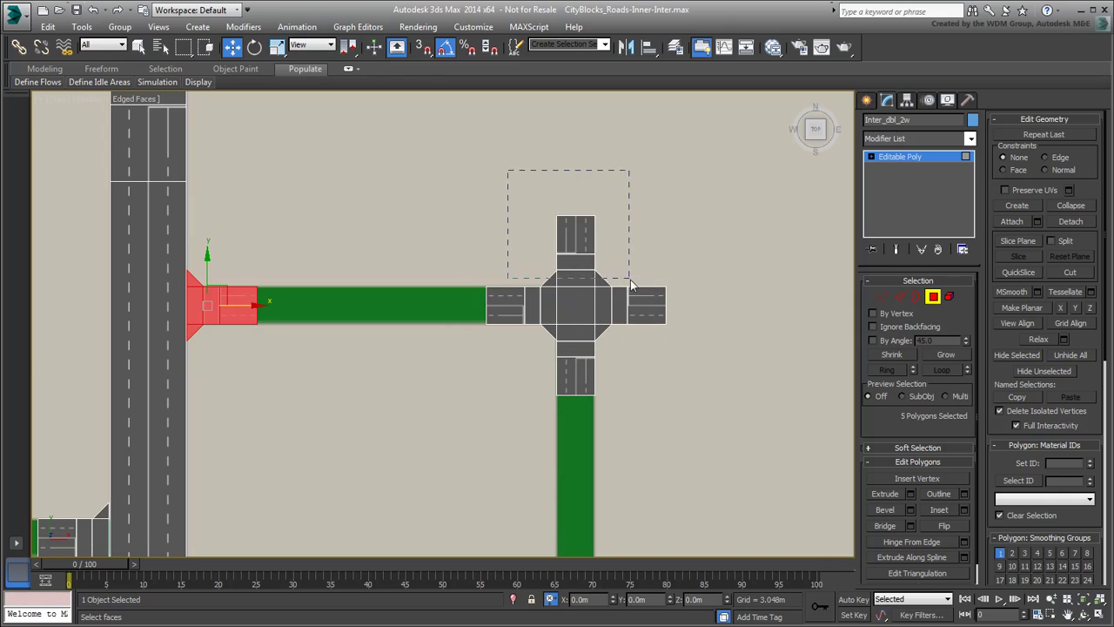
pyautogui.moveTo(512, 173); pyautogui.dragTo(597, 286)
pyautogui.scroll(-3, 518, 204)
pyautogui.keyDown('shift'); pyautogui.moveTo(528, 220); pyautogui.dragTo(530, 479); pyautogui.keyUp('shift')
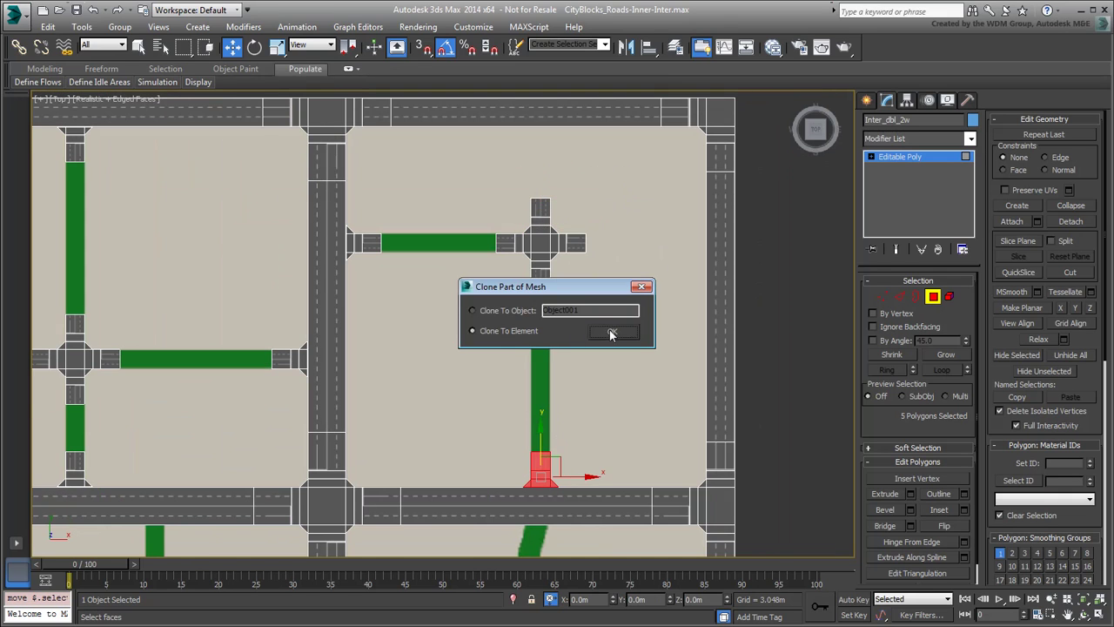
pyautogui.click(609, 331)
pyautogui.scroll(-3, 559, 278)
pyautogui.moveTo(559, 279); pyautogui.dragTo(573, 268, button='middle')
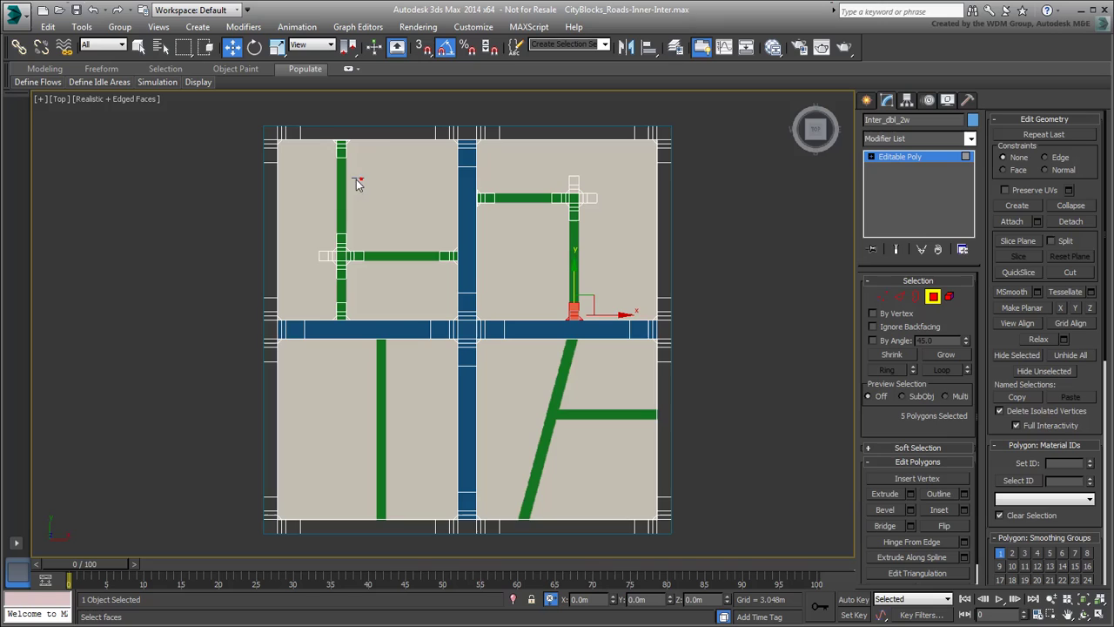
pyautogui.moveTo(364, 177); pyautogui.dragTo(327, 148)
pyautogui.moveTo(369, 279)
pyautogui.keyDown('ctrl'); pyautogui.mouseDown()
pyautogui.moveTo(324, 322)
pyautogui.moveTo(399, 499)
pyautogui.mouseUp(); pyautogui.keyUp('ctrl')
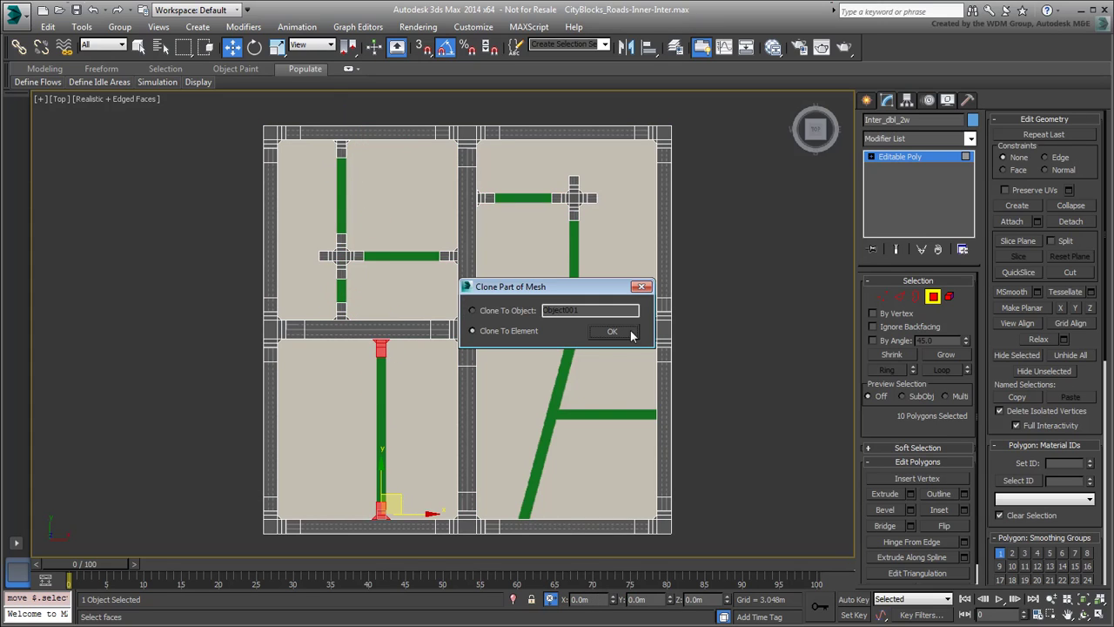
# Finish the lower-left end-piece copies and clone the crossing onto the diagonal road junction.
pyautogui.click(634, 335)
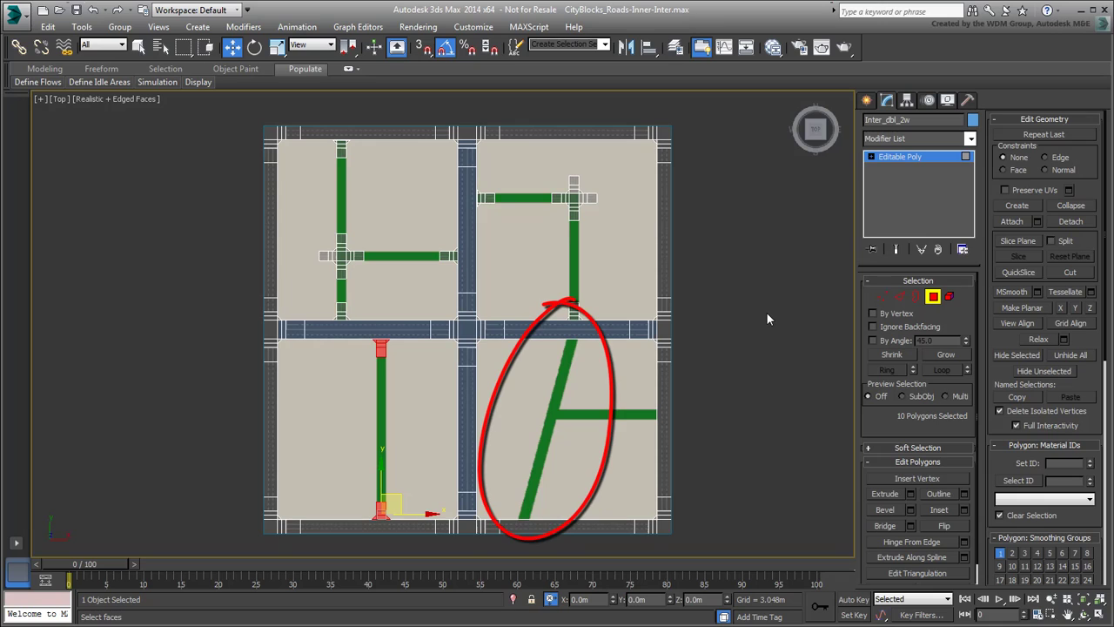
pyautogui.moveTo(629, 153)
pyautogui.mouseDown()
pyautogui.moveTo(552, 208)
pyautogui.moveTo(571, 401)
pyautogui.mouseUp()
pyautogui.click(629, 331)
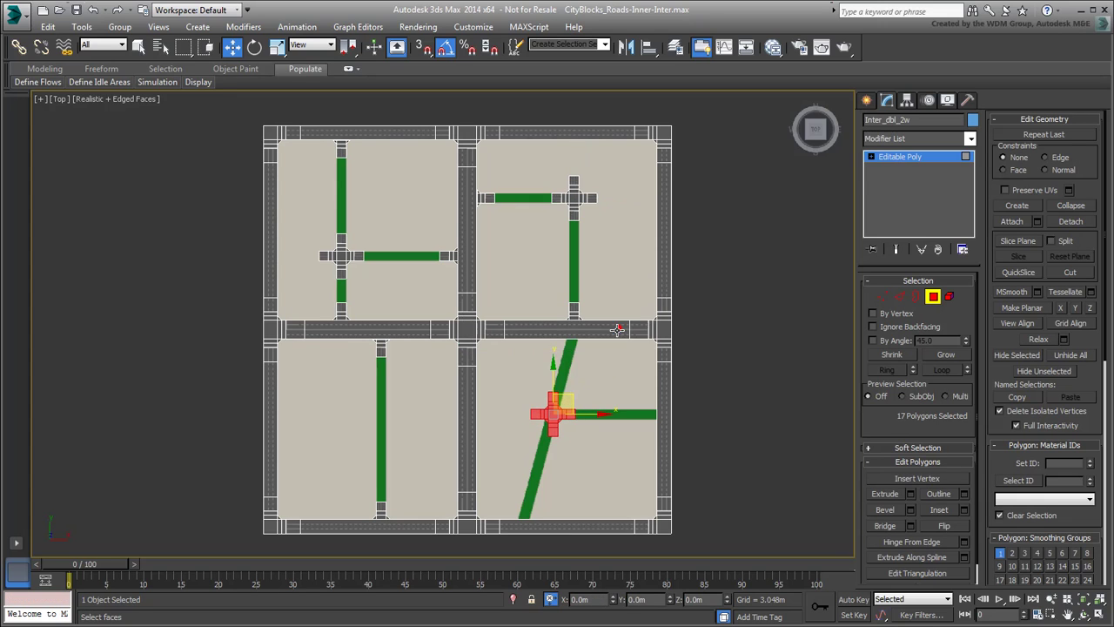
pyautogui.scroll(8, 557, 418)
pyautogui.moveTo(557, 418); pyautogui.dragTo(549, 368, button='middle')
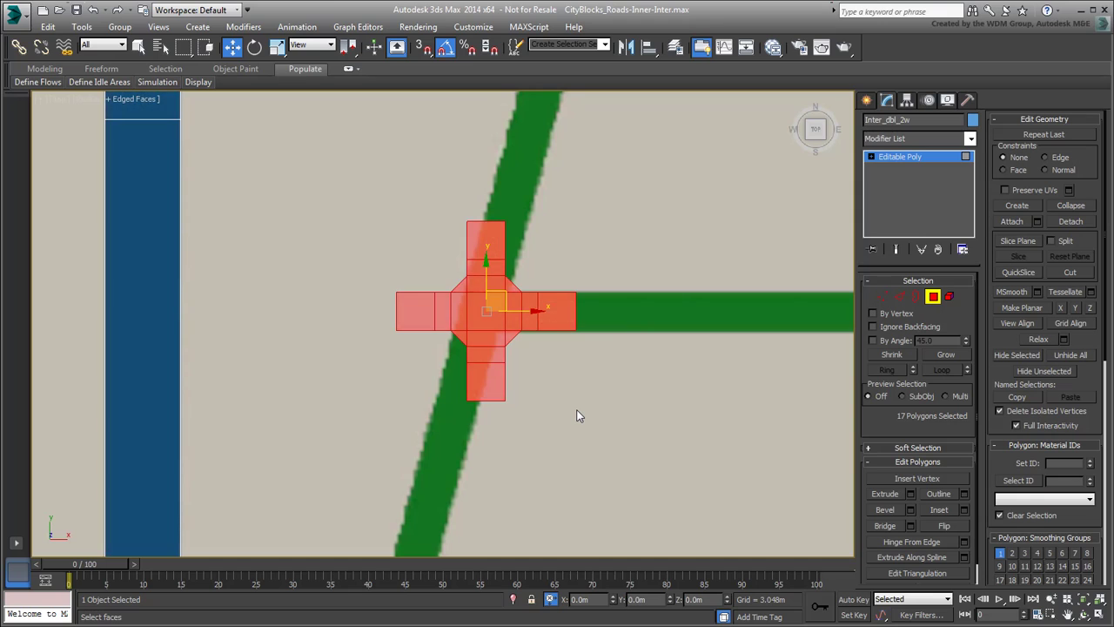
# Cap the side road's right end with a copy of the new crossing's left arm.
pyautogui.scroll(-2, 547, 391)
pyautogui.scroll(-2, 440, 335)
pyautogui.moveTo(387, 277); pyautogui.dragTo(470, 348)
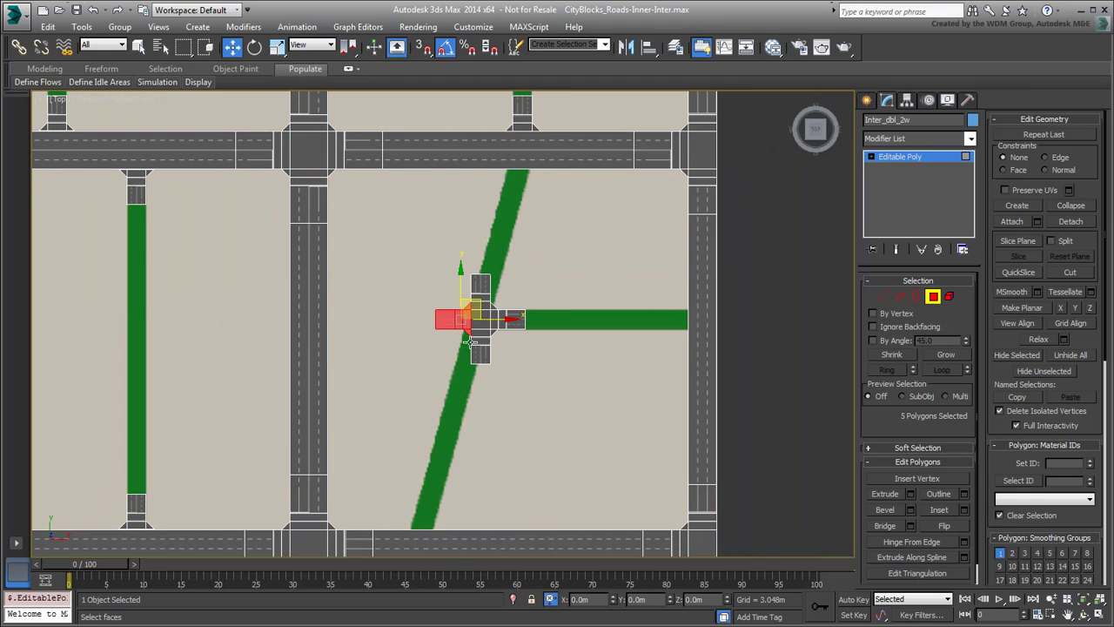
pyautogui.keyDown('shift'); pyautogui.moveTo(530, 320); pyautogui.dragTo(716, 321); pyautogui.keyUp('shift')
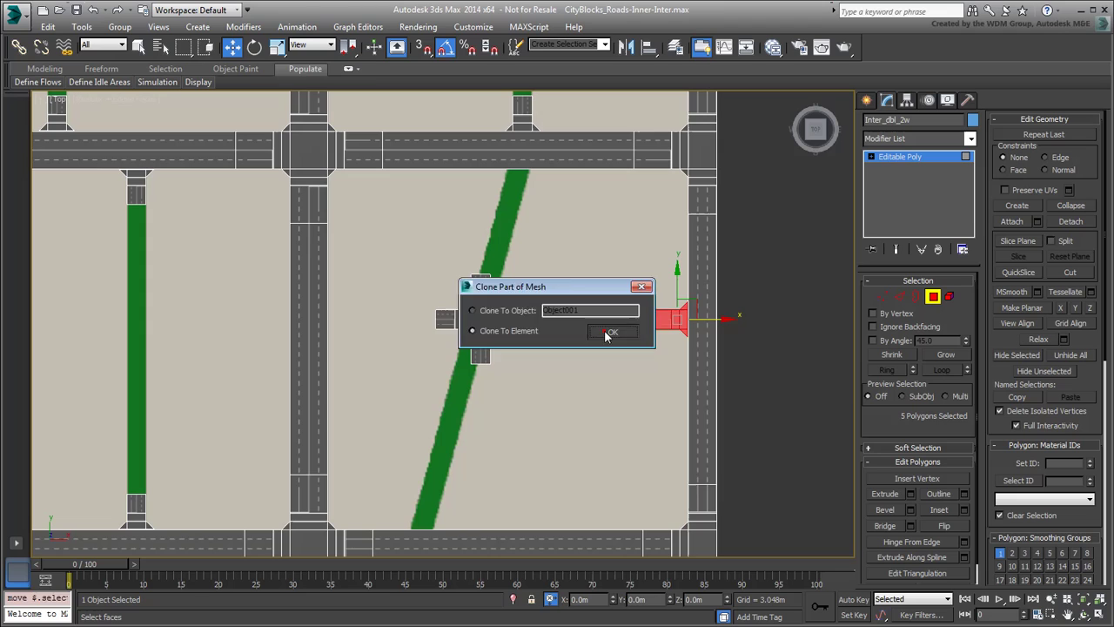
pyautogui.click(607, 331)
# Try rotating and moving the new crossing's vertices, then undo back to the straight intersection.
pyautogui.press('1')
pyautogui.moveTo(413, 251); pyautogui.dragTo(498, 398)
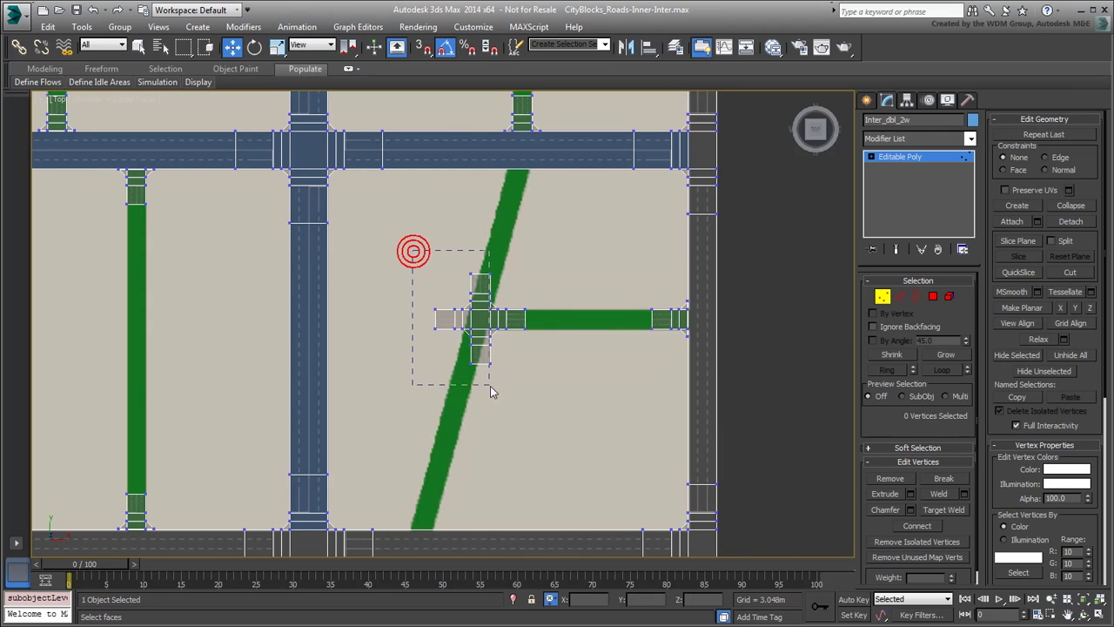
pyautogui.rightClick(490, 359)
pyautogui.click(510, 385)
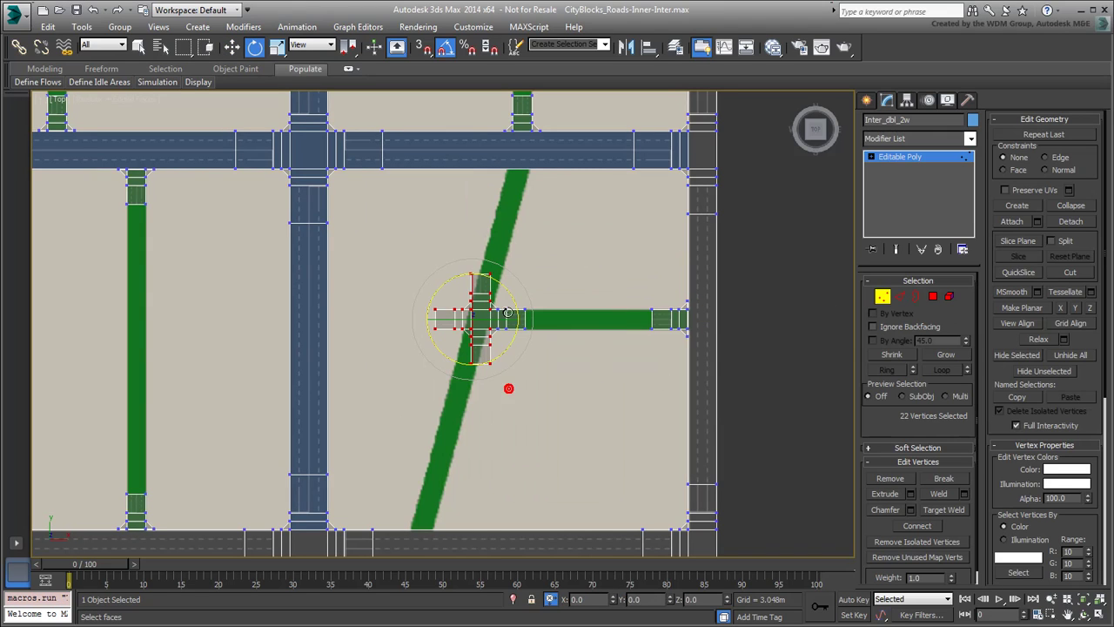
pyautogui.rightClick(517, 303)
pyautogui.click(540, 316)
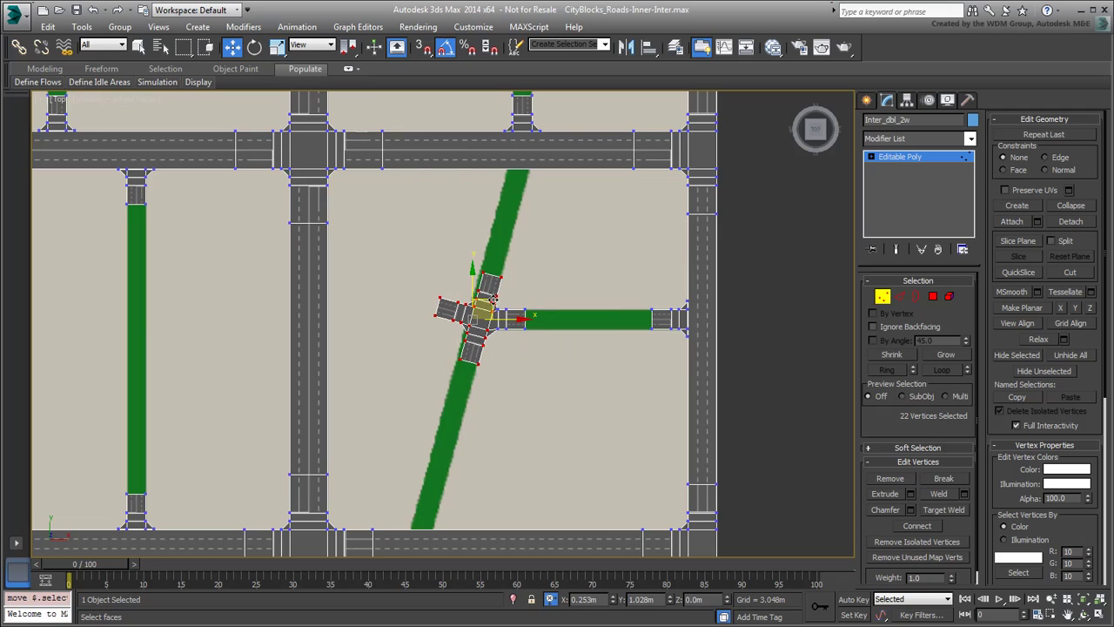
pyautogui.scroll(3, 493, 297)
pyautogui.scroll(2, 627, 435)
pyautogui.scroll(3, 635, 397)
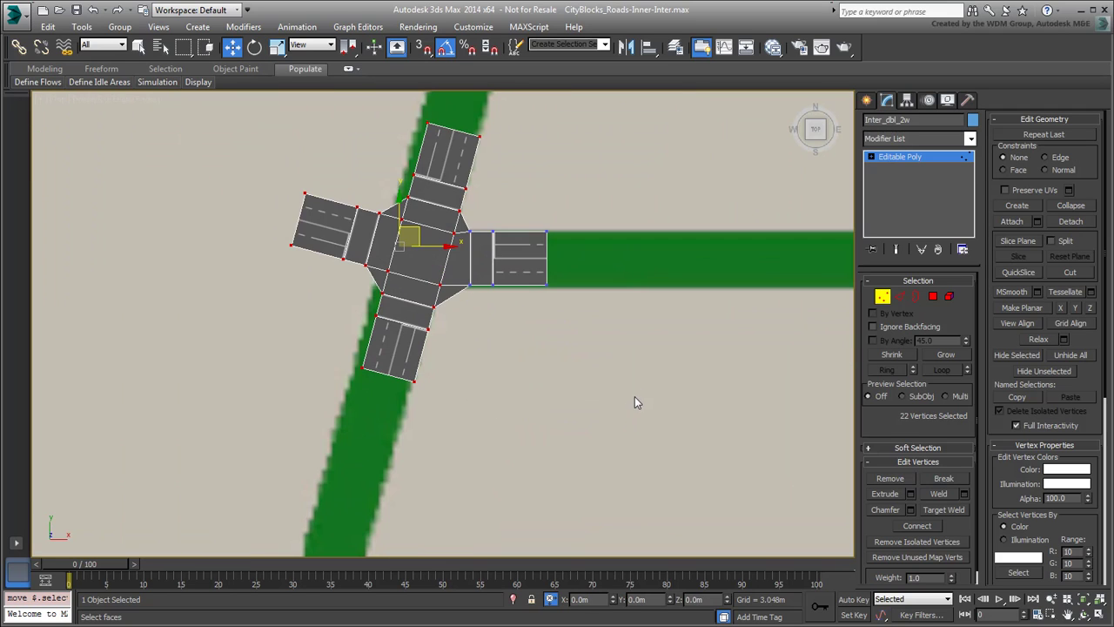
pyautogui.moveTo(427, 230); pyautogui.dragTo(412, 224)
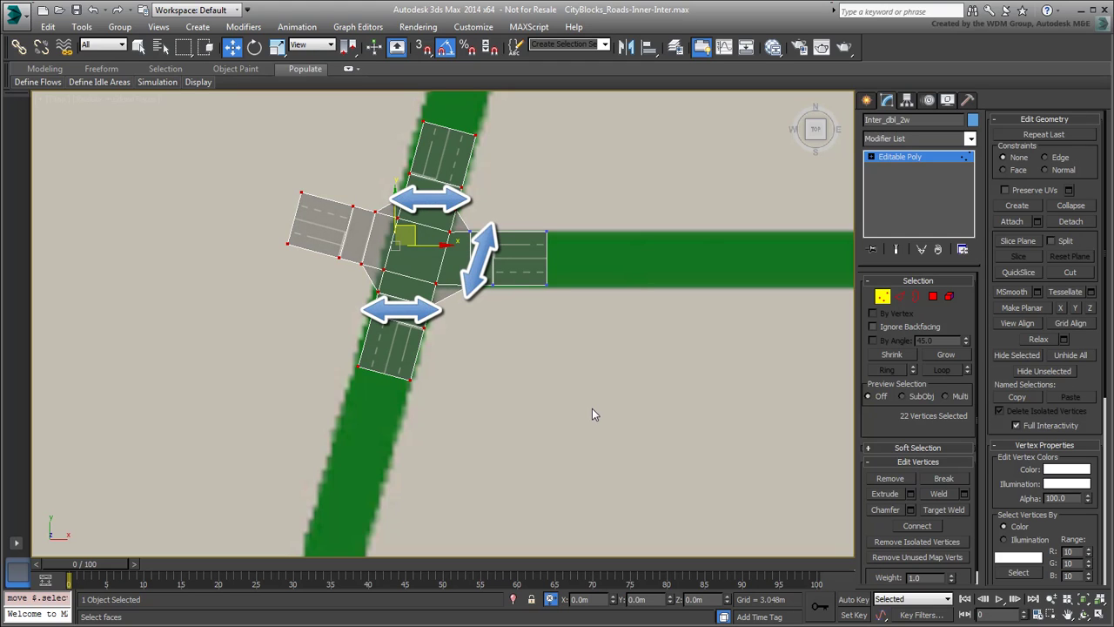
pyautogui.click(94, 12)
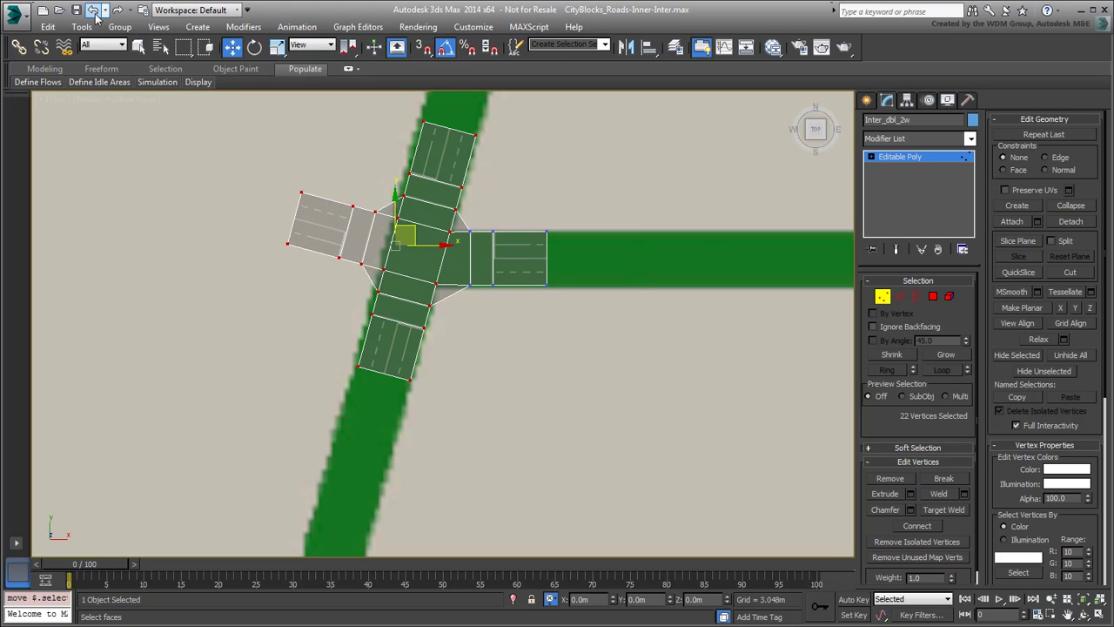
pyautogui.click(94, 12)
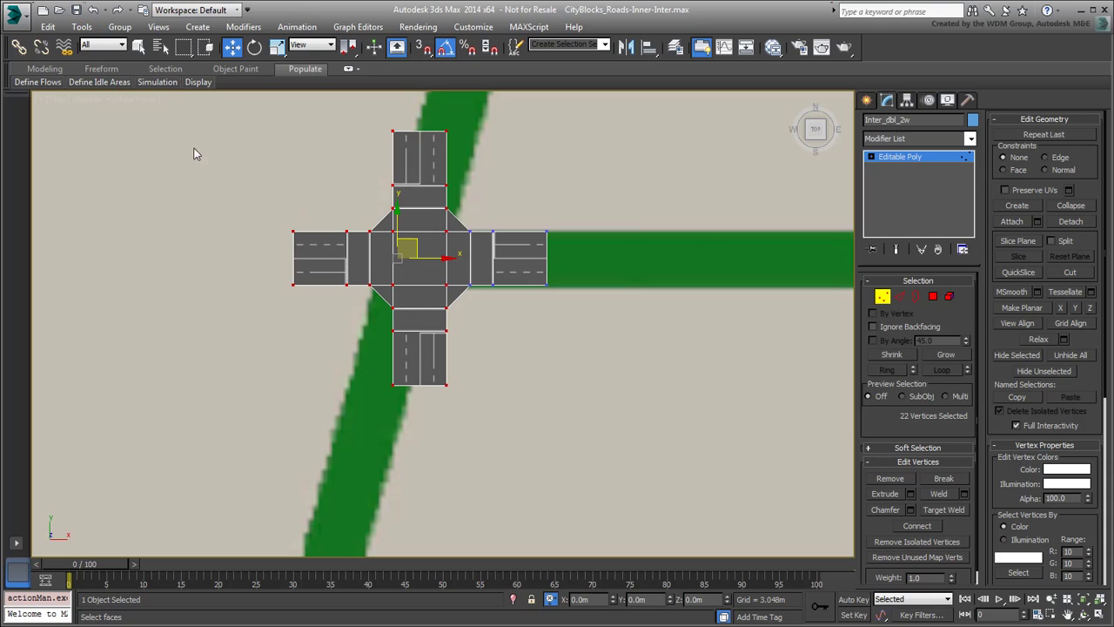
# Add a Skew modifier on the Y axis, raising Amount to slant the crossing along the diagonal road.
pyautogui.click(595, 464)
pyautogui.scroll(-3, 535, 368)
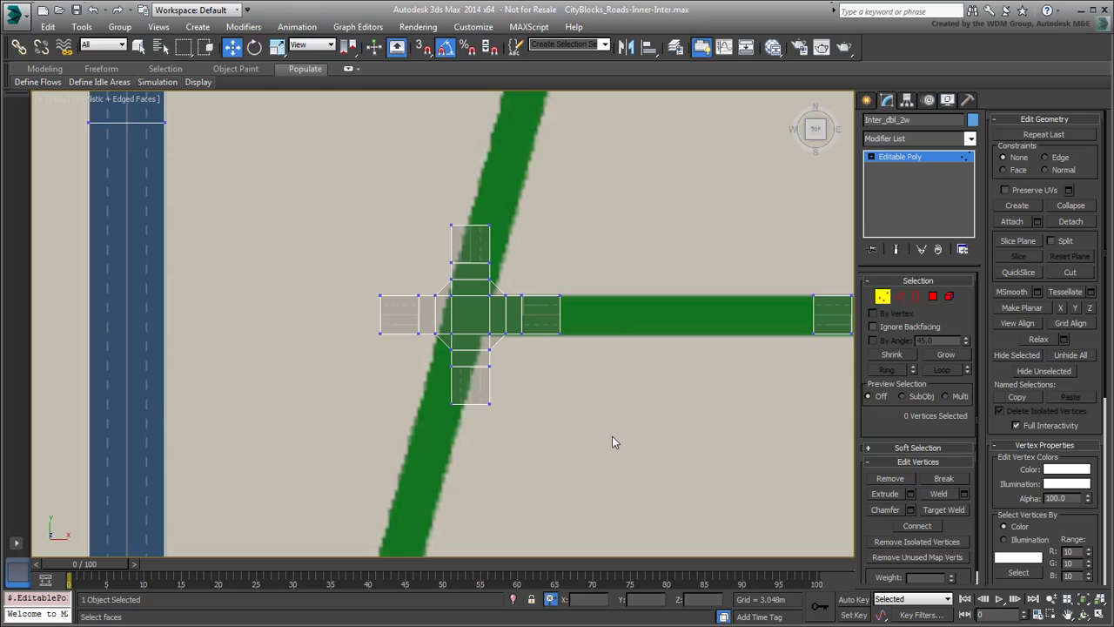
pyautogui.moveTo(330, 180); pyautogui.dragTo(600, 450)
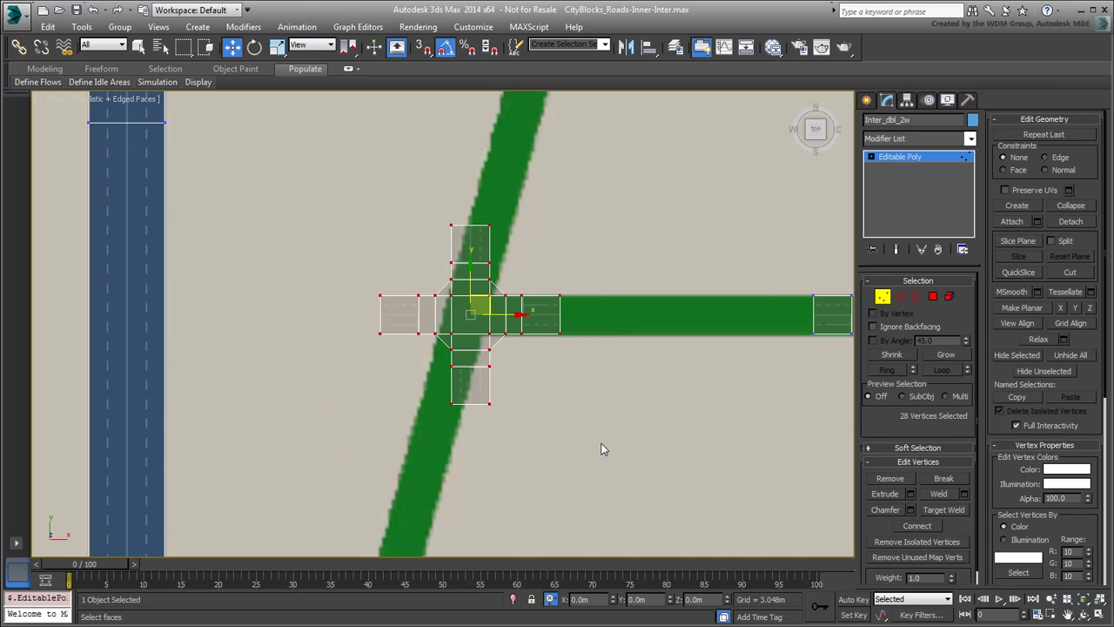
pyautogui.click(949, 139)
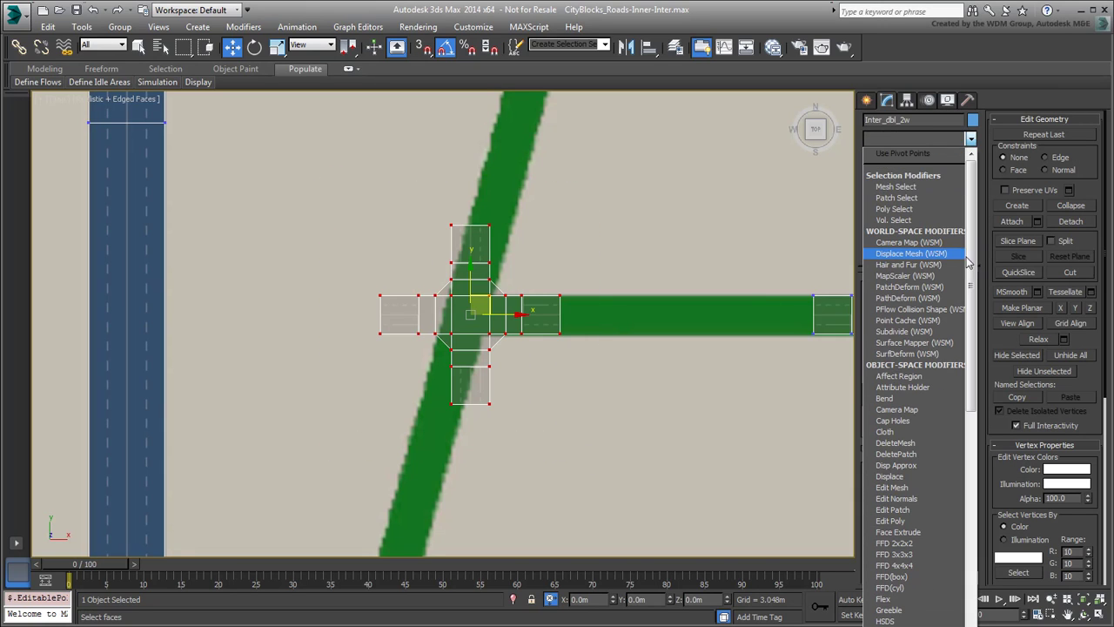
pyautogui.moveTo(972, 244); pyautogui.dragTo(972, 518)
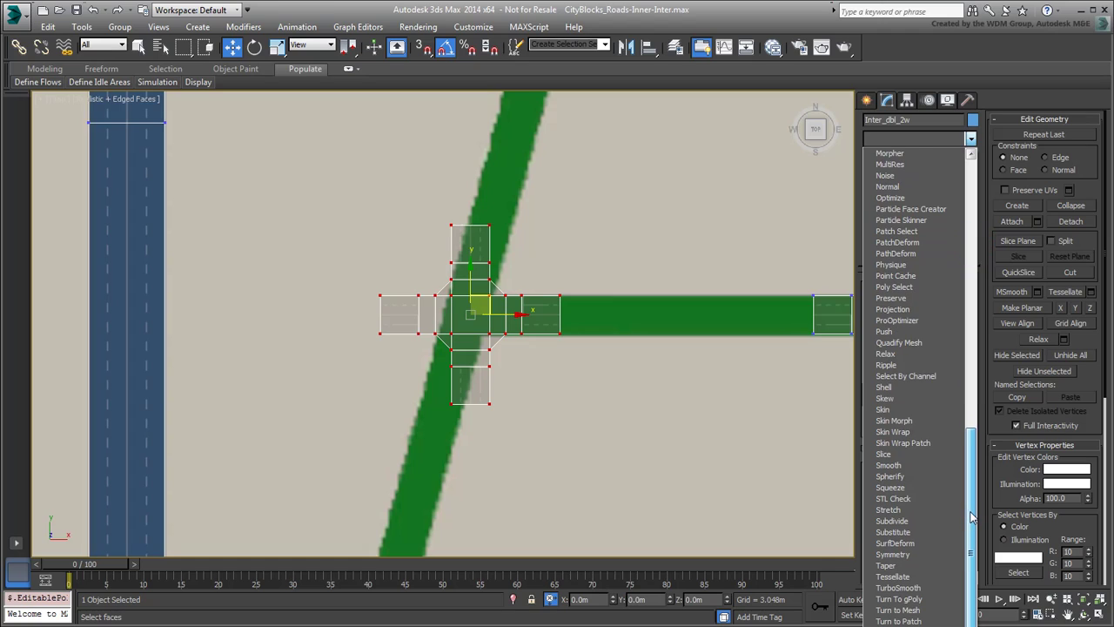
pyautogui.click(899, 399)
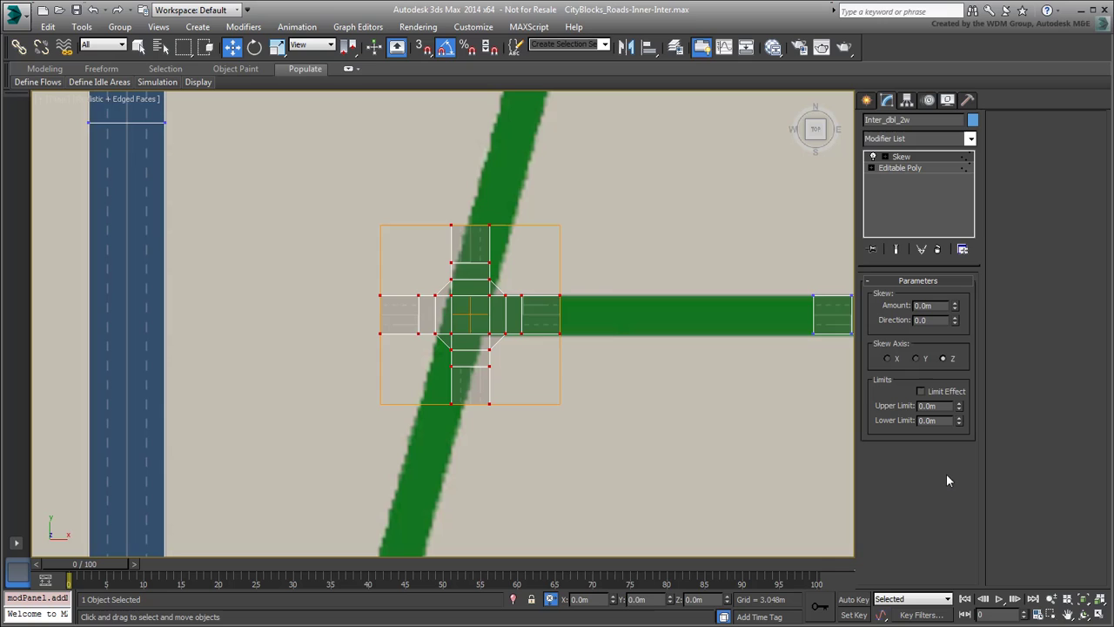
pyautogui.click(917, 359)
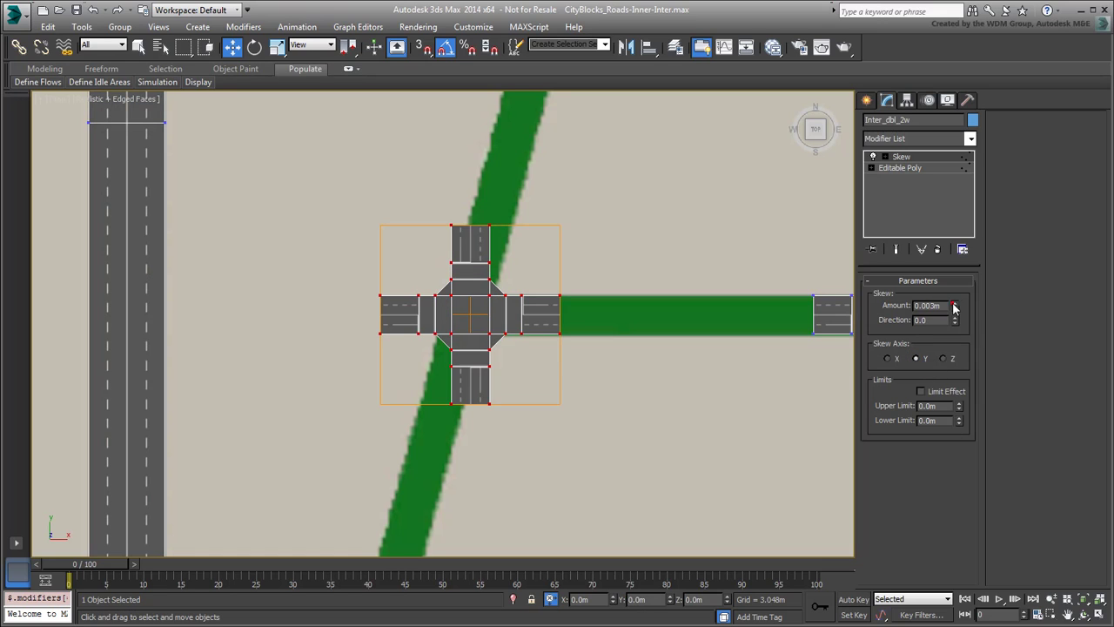
pyautogui.moveTo(952, 306)
pyautogui.mouseDown()
pyautogui.moveTo(697, 154)
pyautogui.moveTo(575, 565)
pyautogui.moveTo(580, 607)
pyautogui.mouseUp()
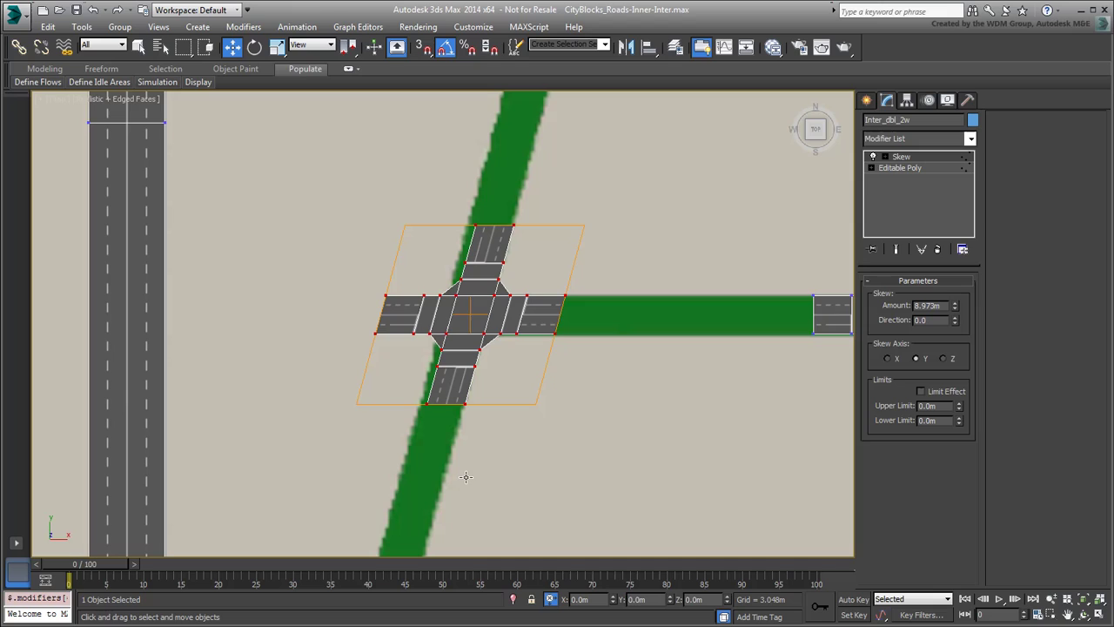
# Turn on see-through display and collapse the skewed intersection to an Editable Poly.
pyautogui.hotkey('alt', 'x')
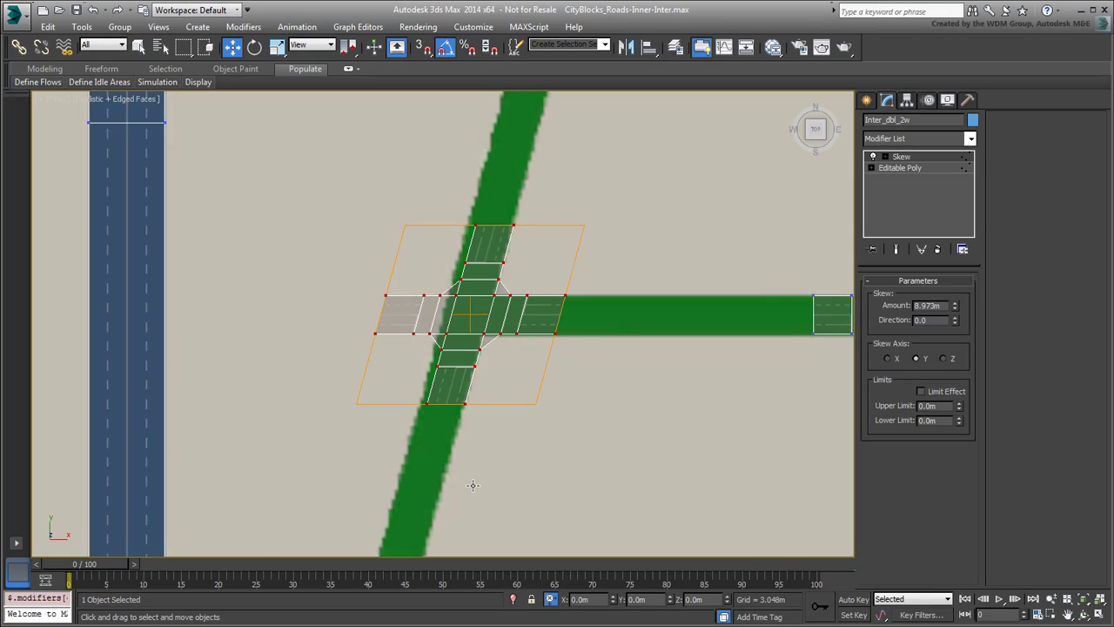
pyautogui.rightClick(460, 350)
pyautogui.moveTo(484, 473)
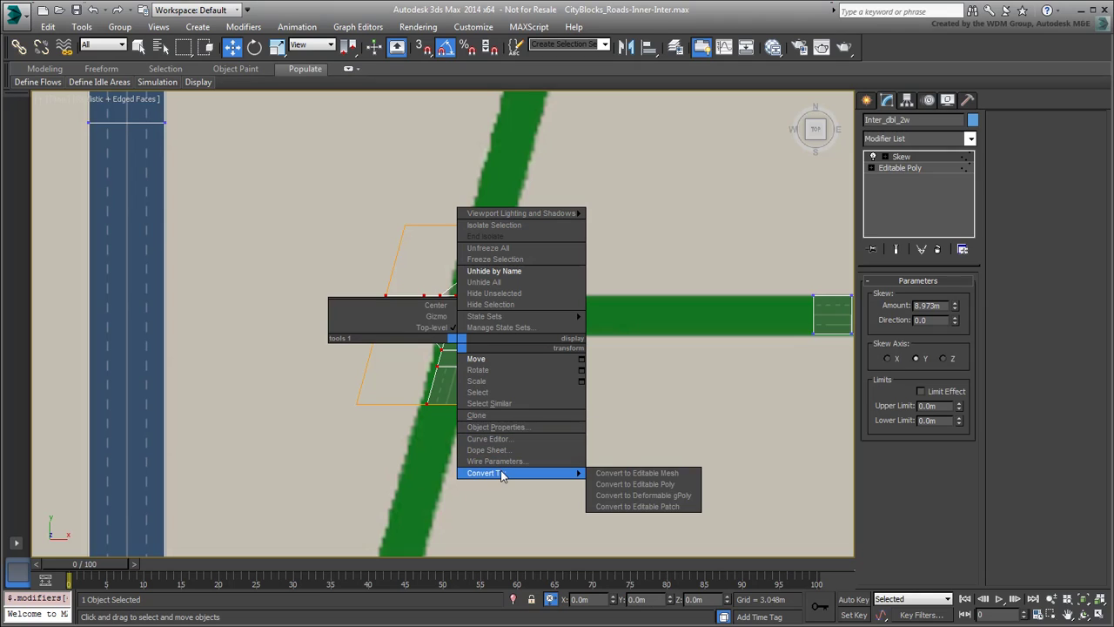
pyautogui.click(640, 484)
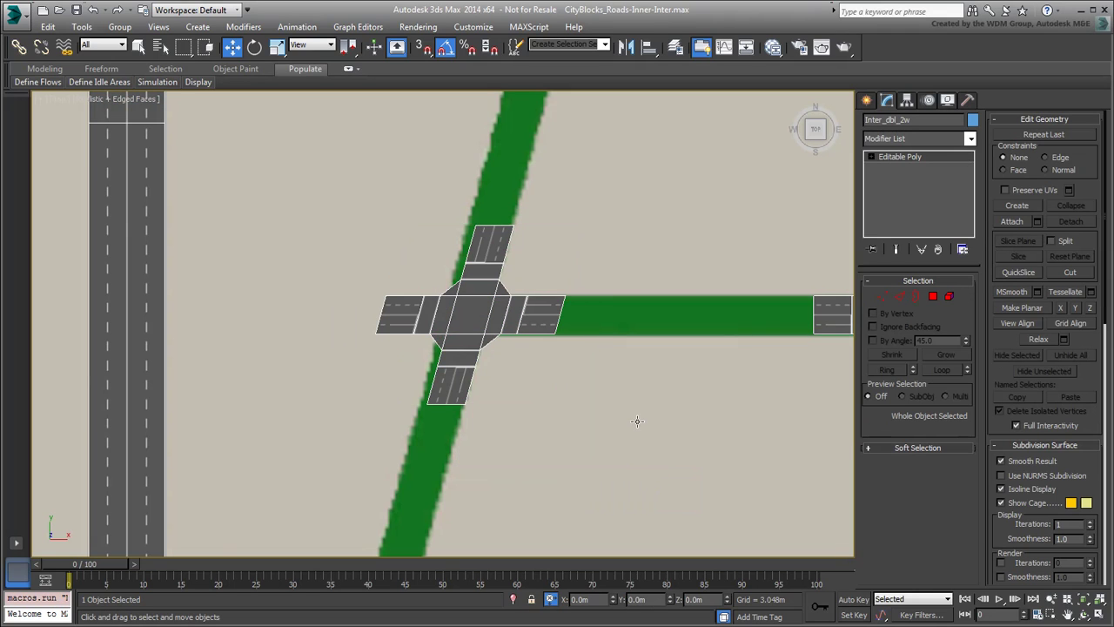
# Enter Polygon mode on the intersection and make it see-through with Alt+X.
pyautogui.moveTo(538, 389); pyautogui.dragTo(590, 403, button='middle')
pyautogui.click(932, 296)
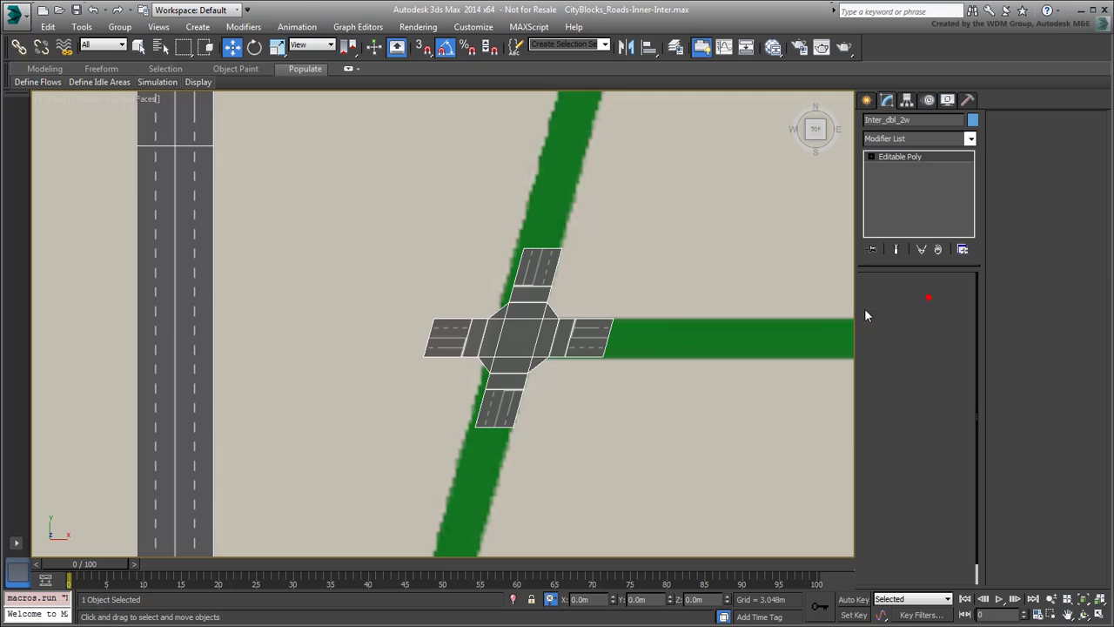
pyautogui.moveTo(423, 214); pyautogui.dragTo(598, 475)
pyautogui.moveTo(558, 338); pyautogui.dragTo(552, 338)
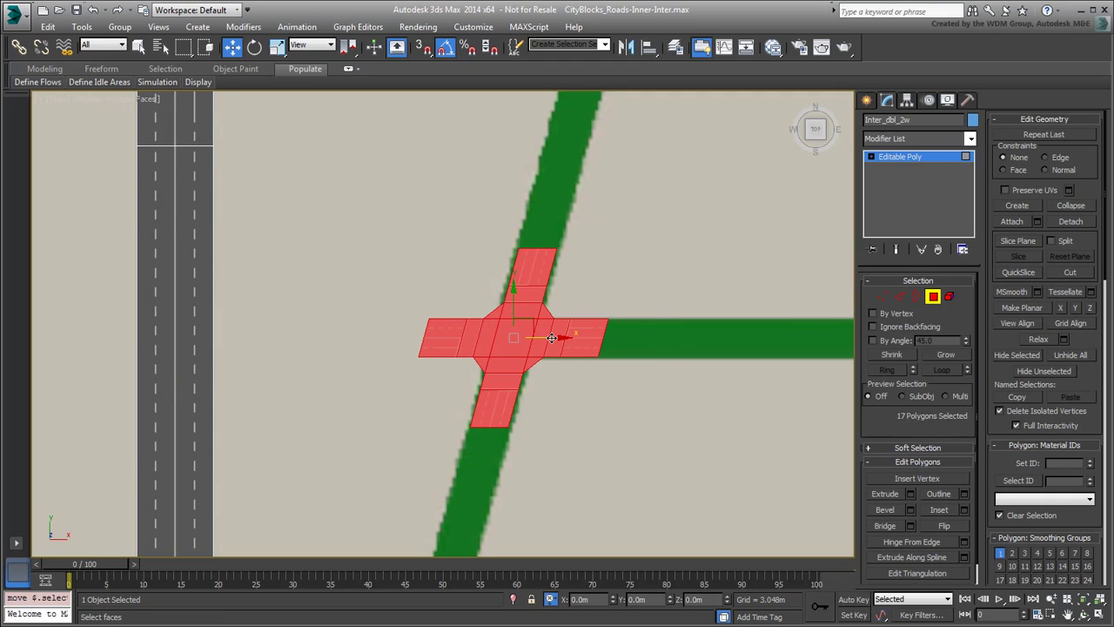
pyautogui.click(796, 371)
pyautogui.hotkey('alt', 'x')
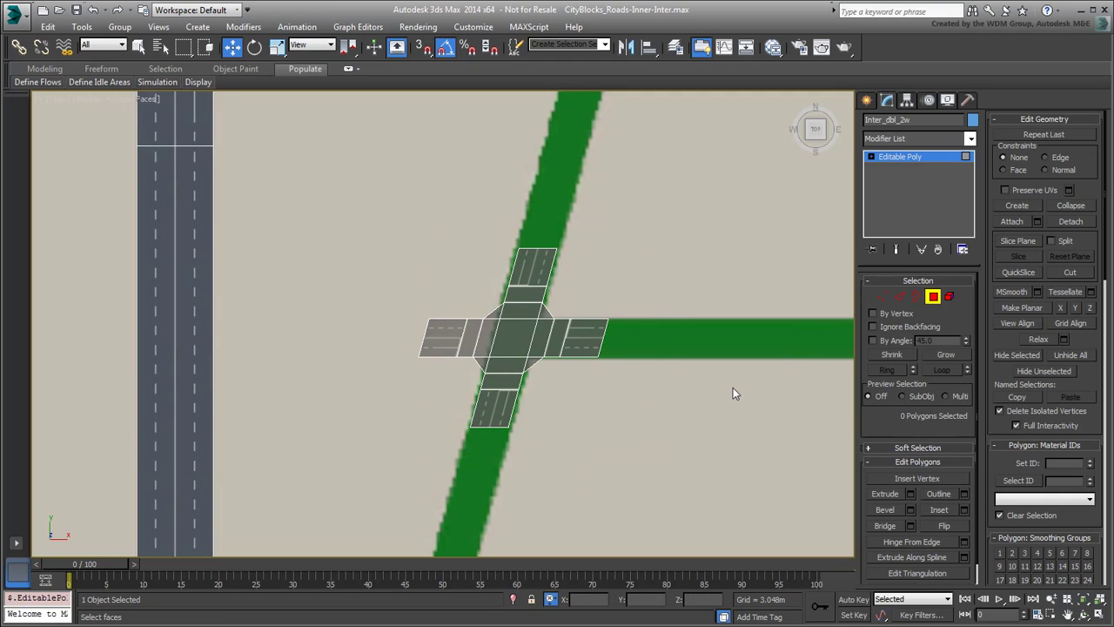
# Shift-clone the five crosswalk polygons to the diagonal road's top end.
pyautogui.moveTo(462, 205); pyautogui.dragTo(597, 323)
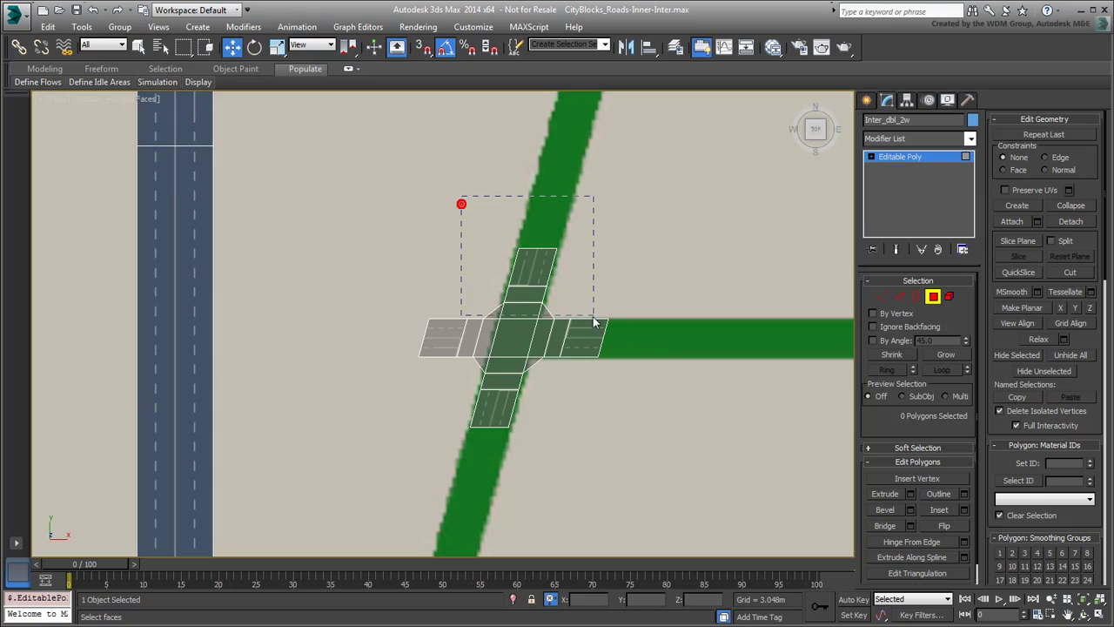
pyautogui.scroll(-3, 578, 331)
pyautogui.moveTo(579, 187)
pyautogui.keyDown('shift'); pyautogui.mouseDown()
pyautogui.moveTo(523, 405)
pyautogui.moveTo(539, 253)
pyautogui.mouseUp(); pyautogui.keyUp('shift')
pyautogui.click(610, 337)
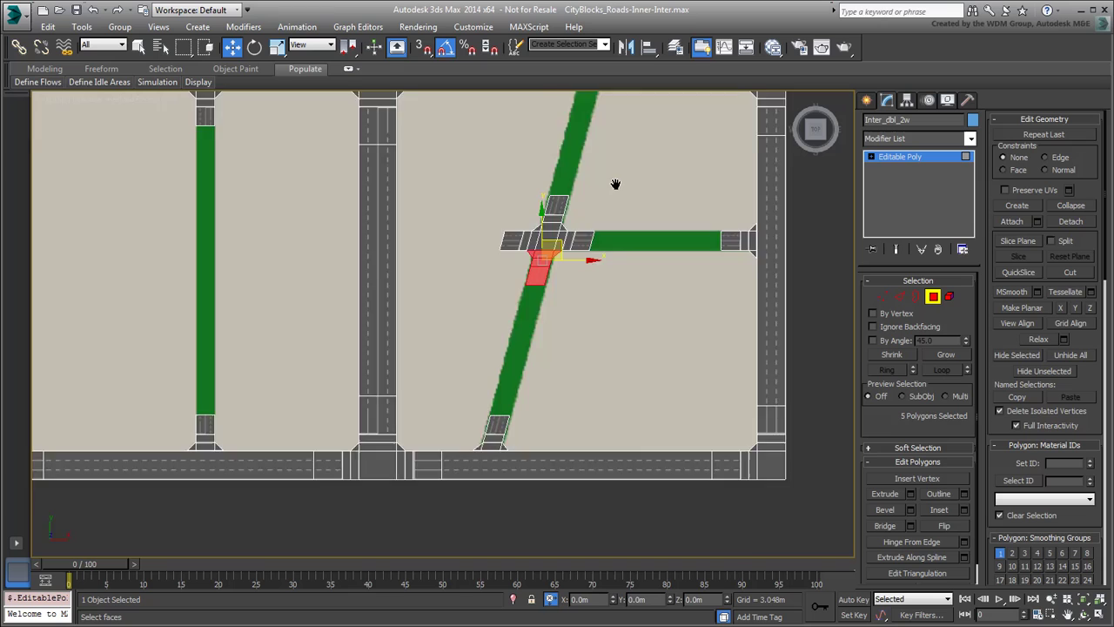
pyautogui.moveTo(540, 252); pyautogui.dragTo(457, 403, button='middle')
pyautogui.moveTo(457, 404); pyautogui.dragTo(519, 222)
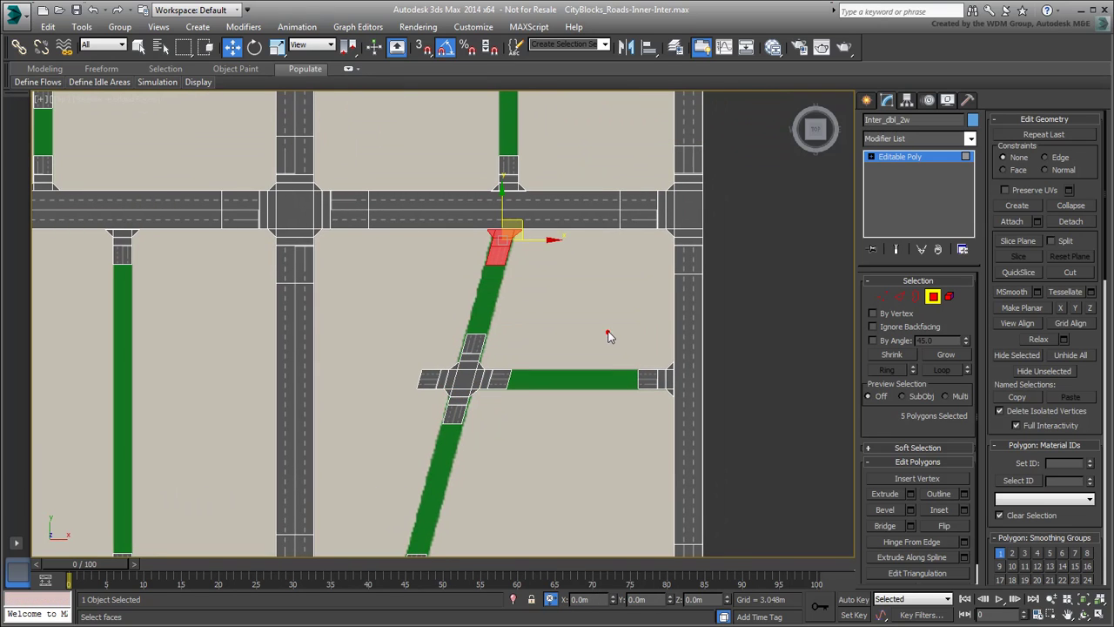
pyautogui.scroll(-2, 575, 300)
pyautogui.scroll(-3, 600, 369)
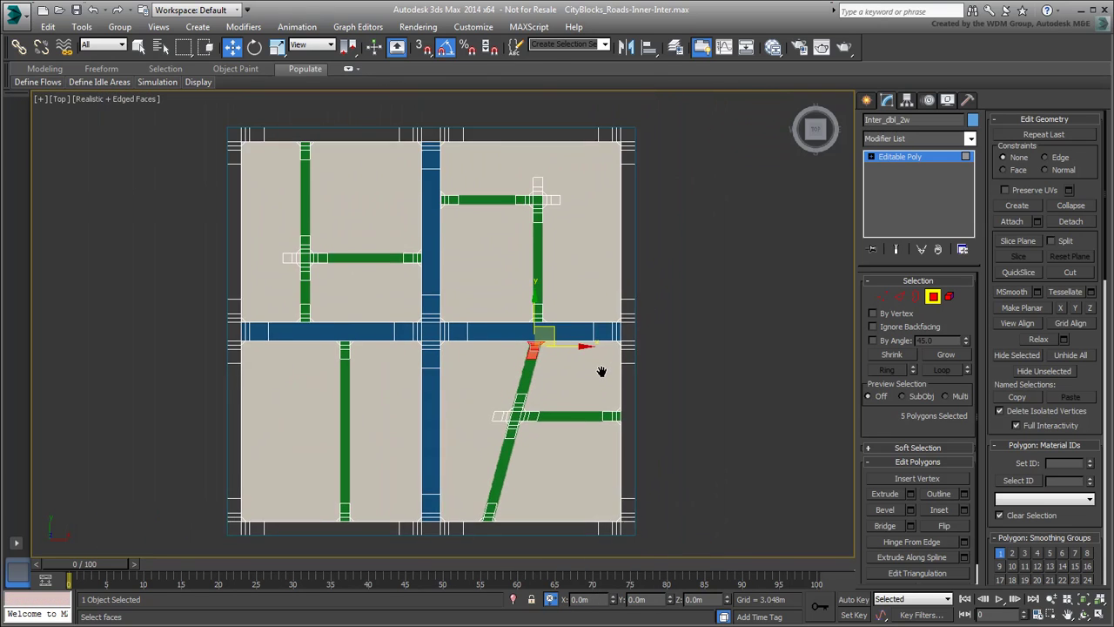
pyautogui.click(696, 336)
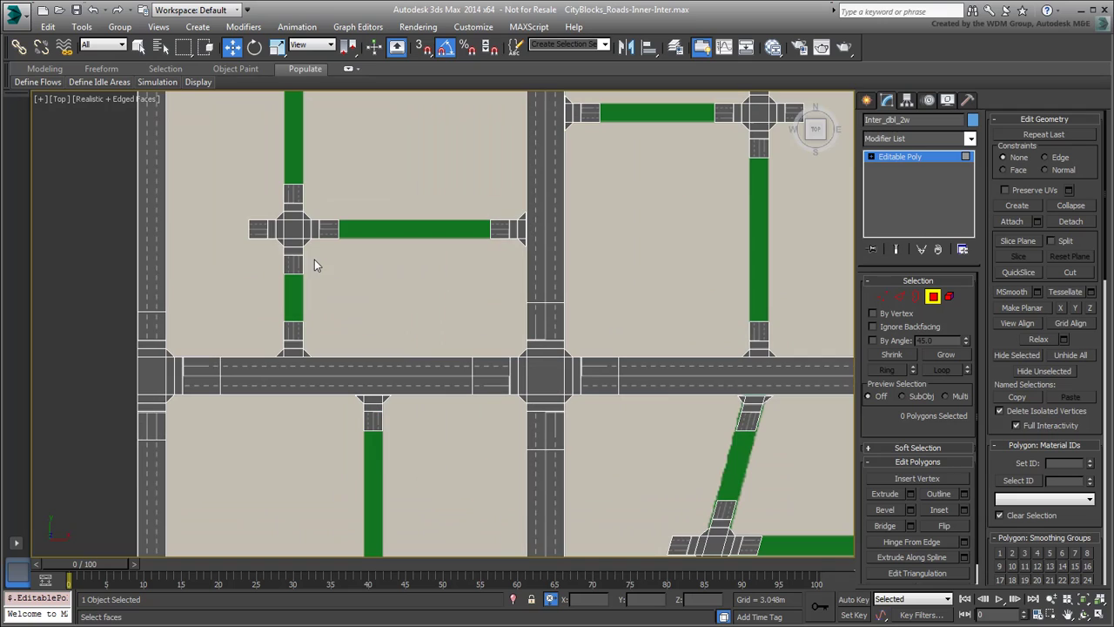
# Delete the top-right intersection's unused arms, leaving a corner piece.
pyautogui.scroll(3, 314, 262)
pyautogui.moveTo(237, 196); pyautogui.dragTo(283, 271)
pyautogui.click(346, 322)
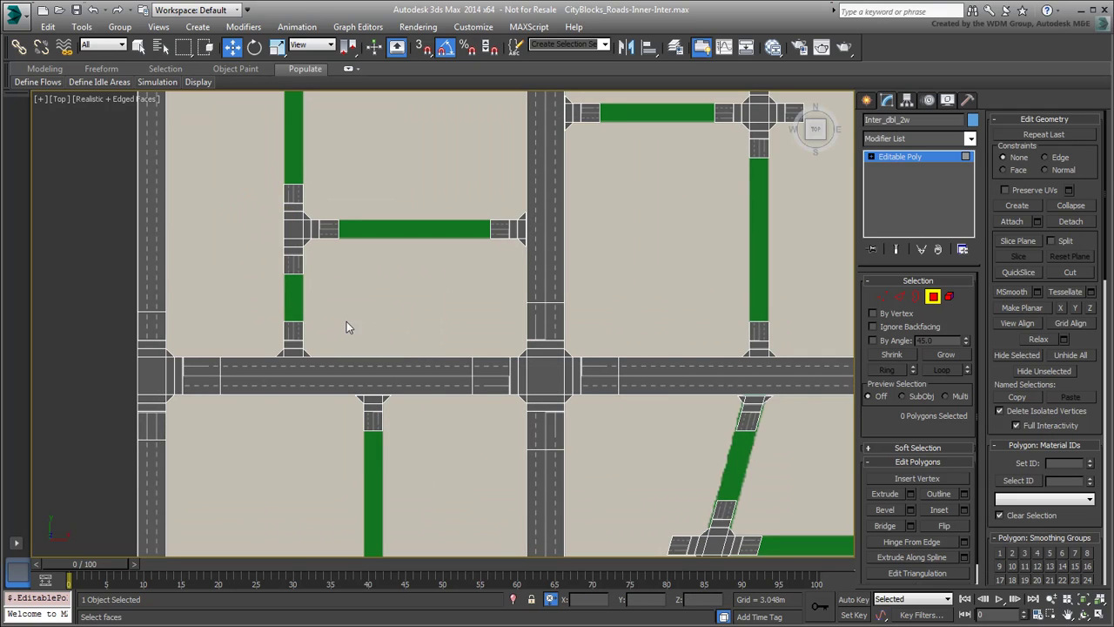
pyautogui.scroll(-2, 383, 306)
pyautogui.scroll(-2, 383, 306)
pyautogui.moveTo(641, 142); pyautogui.dragTo(606, 199)
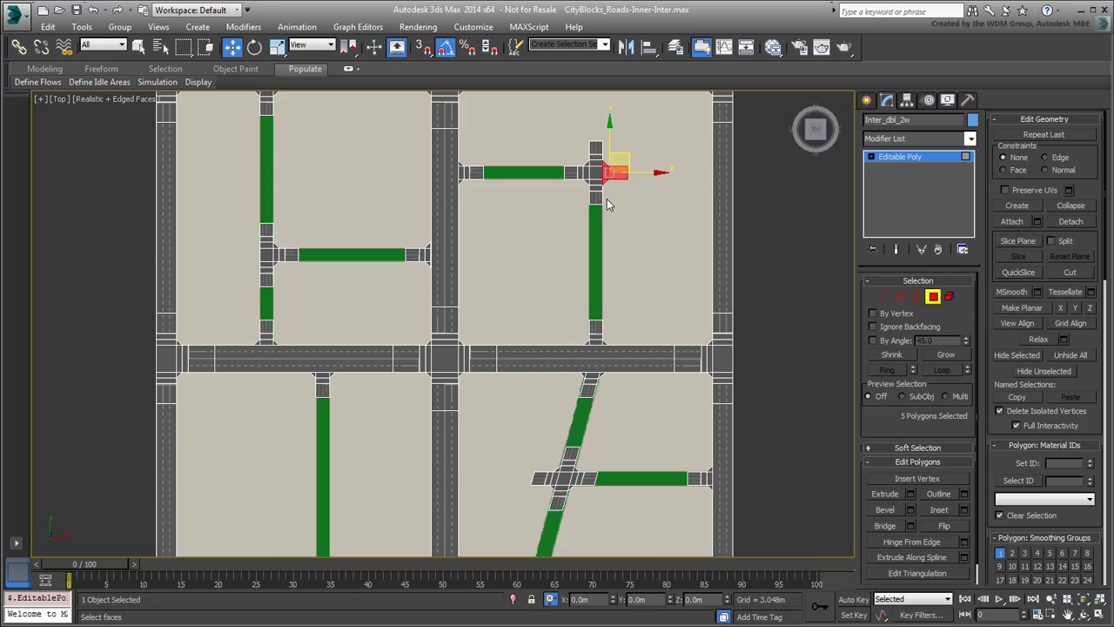
pyautogui.moveTo(559, 130); pyautogui.dragTo(609, 174)
pyautogui.press('Delete')
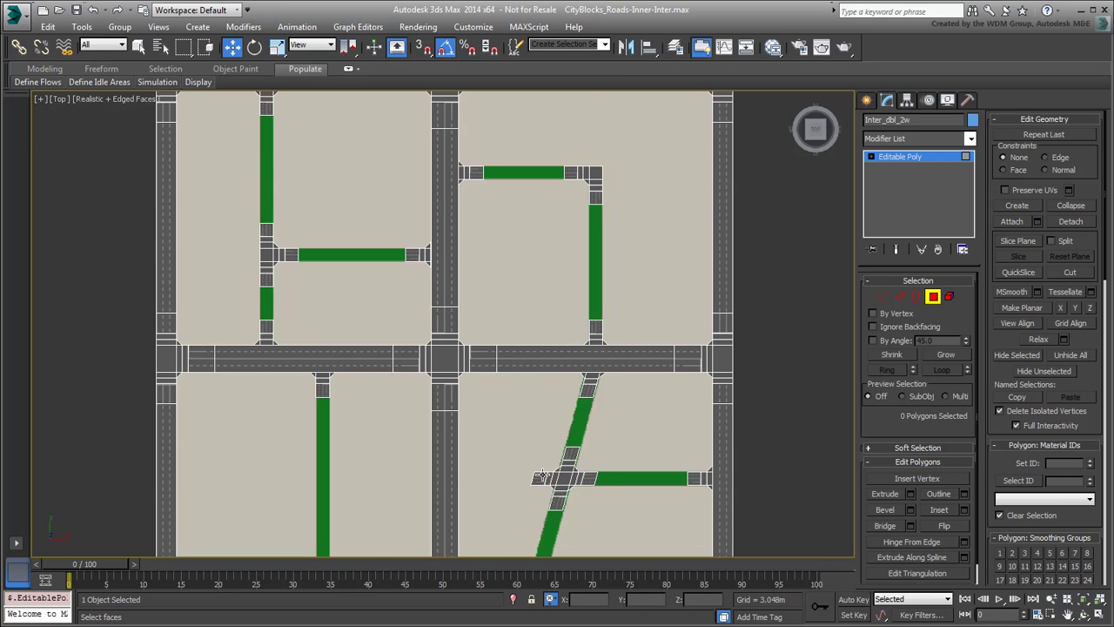
# Delete the lower intersection's left arm to make a T-junction.
pyautogui.moveTo(509, 465); pyautogui.dragTo(558, 493)
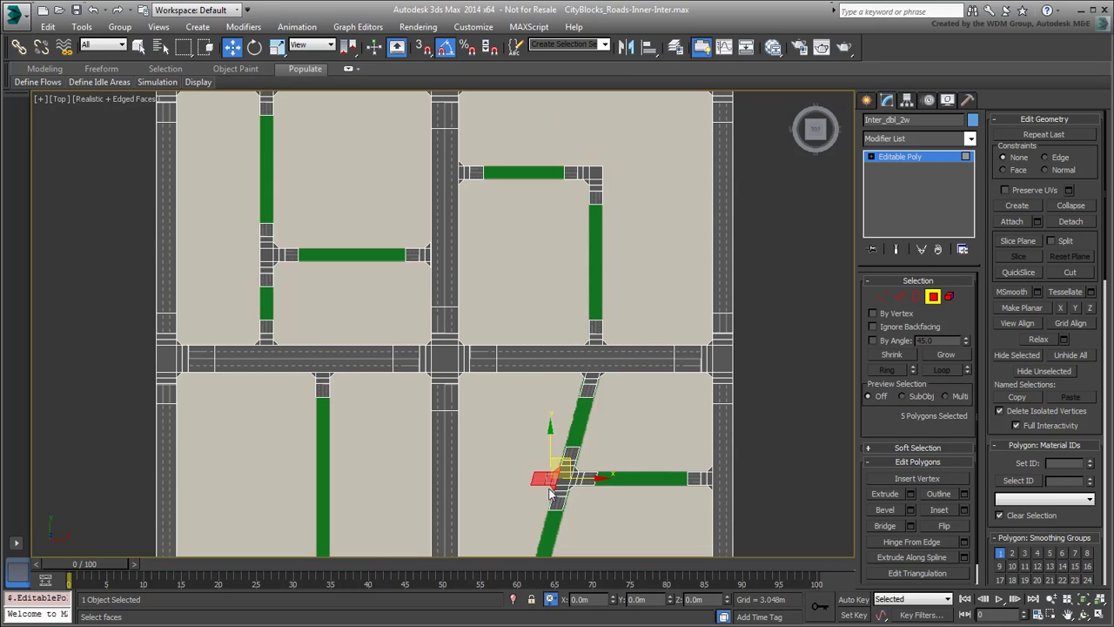
pyautogui.press('Delete')
pyautogui.scroll(-2, 604, 508)
pyautogui.moveTo(578, 421); pyautogui.dragTo(562, 448, button='middle')
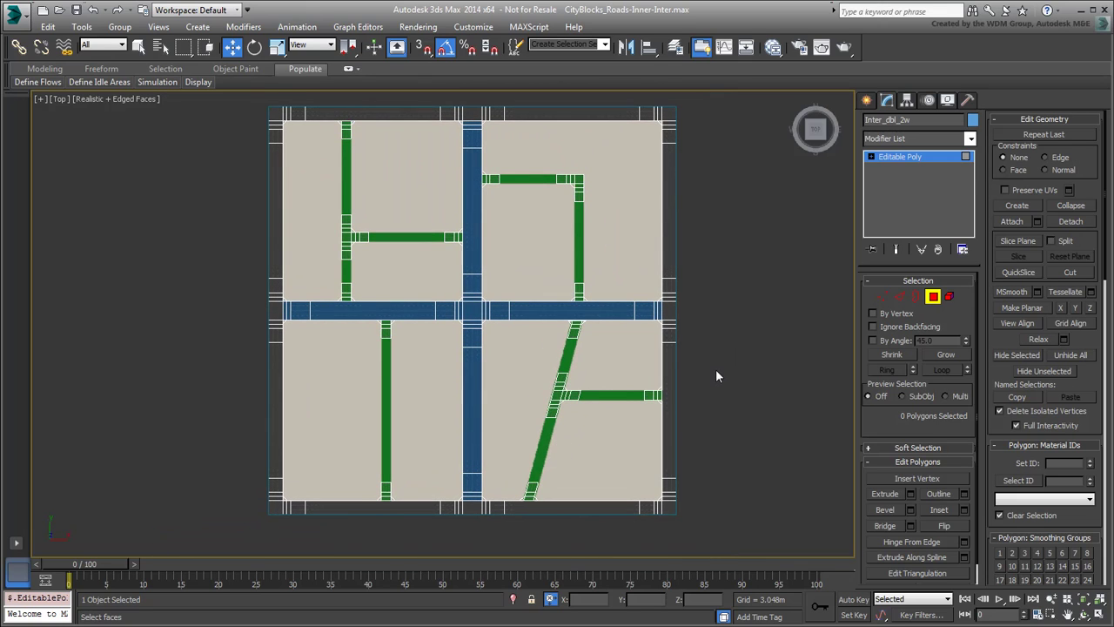
# Hide the ground plane Plane001 and select the Inter_dbl_2w road object.
pyautogui.click(932, 296)
pyautogui.click(616, 356)
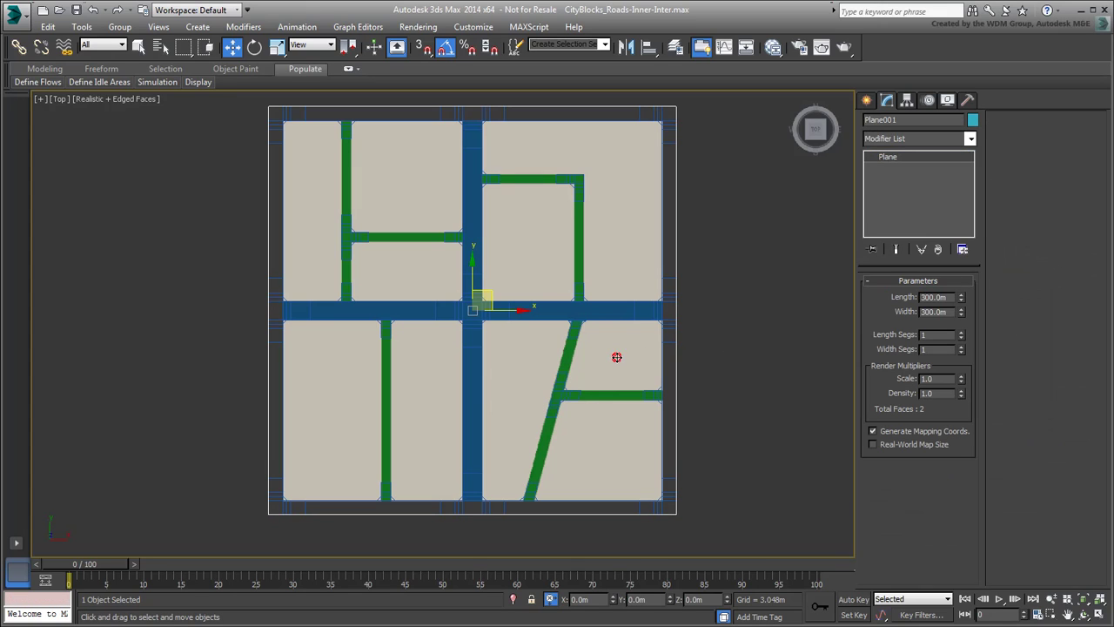
pyautogui.rightClick(616, 357)
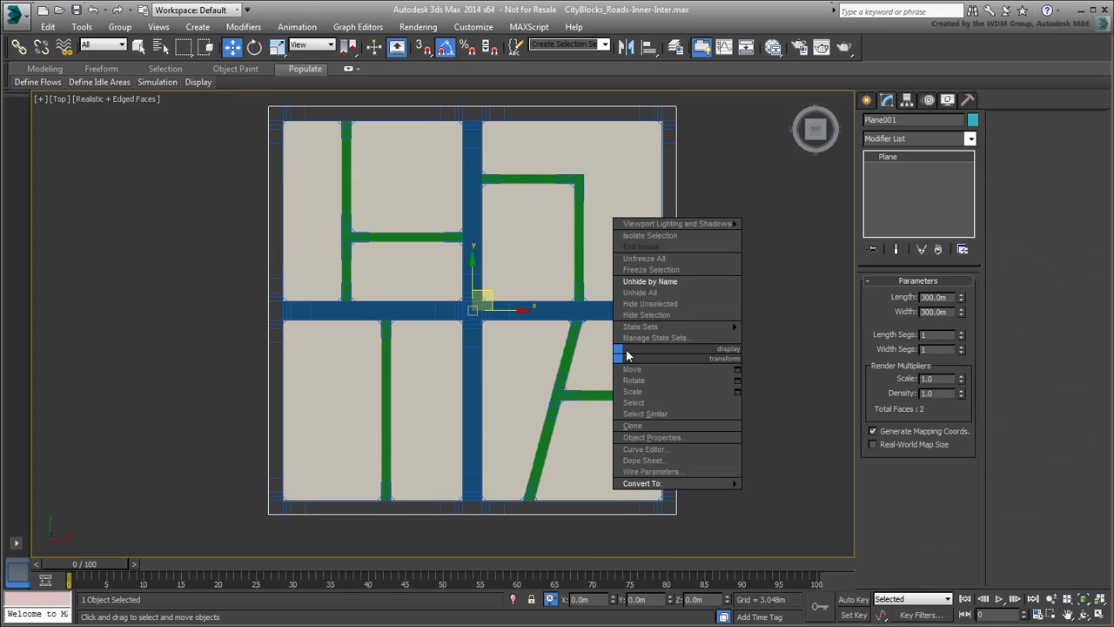
pyautogui.click(648, 315)
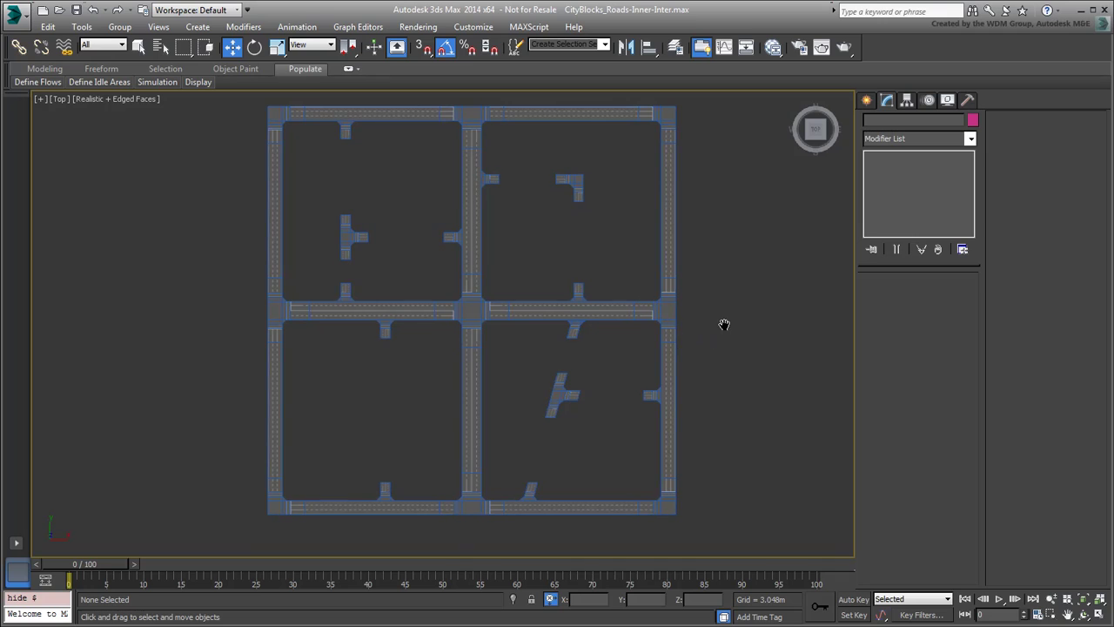
pyautogui.moveTo(723, 324); pyautogui.dragTo(711, 339, button='middle')
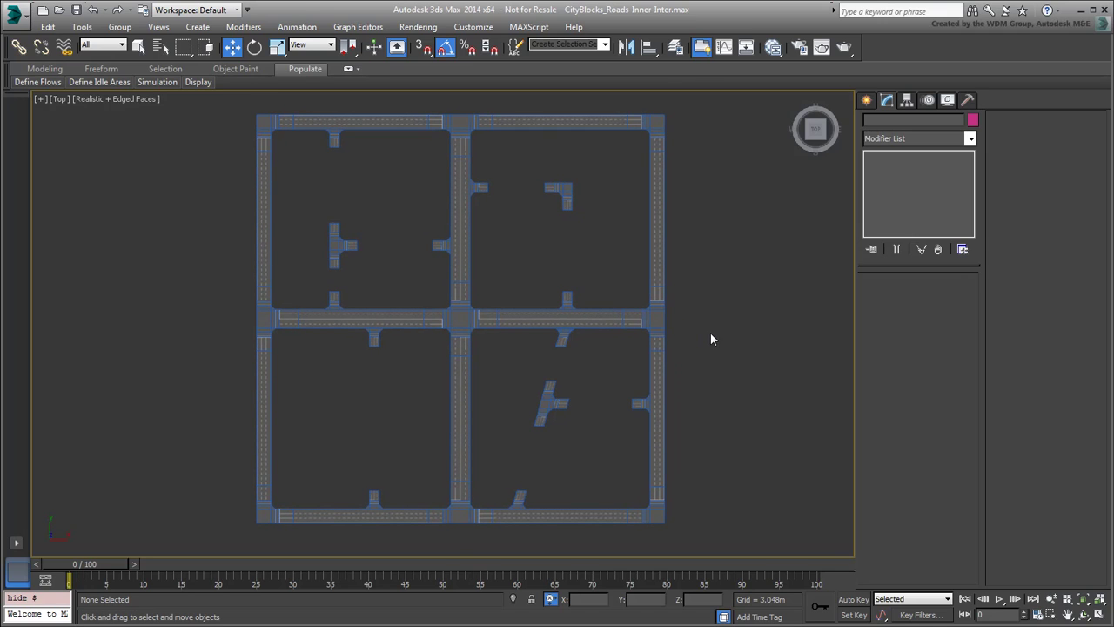
pyautogui.click(636, 319)
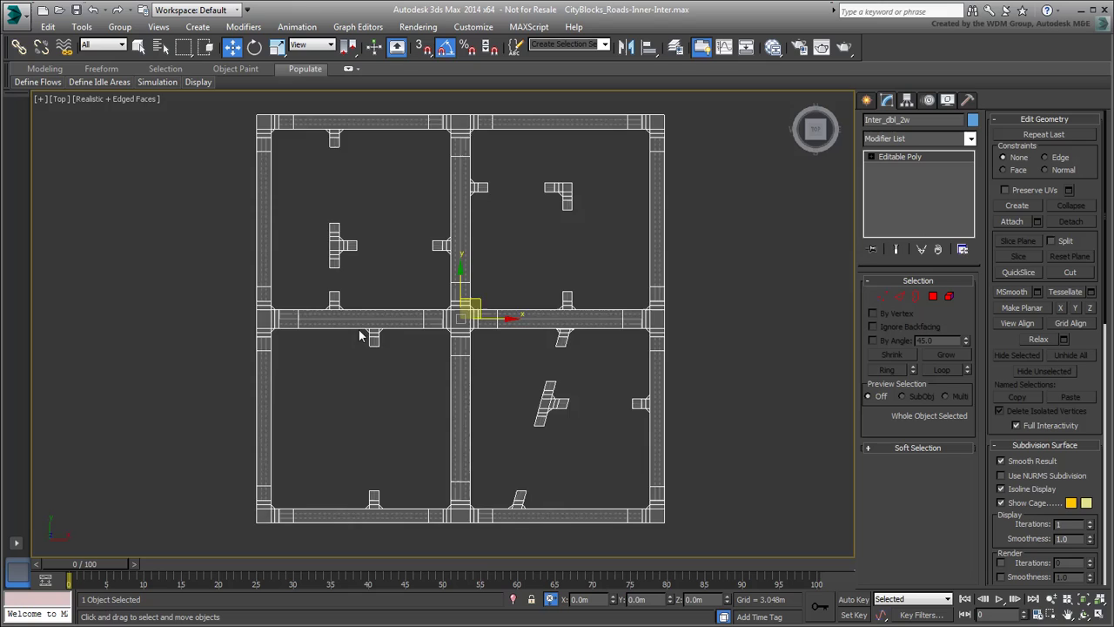
pyautogui.scroll(5, 359, 335)
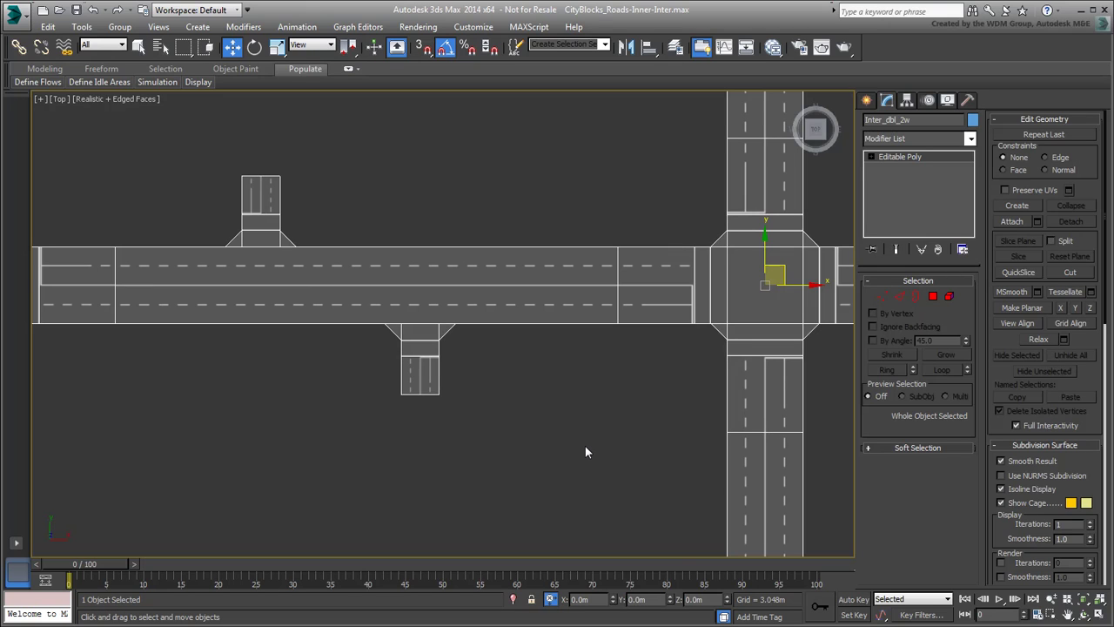
pyautogui.scroll(-3, 585, 447)
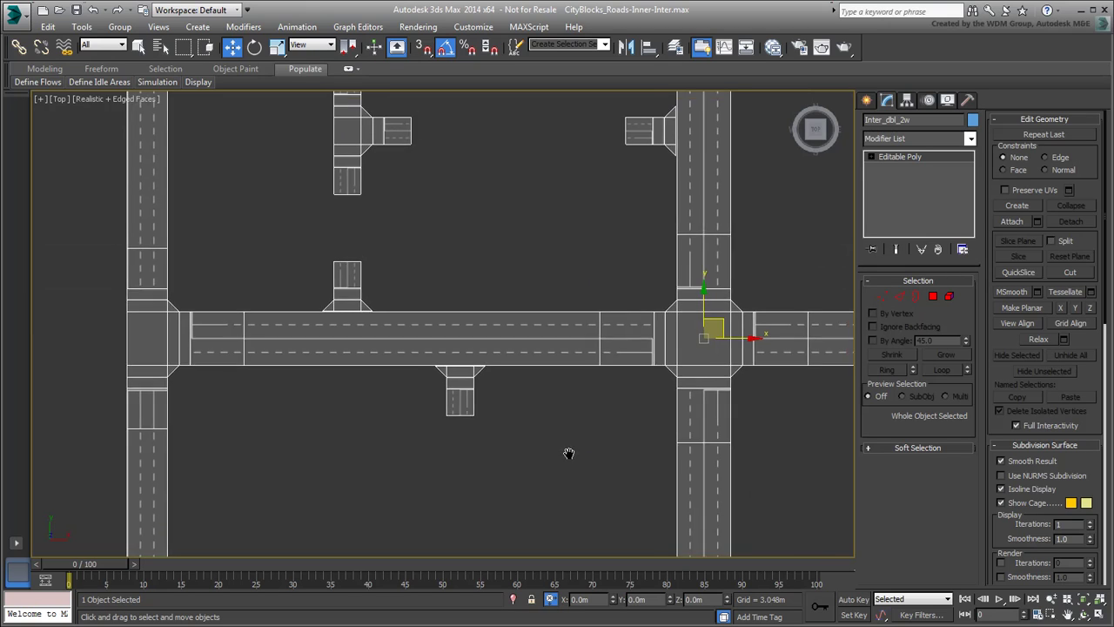
pyautogui.moveTo(585, 452); pyautogui.dragTo(545, 471, button='middle')
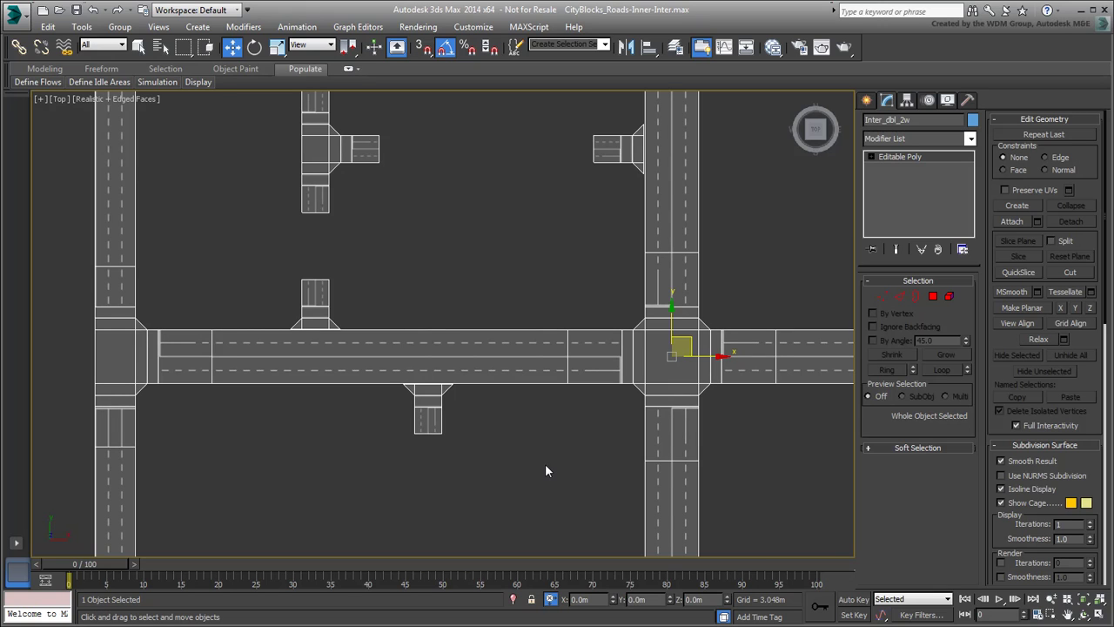
pyautogui.moveTo(521, 439)
pyautogui.mouseDown(button='middle')
pyautogui.moveTo(495, 366)
pyautogui.moveTo(495, 288)
pyautogui.mouseUp(button='middle')
pyautogui.scroll(-2, 495, 289)
# Select the middle and bottom road stretch polygons of the left block.
pyautogui.click(932, 296)
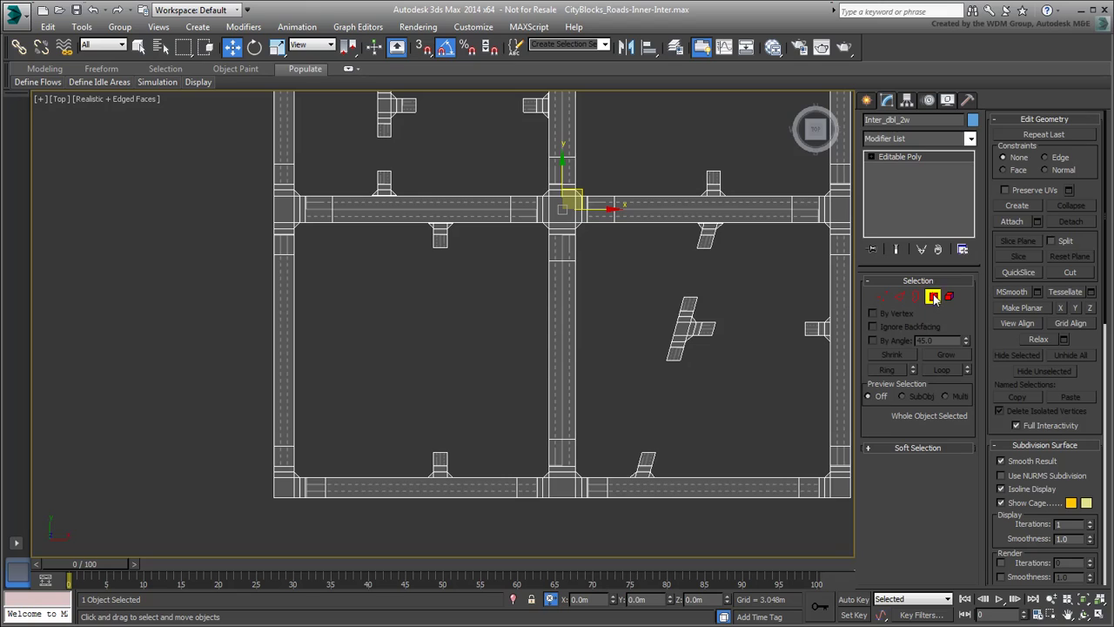
pyautogui.click(393, 218)
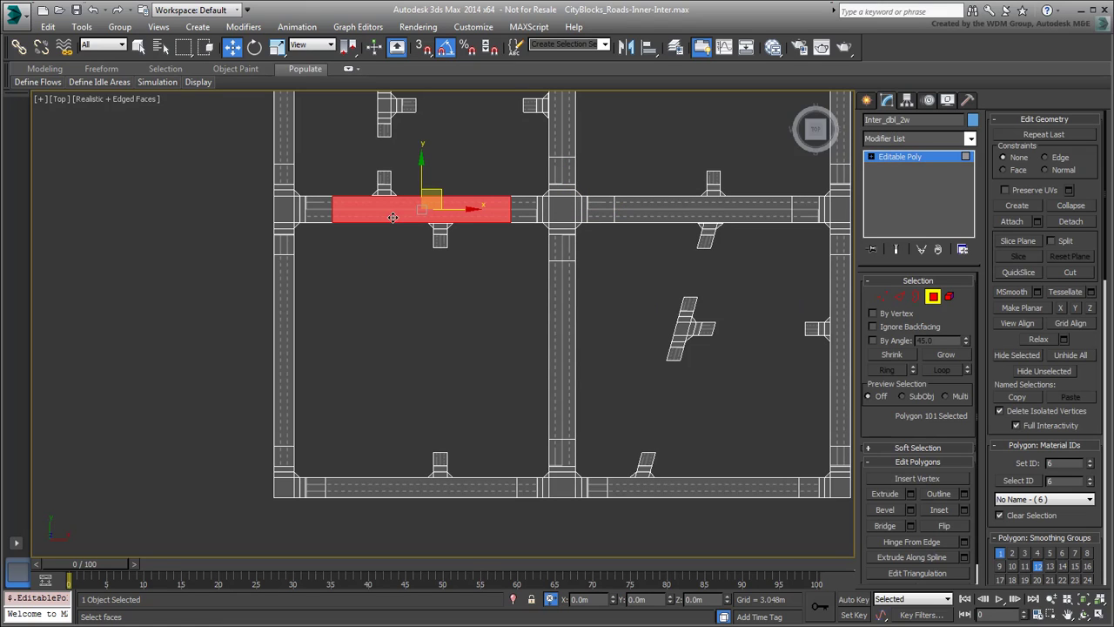
pyautogui.keyDown('ctrl'); pyautogui.click(411, 483); pyautogui.keyUp('ctrl')
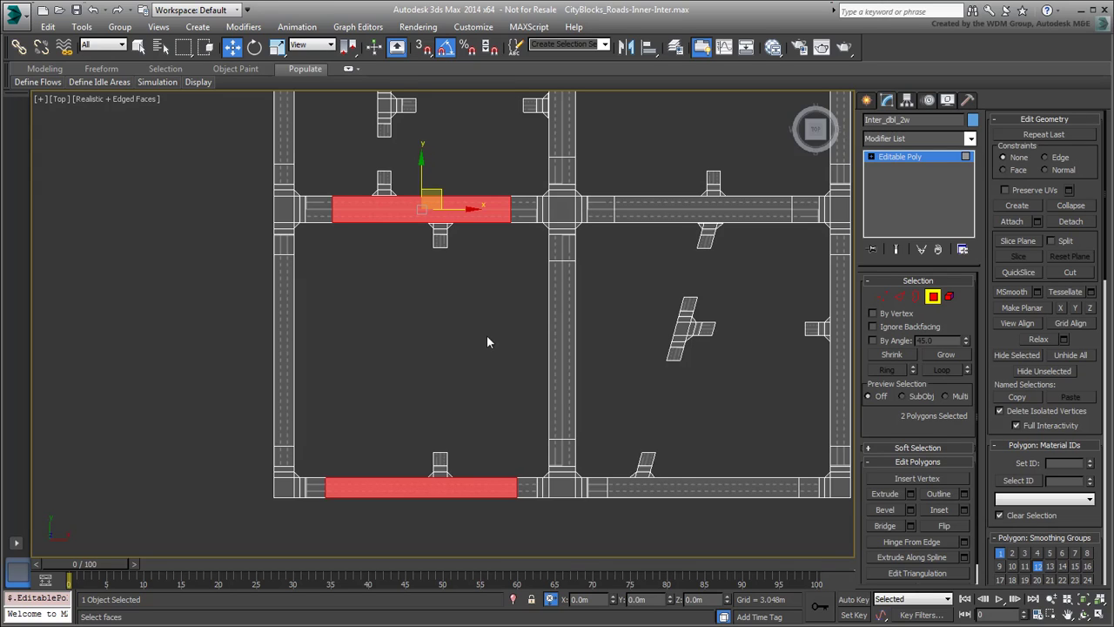
pyautogui.scroll(-2, 486, 339)
pyautogui.scroll(-1, 463, 350)
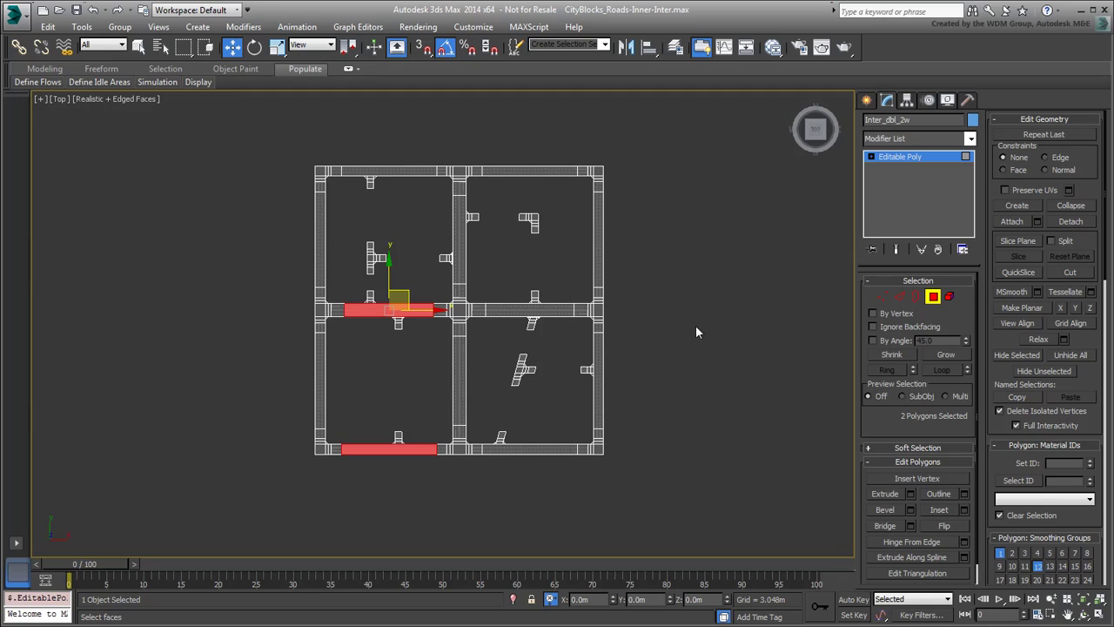
# Enable Slice Plane, rotate it -90° on Y, and move it left across the road.
pyautogui.click(1017, 241)
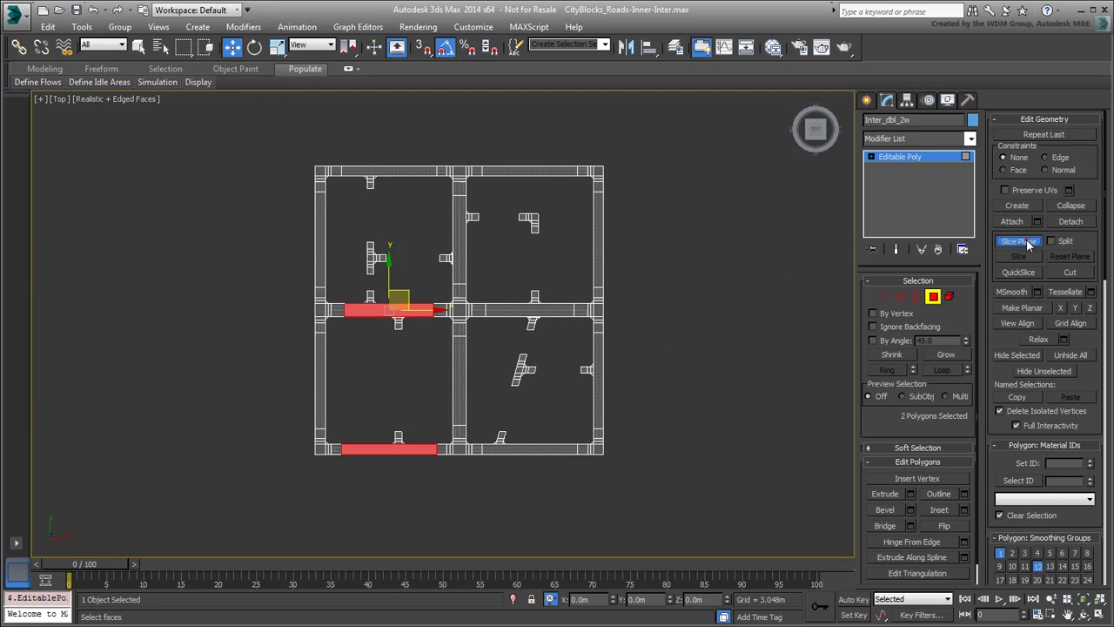
pyautogui.rightClick(634, 332)
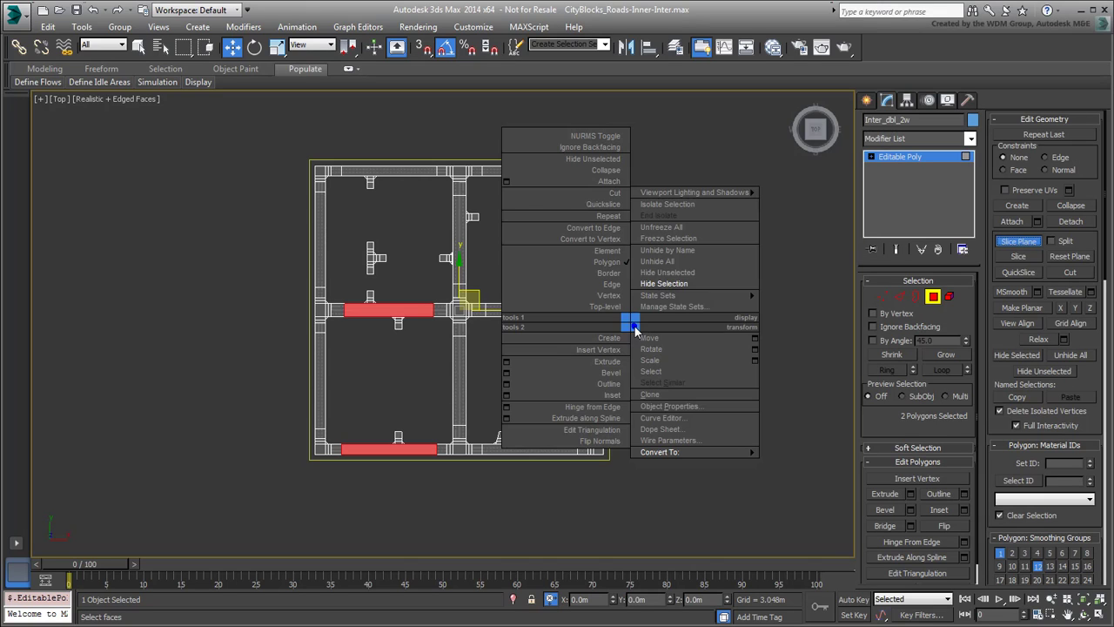
pyautogui.click(662, 350)
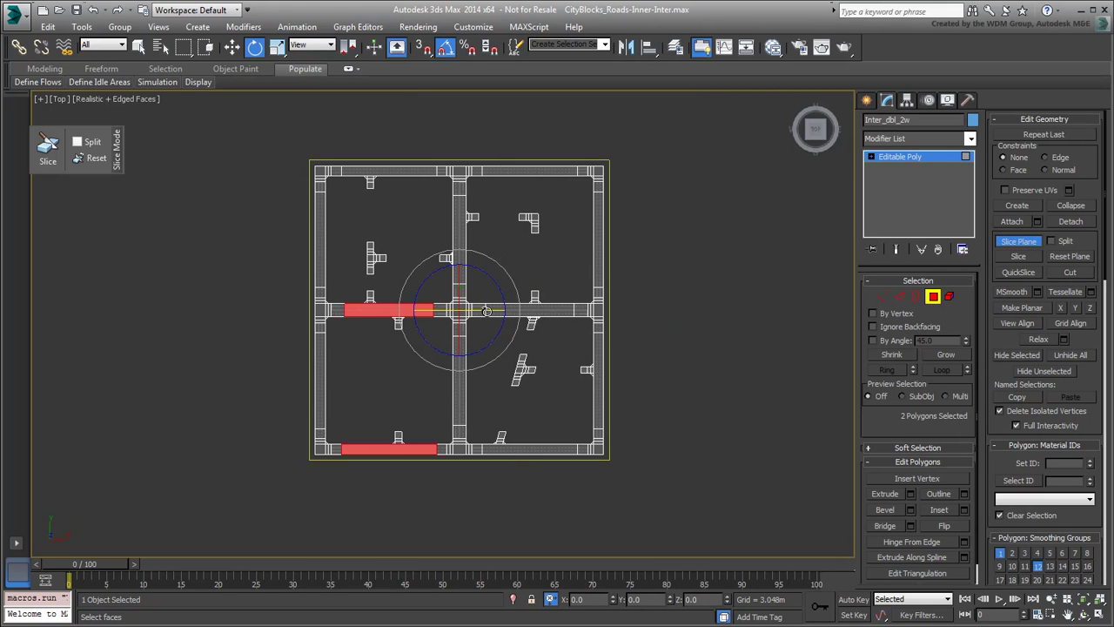
pyautogui.moveTo(485, 317); pyautogui.dragTo(424, 309)
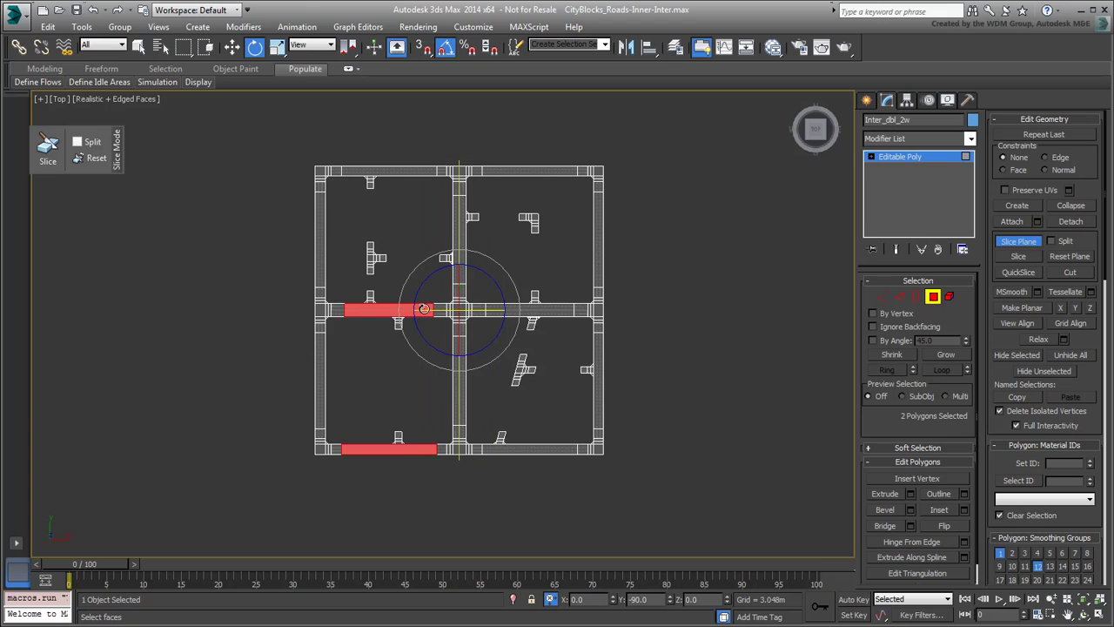
pyautogui.rightClick(442, 309)
pyautogui.click(467, 317)
pyautogui.moveTo(493, 310); pyautogui.dragTo(445, 310)
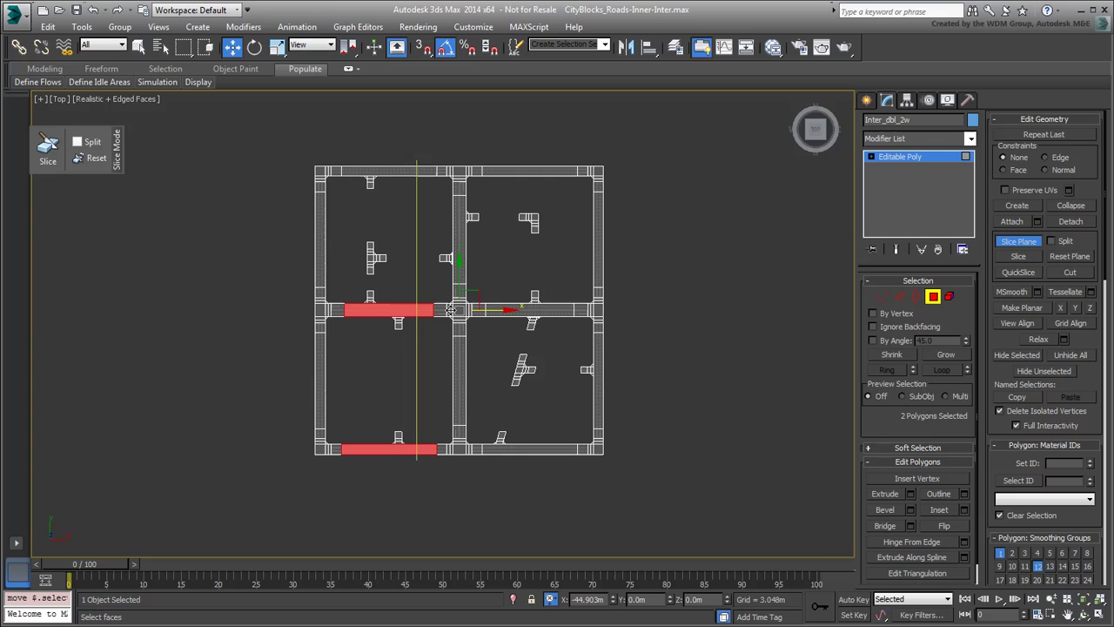
pyautogui.scroll(1, 423, 312)
pyautogui.scroll(7, 419, 311)
pyautogui.scroll(2, 427, 316)
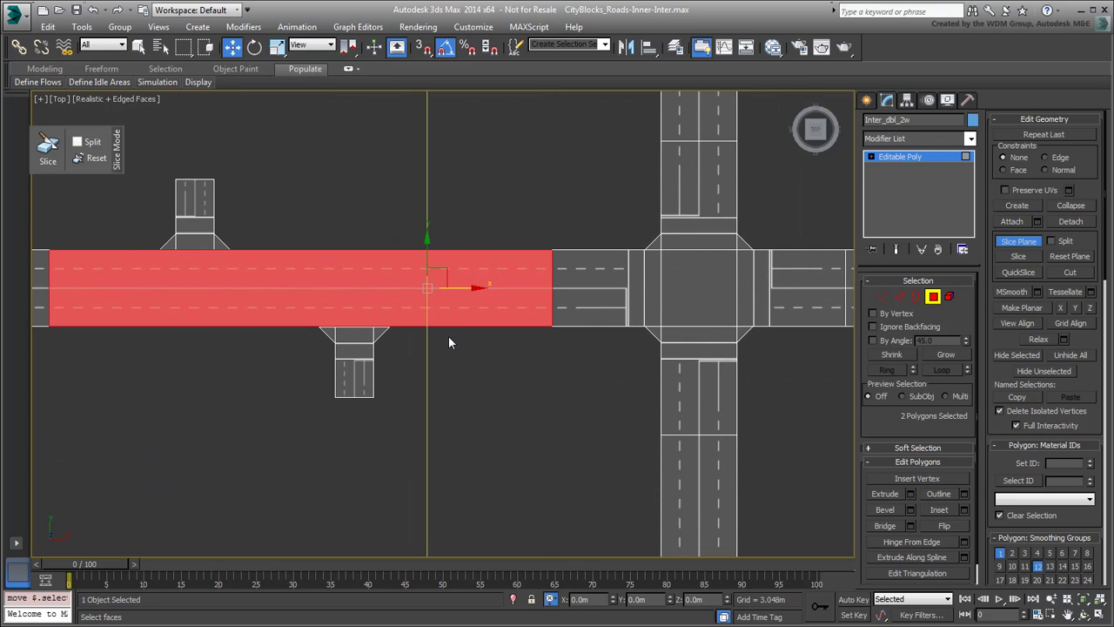
# Switch to the four-view layout and frame the selected road polygons in perspective.
pyautogui.hotkey('alt', 'w')
pyautogui.rightClick(591, 444)
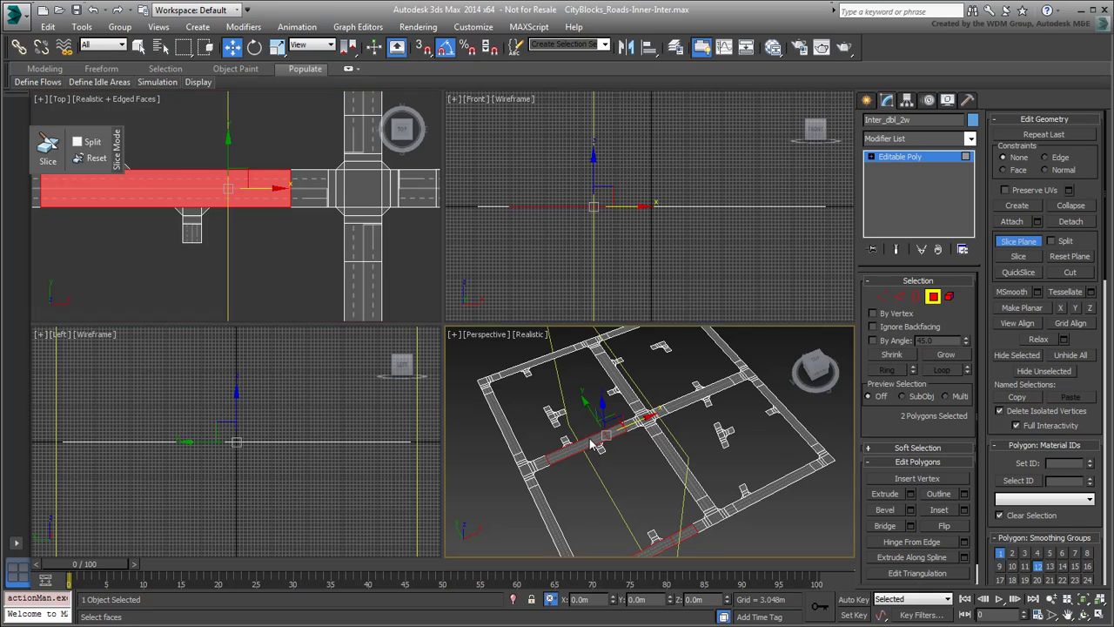
pyautogui.press('z')
pyautogui.moveTo(714, 409); pyautogui.dragTo(685, 414)
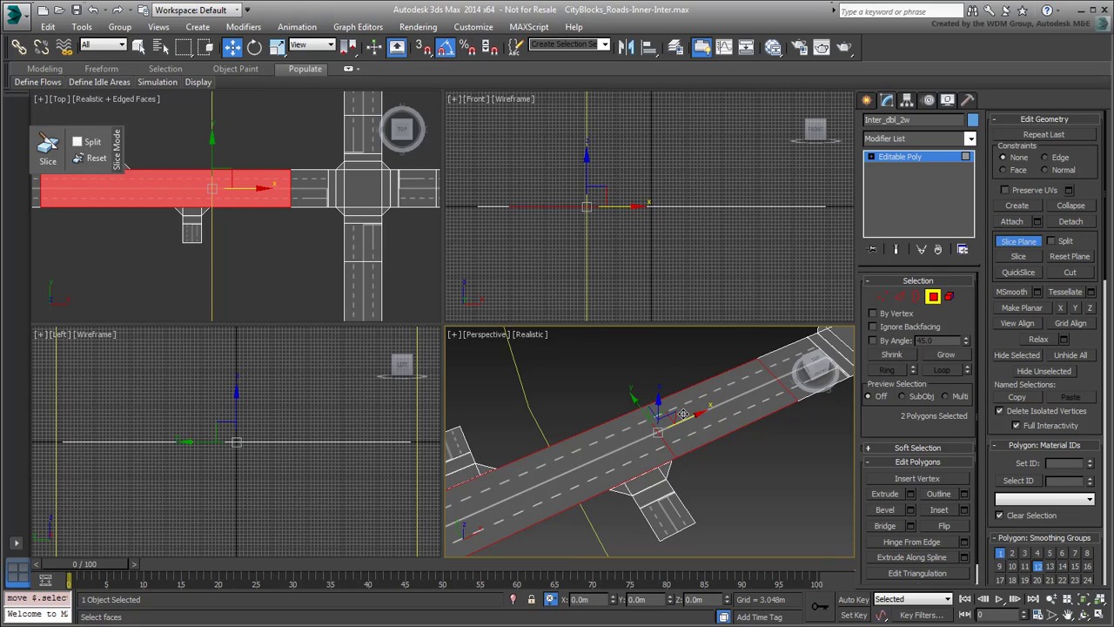
pyautogui.press('F2')
pyautogui.moveTo(684, 414)
pyautogui.mouseDown()
pyautogui.moveTo(706, 409)
pyautogui.moveTo(688, 415)
pyautogui.mouseUp()
pyautogui.press('F2')
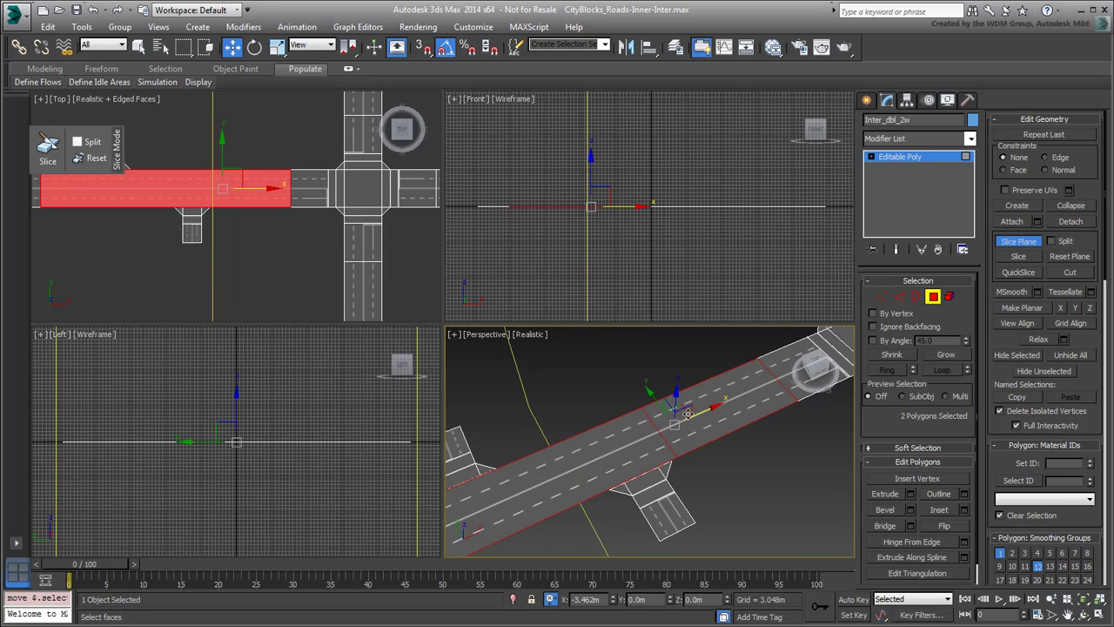
pyautogui.rightClick(687, 413)
pyautogui.scroll(3, 183, 199)
pyautogui.scroll(2, 183, 199)
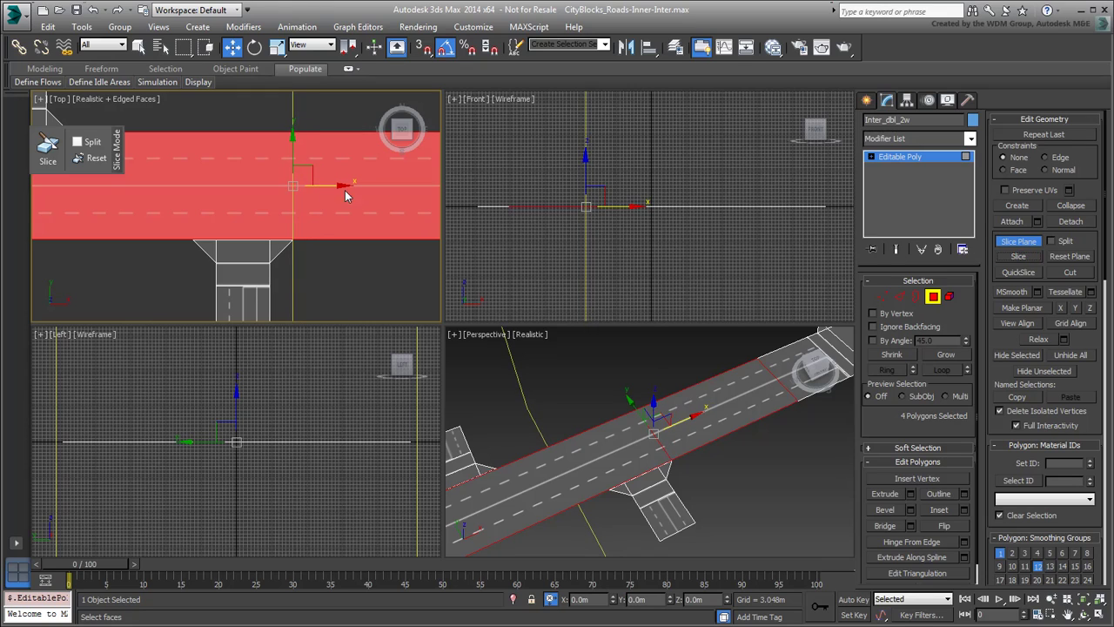
# Slice the two road stretches at several positions along X near the side streets.
pyautogui.moveTo(328, 188); pyautogui.dragTo(303, 188)
pyautogui.rightClick(303, 188)
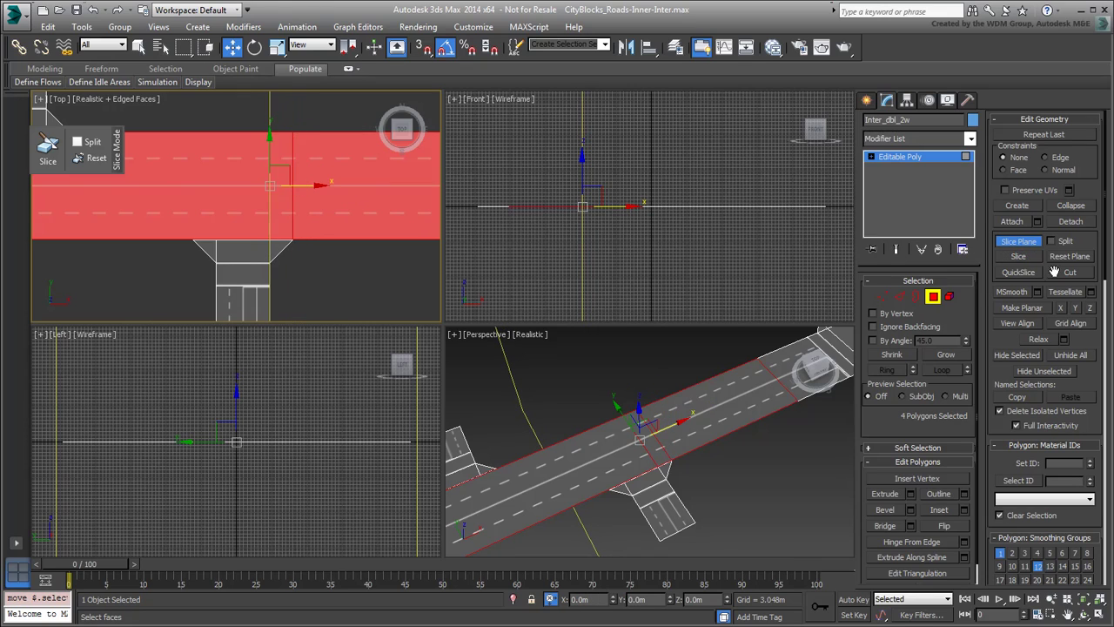
pyautogui.click(1019, 256)
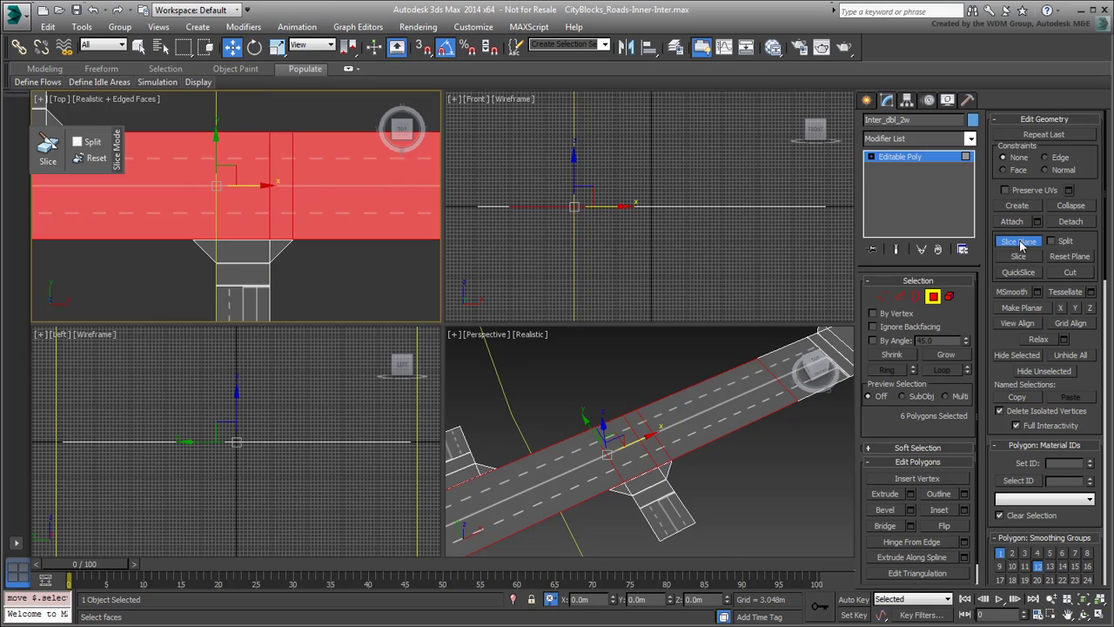
pyautogui.click(1019, 256)
pyautogui.moveTo(269, 186); pyautogui.dragTo(221, 183)
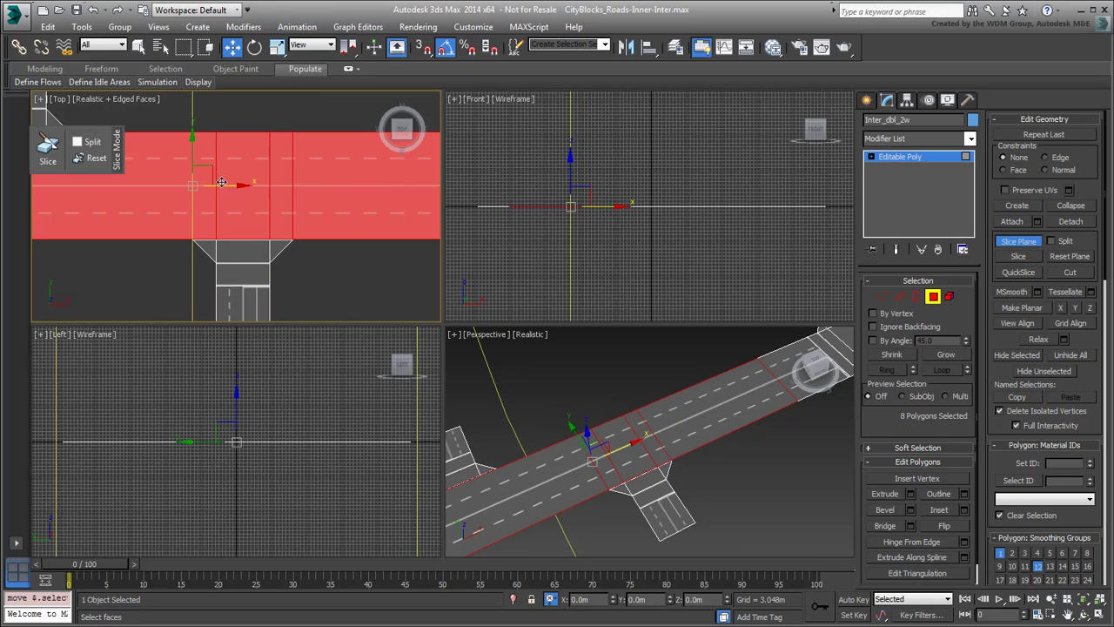
pyautogui.click(1019, 256)
pyautogui.moveTo(270, 174)
pyautogui.mouseDown(button='middle')
pyautogui.moveTo(255, 266)
pyautogui.moveTo(296, 224)
pyautogui.mouseUp(button='middle')
pyautogui.scroll(-5, 255, 266)
pyautogui.scroll(-3, 255, 266)
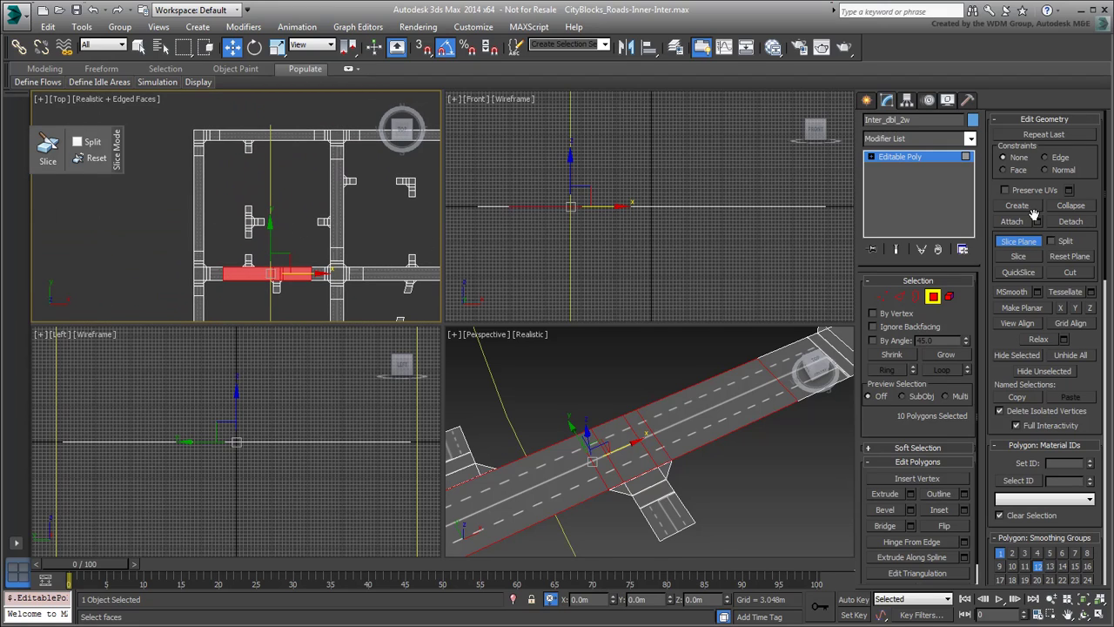
# Select another pair of horizontal road stretches and re-enable Slice Plane.
pyautogui.click(1018, 241)
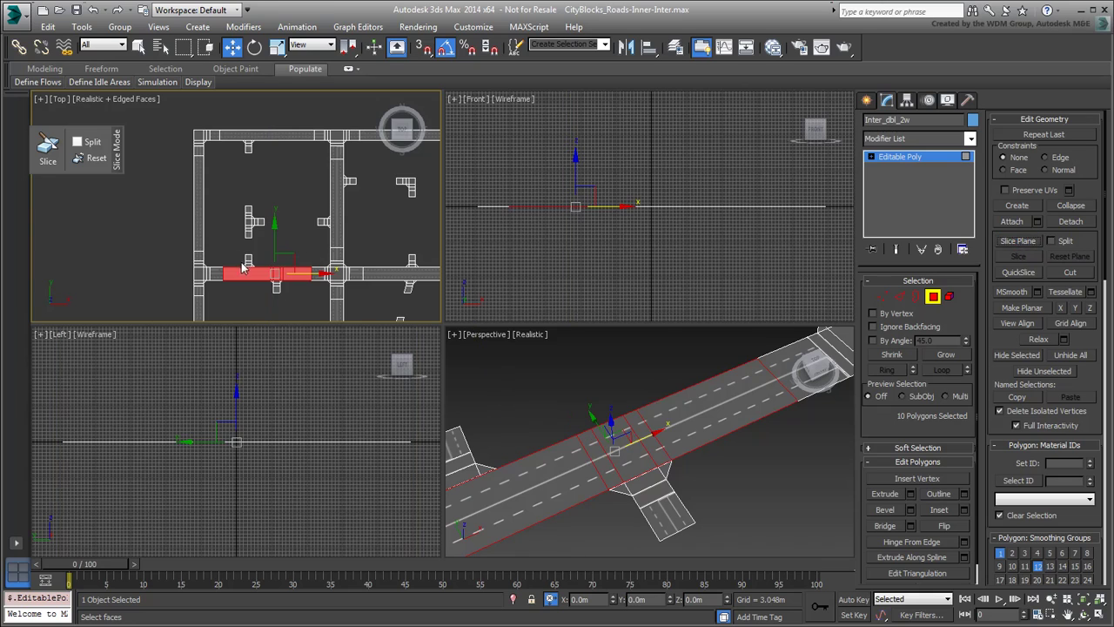
pyautogui.click(237, 136)
pyautogui.keyDown('ctrl'); pyautogui.click(257, 270); pyautogui.keyUp('ctrl')
pyautogui.scroll(4, 248, 256)
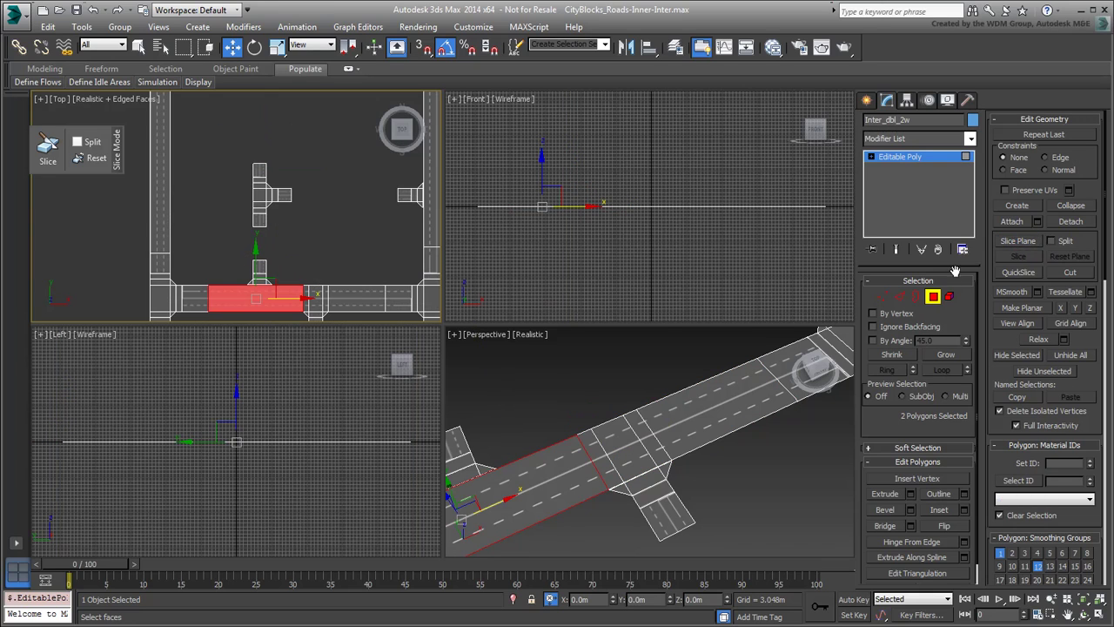
pyautogui.click(1018, 243)
pyautogui.moveTo(509, 453); pyautogui.dragTo(601, 423, button='middle')
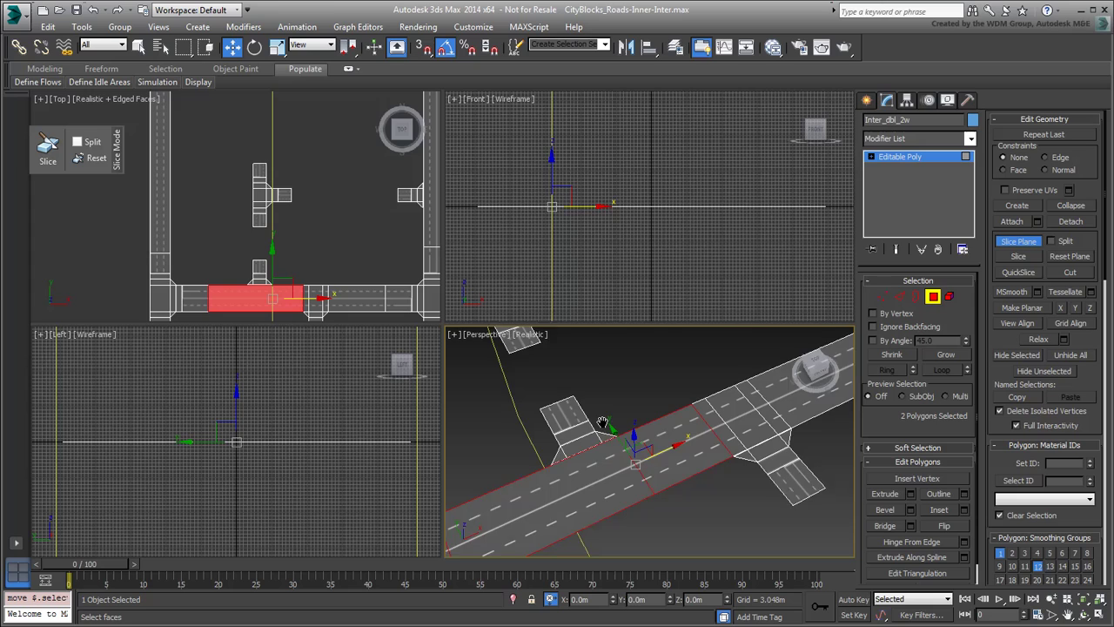
# Make several crosswise slices on the pair, then turn off Slice Plane.
pyautogui.keyDown('ctrl'); pyautogui.click(280, 303); pyautogui.keyUp('ctrl')
pyautogui.scroll(5, 279, 303)
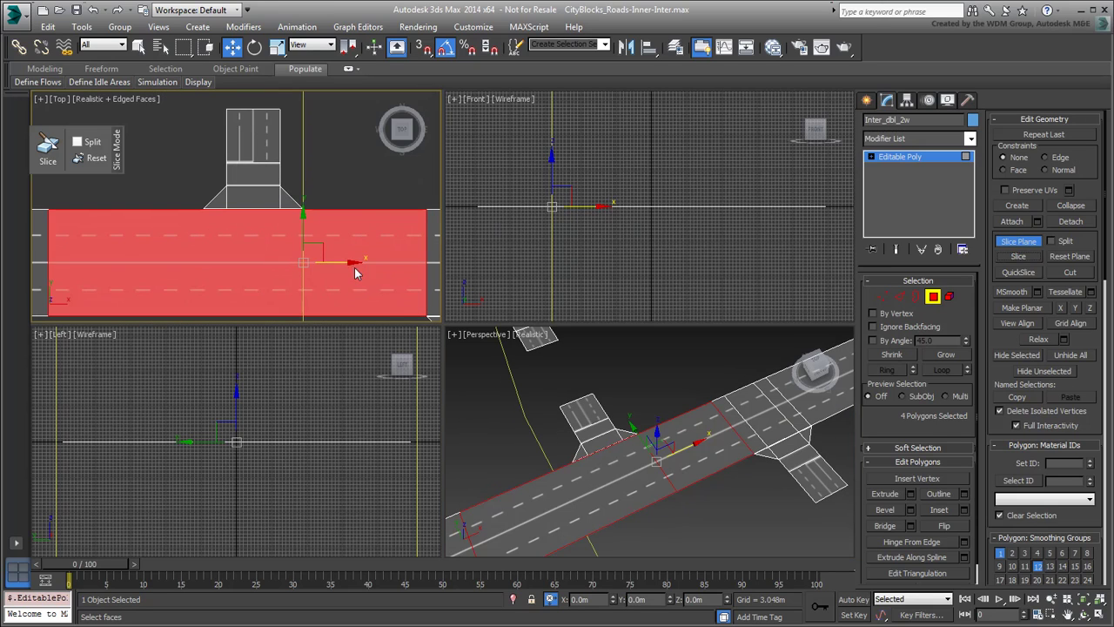
pyautogui.click(1018, 256)
pyautogui.moveTo(322, 261); pyautogui.dragTo(189, 262)
pyautogui.click(1031, 256)
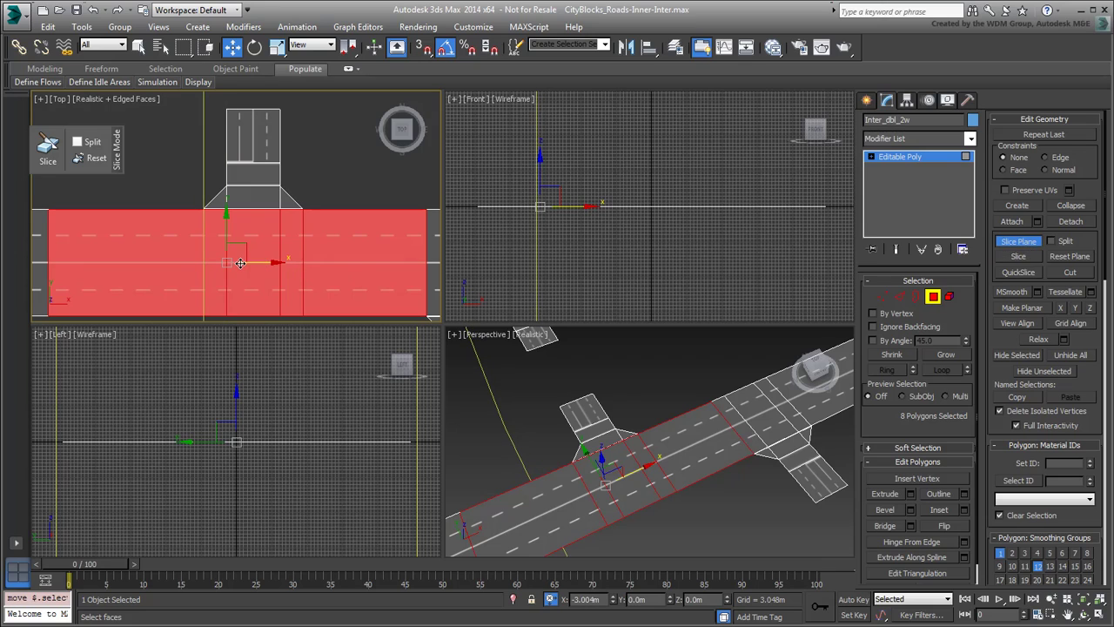
pyautogui.click(1036, 256)
pyautogui.scroll(-5, 257, 245)
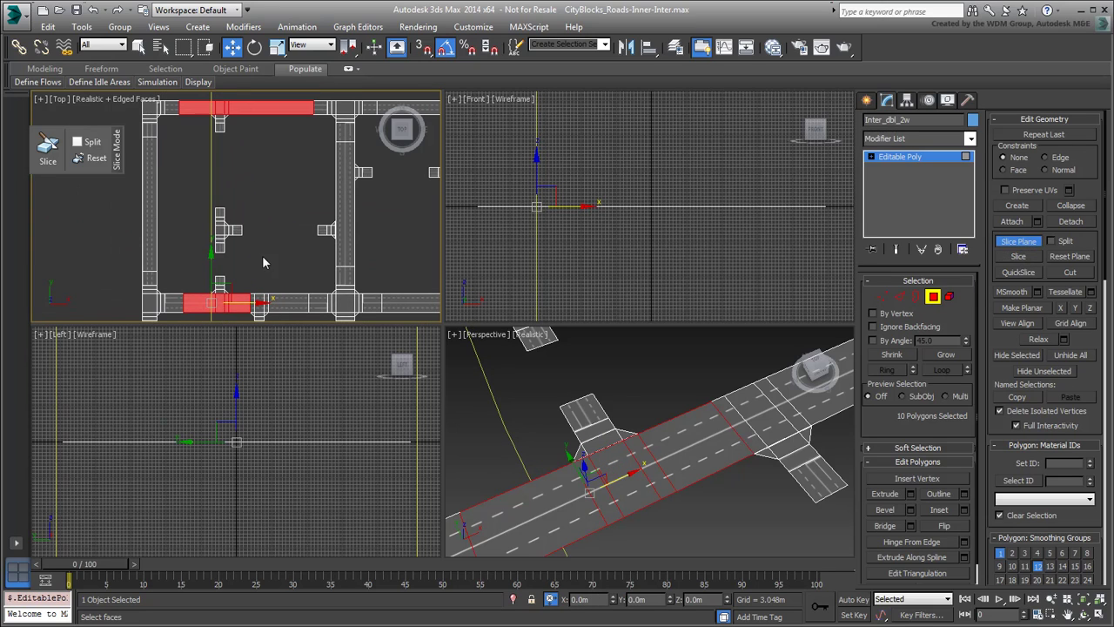
pyautogui.click(1018, 241)
# Select the right vertical road polygon and rotate a slice plane across it.
pyautogui.click(340, 243)
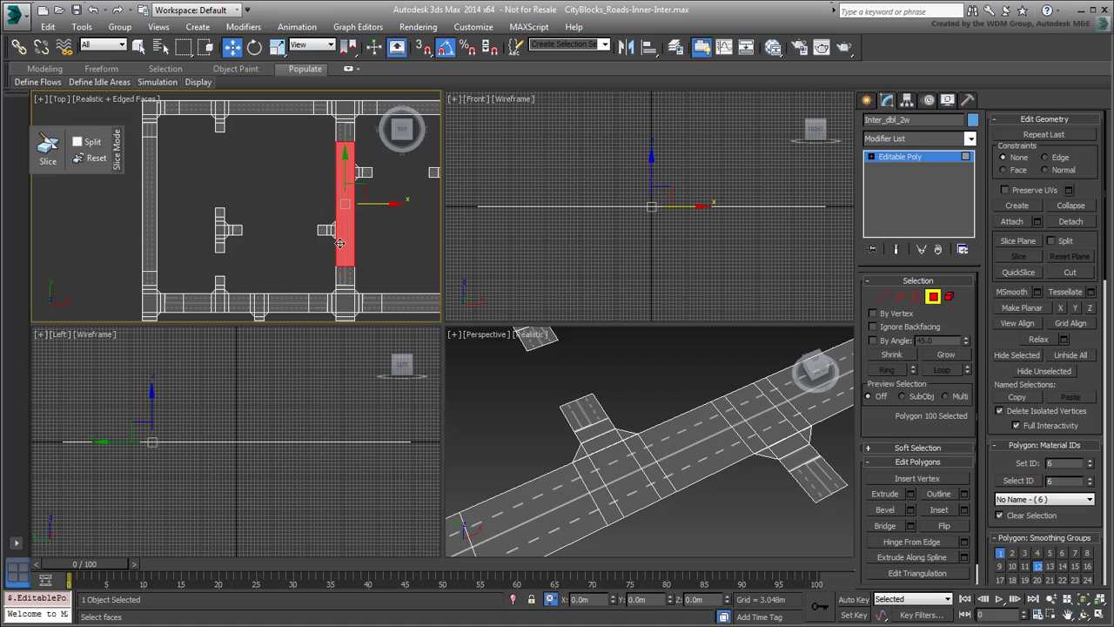
pyautogui.click(1028, 245)
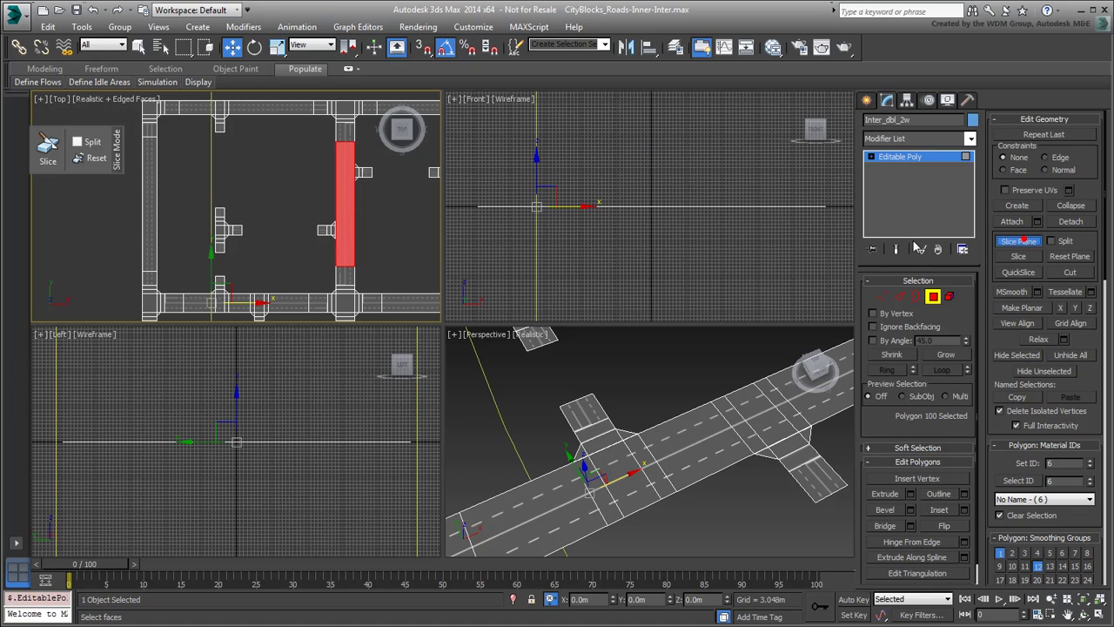
pyautogui.rightClick(261, 240)
pyautogui.click(287, 250)
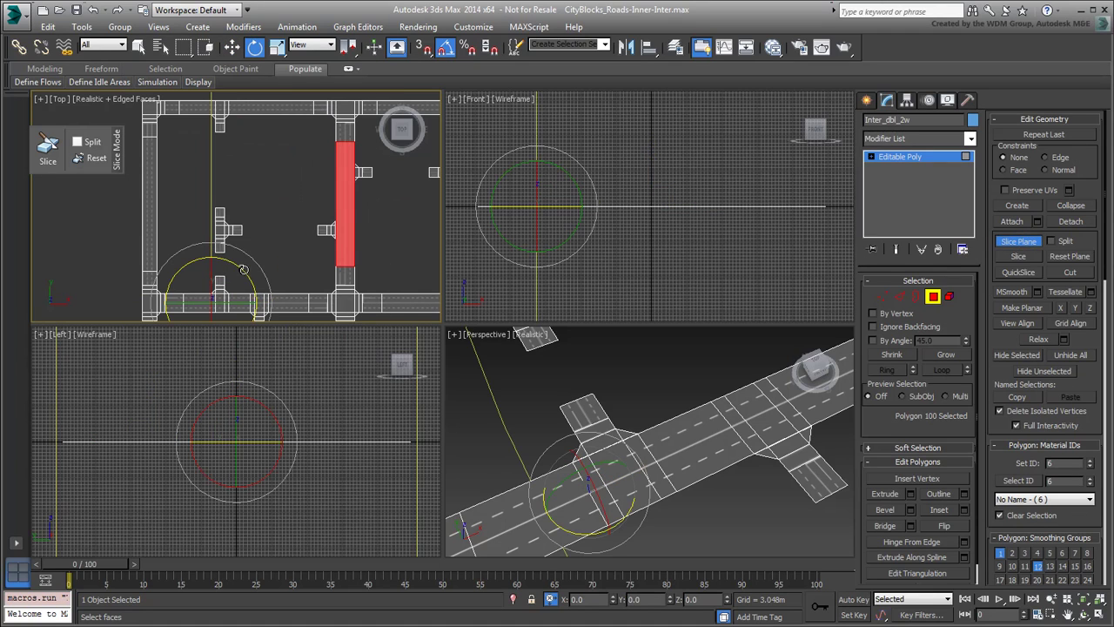
pyautogui.moveTo(257, 275); pyautogui.dragTo(296, 303)
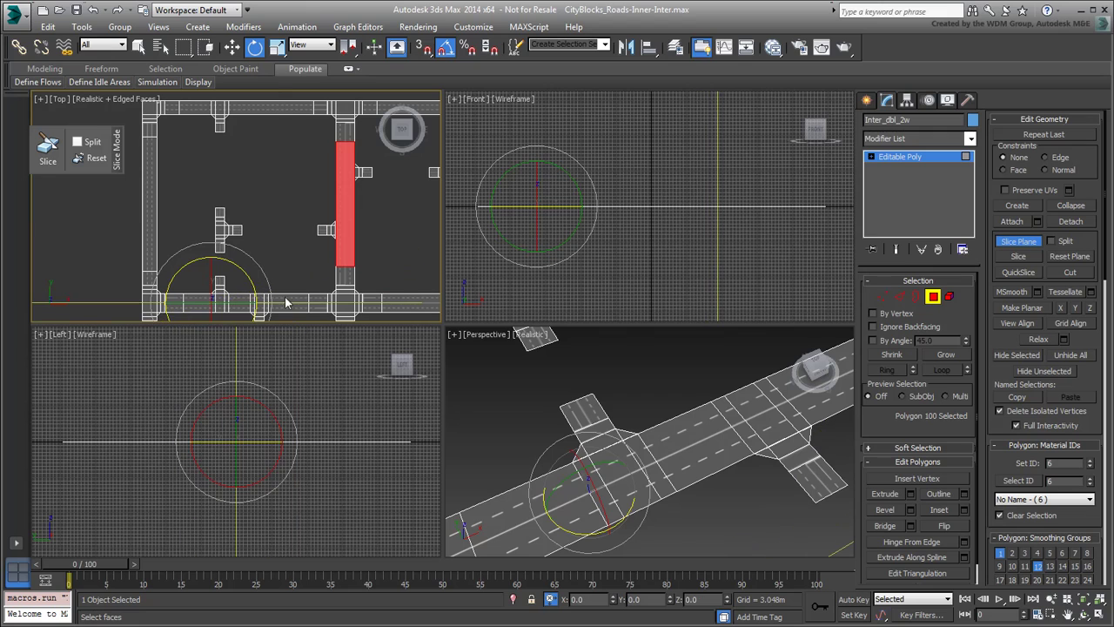
pyautogui.press('w')
pyautogui.moveTo(213, 280); pyautogui.dragTo(309, 222)
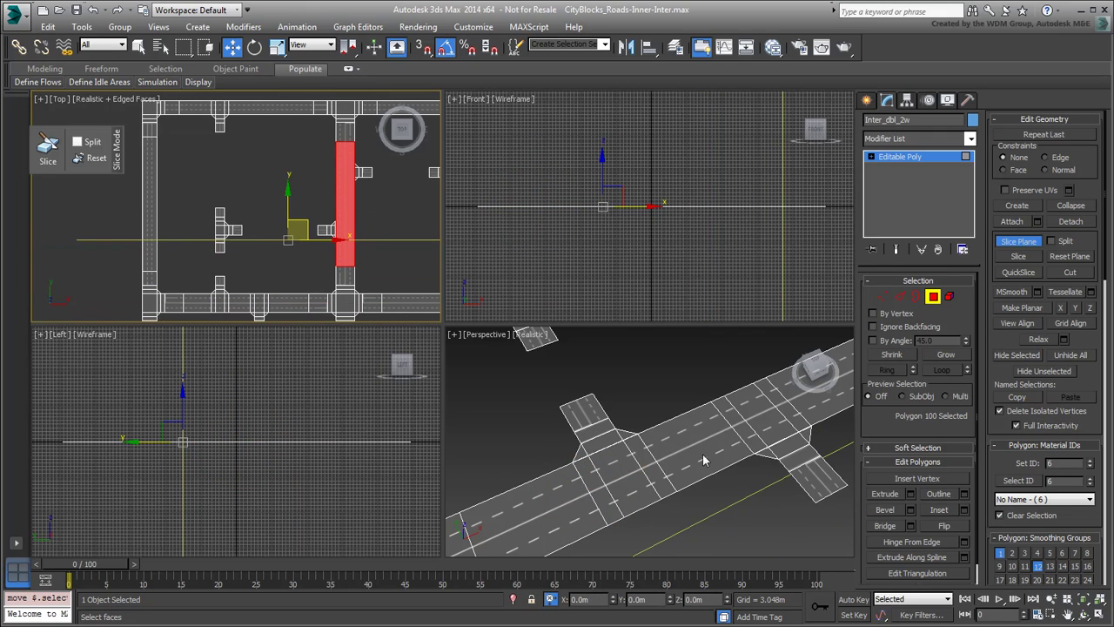
pyautogui.press('z')
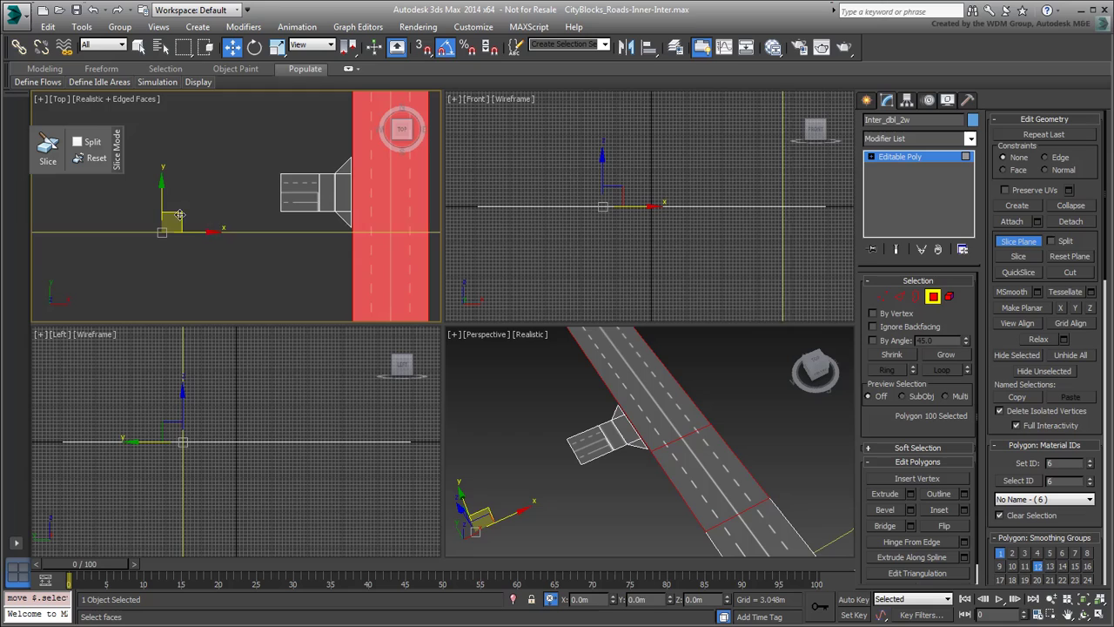
pyautogui.moveTo(179, 214)
pyautogui.mouseDown()
pyautogui.moveTo(190, 212)
pyautogui.moveTo(176, 168)
pyautogui.moveTo(176, 178)
pyautogui.moveTo(200, 148)
pyautogui.moveTo(172, 116)
pyautogui.mouseUp()
# Make four crosswise cuts, then reposition the slice plane further along.
pyautogui.click(1018, 256)
pyautogui.click(1019, 256)
pyautogui.click(1019, 256)
pyautogui.click(1018, 256)
pyautogui.moveTo(231, 213); pyautogui.dragTo(188, 288, button='middle')
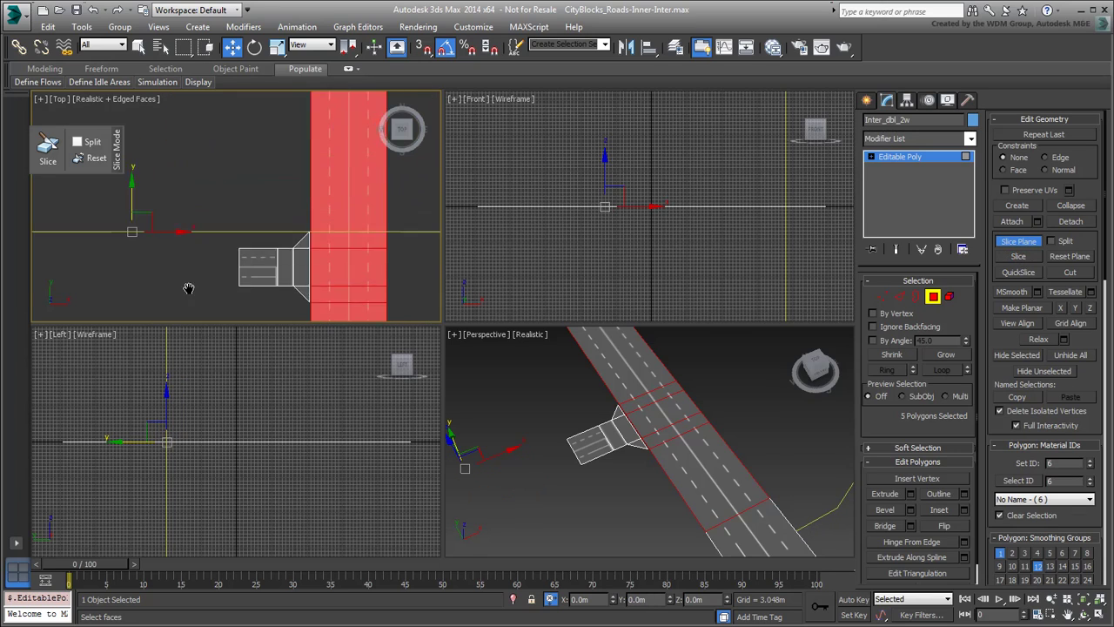
pyautogui.moveTo(148, 199); pyautogui.dragTo(148, 186)
pyautogui.moveTo(200, 209); pyautogui.dragTo(136, 203, button='middle')
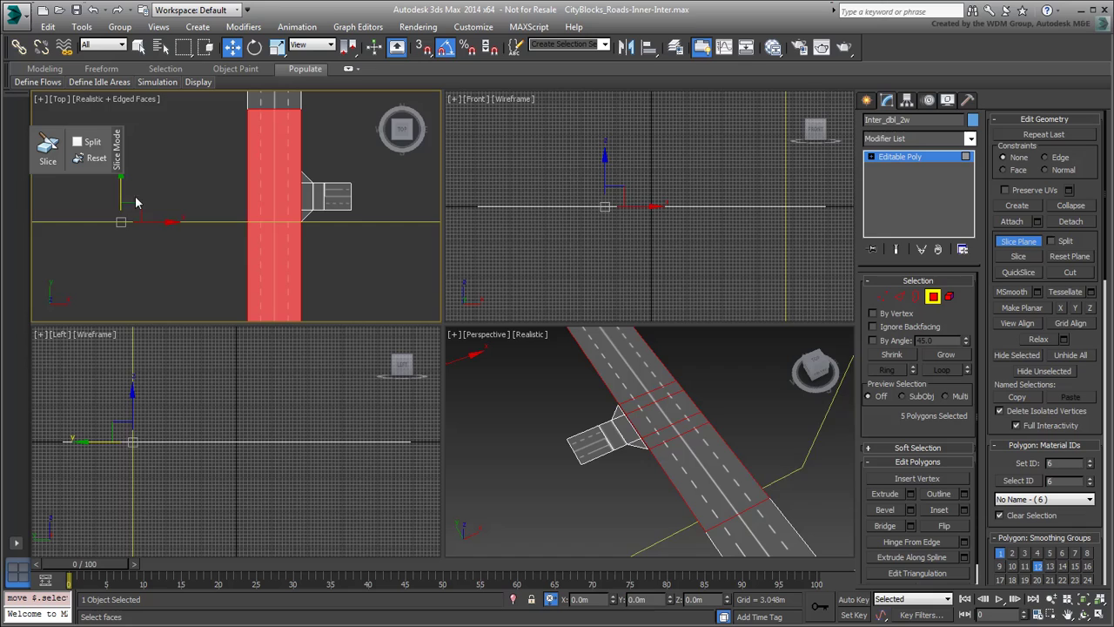
pyautogui.moveTo(136, 203)
pyautogui.mouseDown()
pyautogui.moveTo(228, 200)
pyautogui.moveTo(213, 195)
pyautogui.moveTo(217, 158)
pyautogui.moveTo(217, 178)
pyautogui.mouseUp()
# Make four more stop-line cuts to finish the vertical road section.
pyautogui.click(1018, 256)
pyautogui.scroll(2, 213, 210)
pyautogui.click(1019, 256)
pyautogui.click(1018, 256)
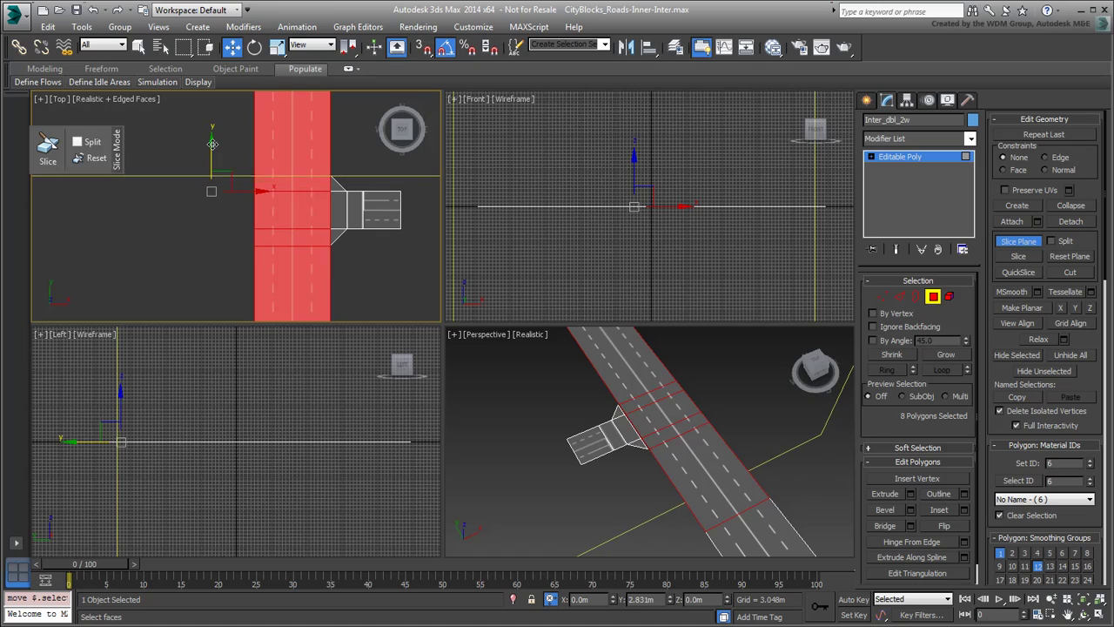
pyautogui.click(1018, 258)
pyautogui.scroll(-3, 213, 174)
pyautogui.scroll(-3, 213, 175)
# Slice vertical road polygon 104 crosswise several times, then turn off Slice Plane.
pyautogui.scroll(-2, 213, 174)
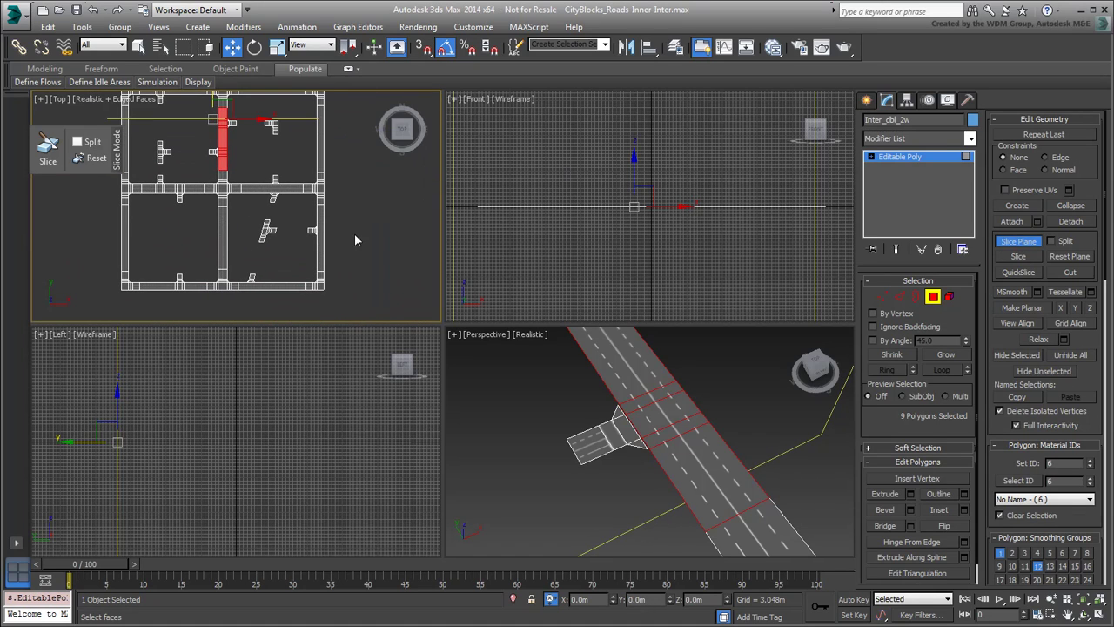
pyautogui.click(1018, 241)
pyautogui.click(321, 257)
pyautogui.click(1019, 241)
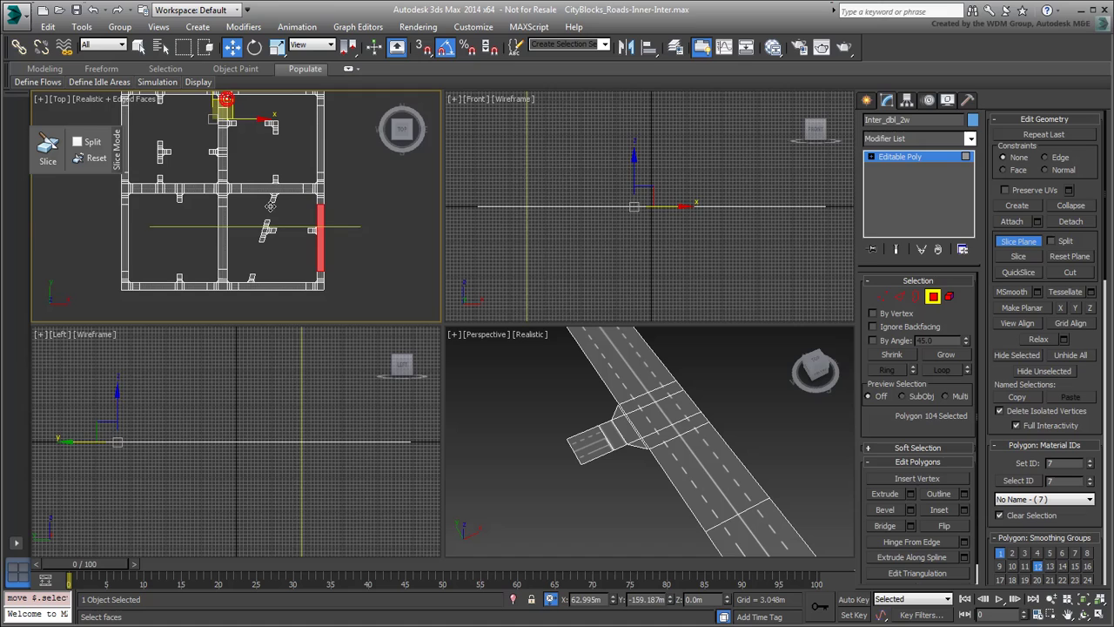
pyautogui.scroll(8, 322, 231)
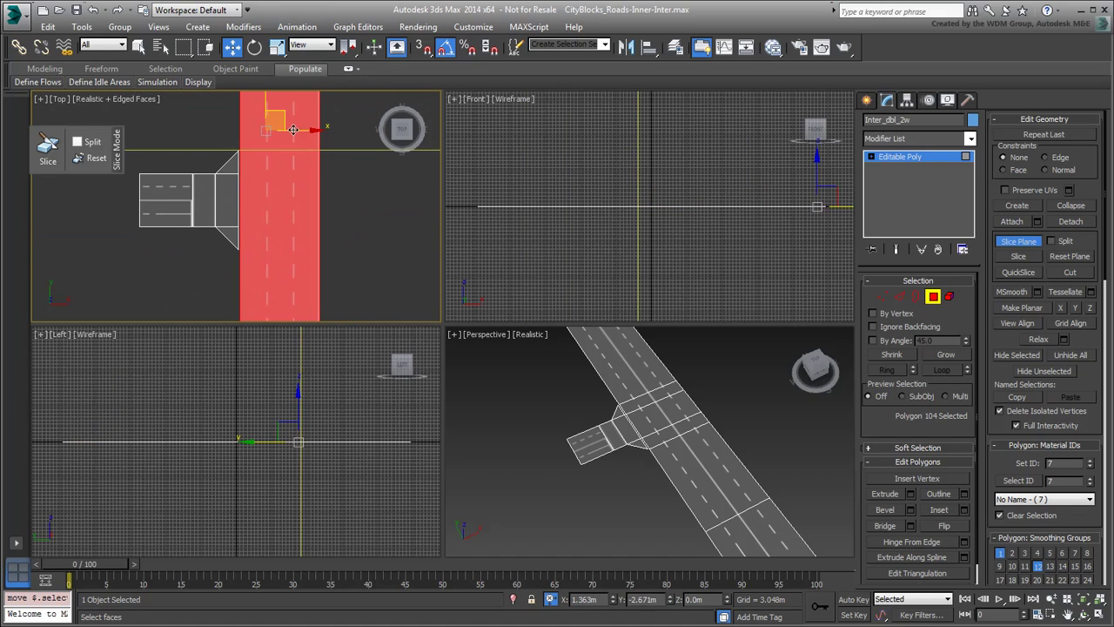
pyautogui.click(1019, 256)
pyautogui.click(1018, 241)
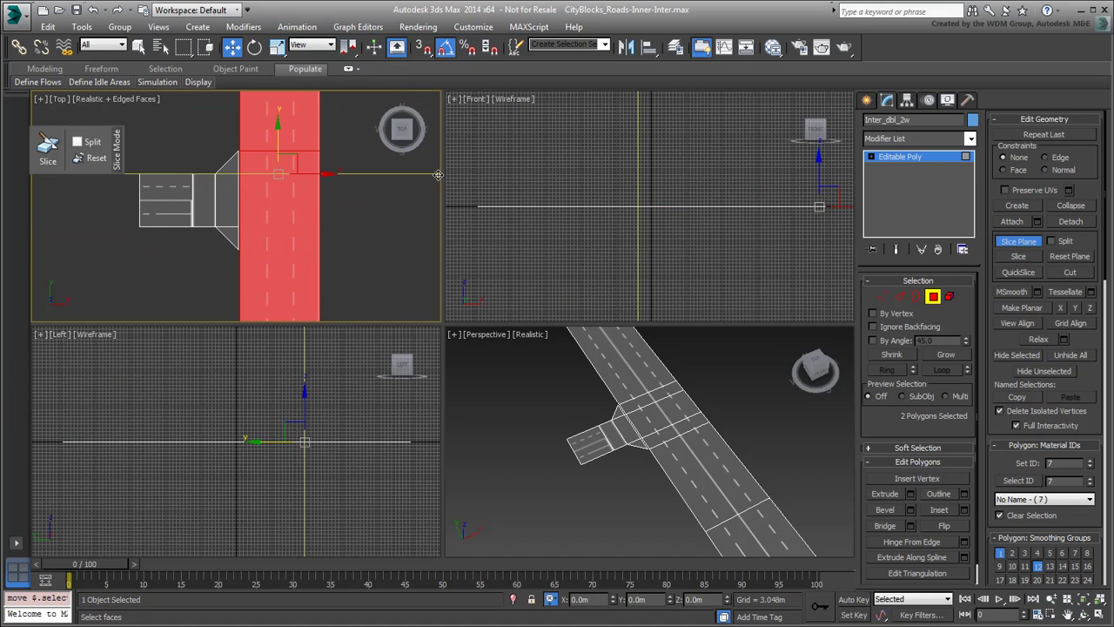
pyautogui.click(1028, 258)
pyautogui.click(1027, 259)
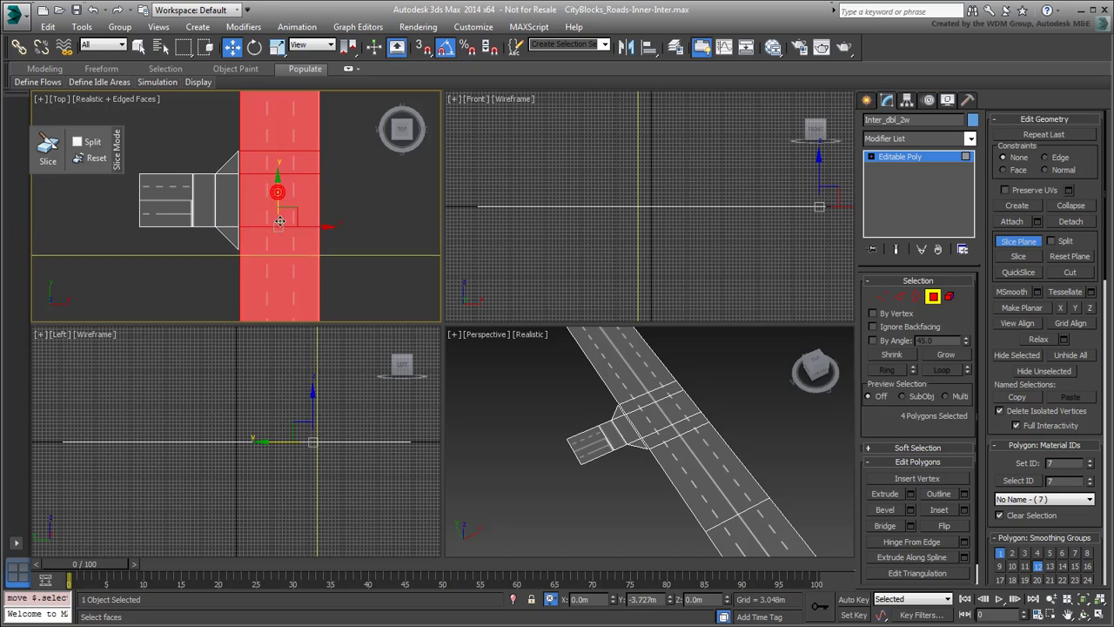
pyautogui.click(1019, 256)
pyautogui.hotkey('shift', 'z')
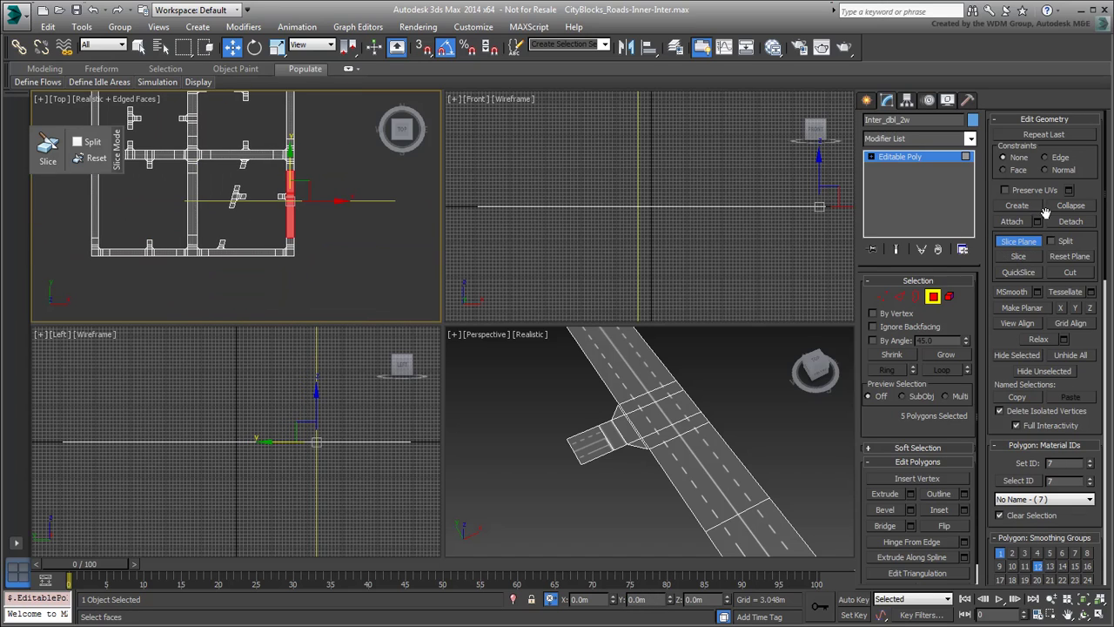
pyautogui.click(1019, 241)
# Select bottom horizontal polygon 103, enable Slice Plane, and orient the view along it.
pyautogui.click(253, 250)
pyautogui.press('z')
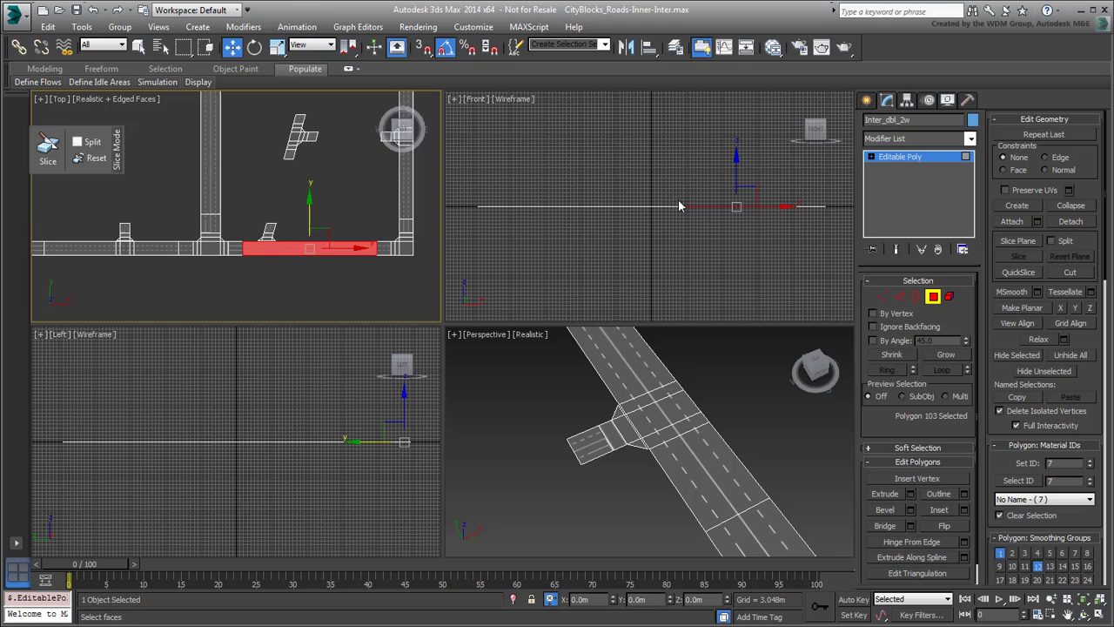
pyautogui.click(1019, 241)
pyautogui.click(430, 101)
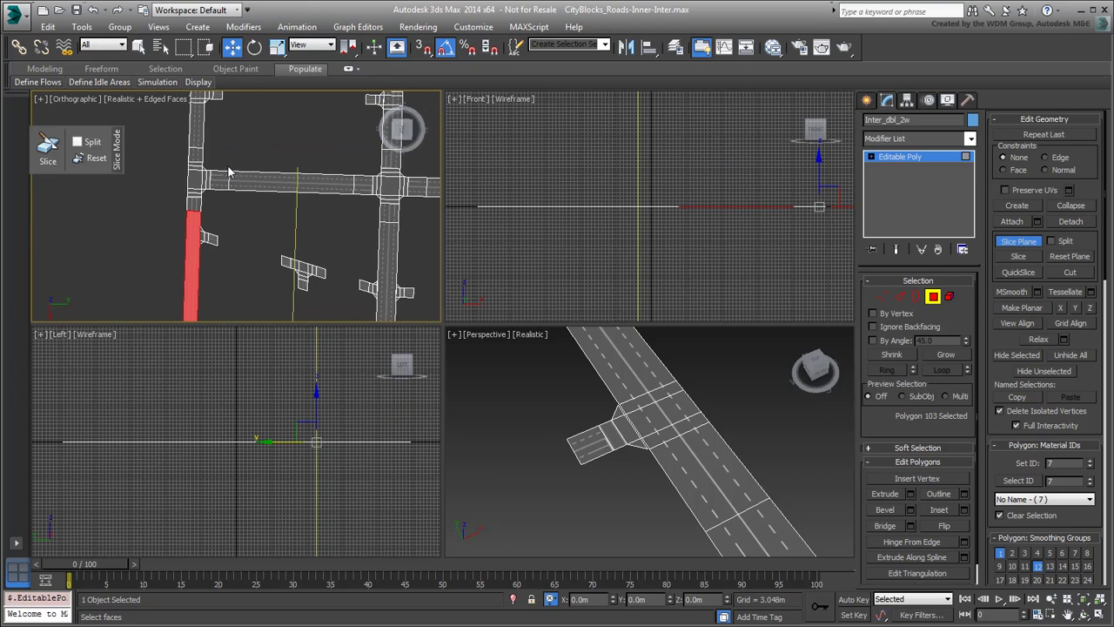
pyautogui.keyDown('alt'); pyautogui.moveTo(229, 172); pyautogui.dragTo(256, 199, button='middle'); pyautogui.keyUp('alt')
pyautogui.moveTo(235, 257); pyautogui.dragTo(232, 261)
pyautogui.press('z')
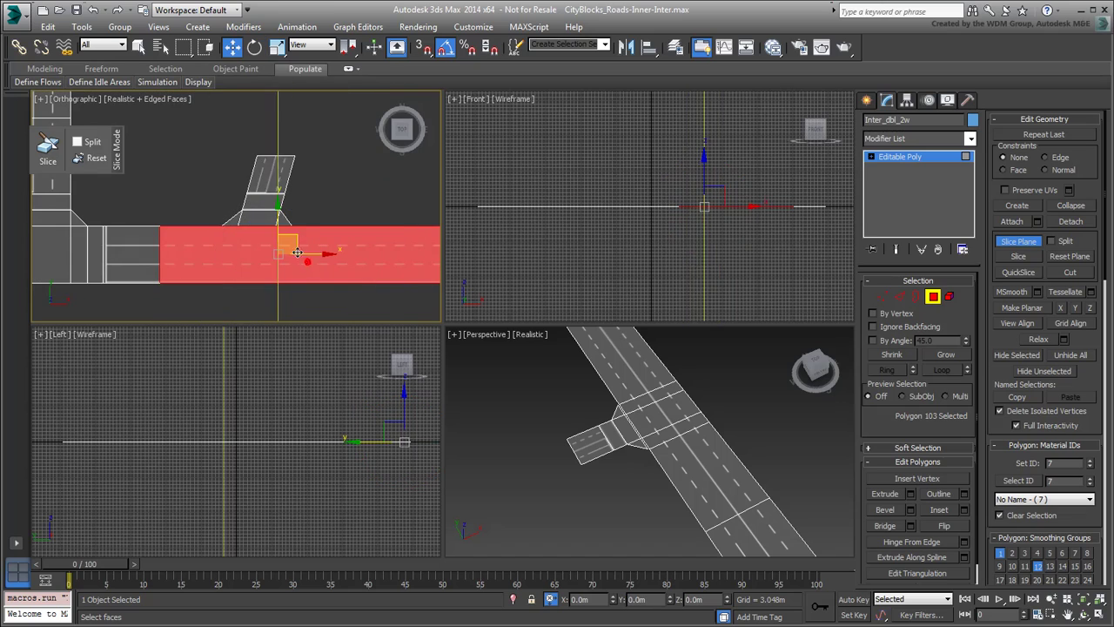
# Cut polygon 103 into five crosswise strips and exit slice plane mode.
pyautogui.moveTo(297, 253); pyautogui.dragTo(270, 259)
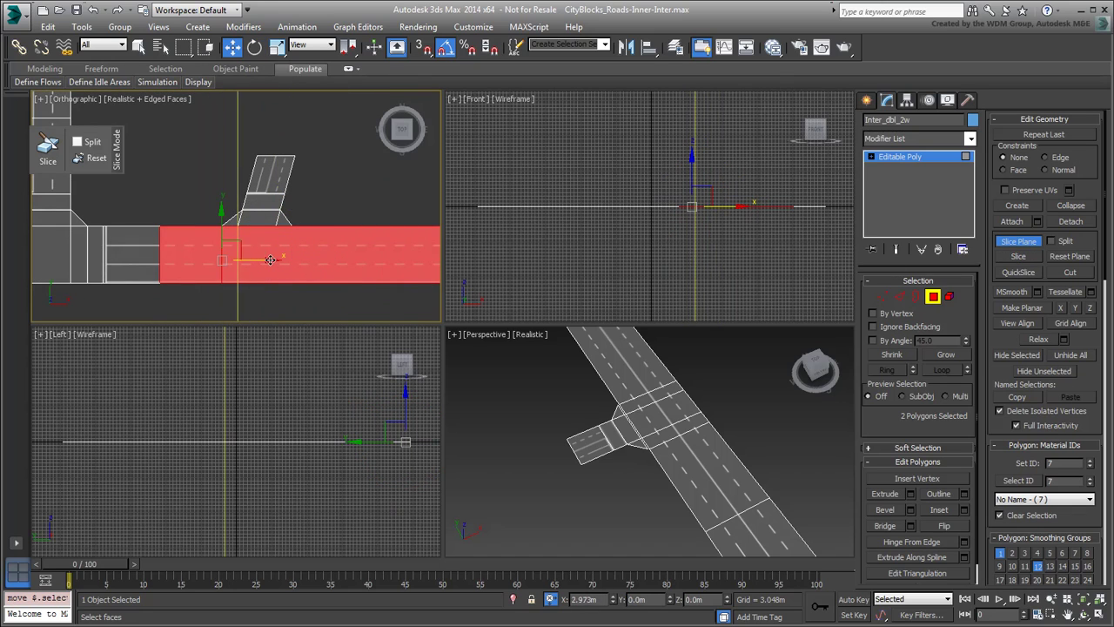
pyautogui.moveTo(252, 259); pyautogui.dragTo(290, 259)
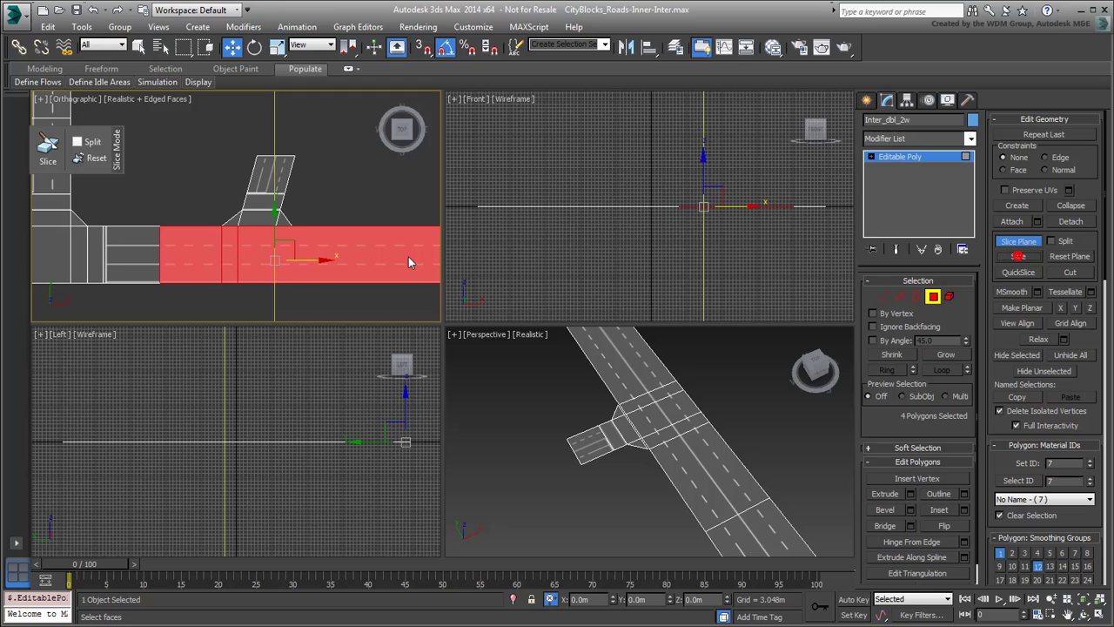
pyautogui.scroll(-3, 382, 230)
pyautogui.scroll(-3, 382, 230)
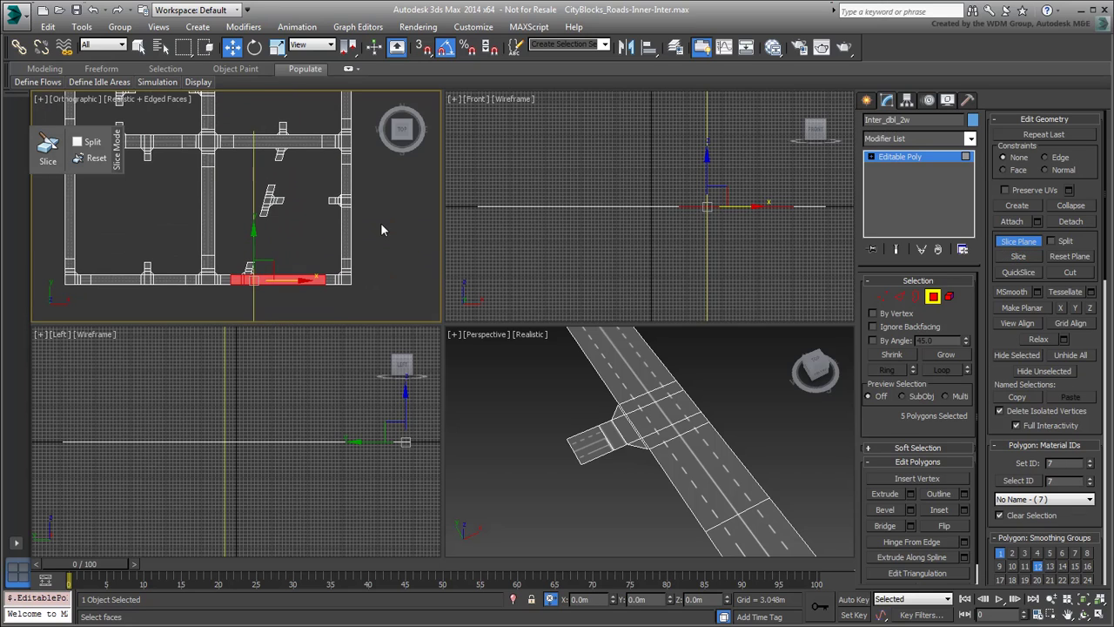
pyautogui.rightClick(760, 263)
pyautogui.scroll(3, 318, 238)
pyautogui.scroll(4, 317, 237)
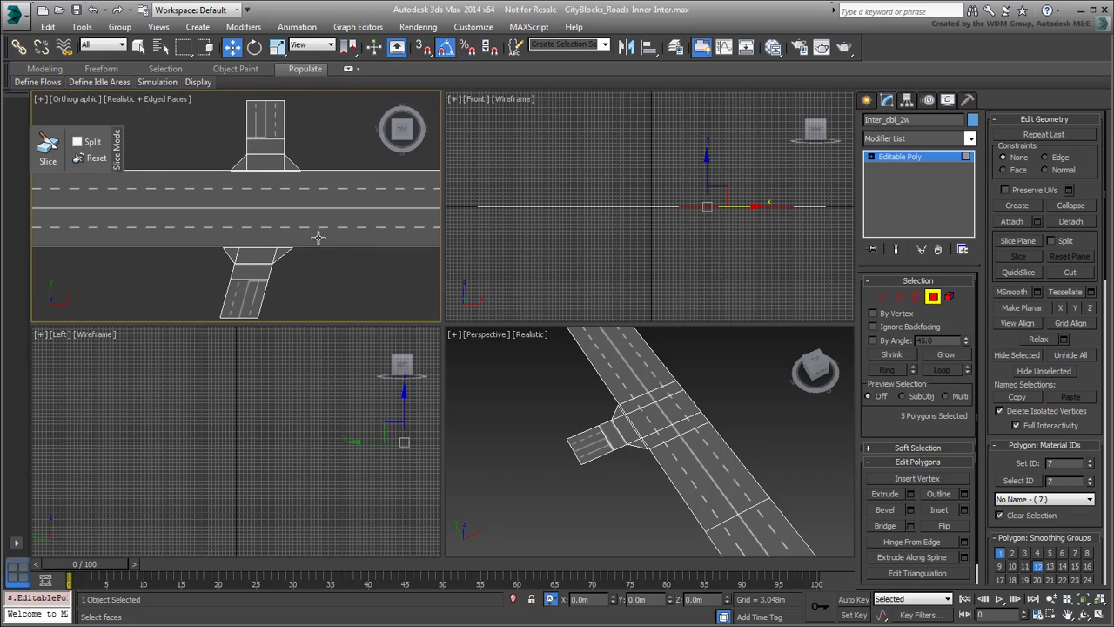
# Select the horizontal road polygon and maximize the viewport.
pyautogui.click(329, 224)
pyautogui.click(265, 159)
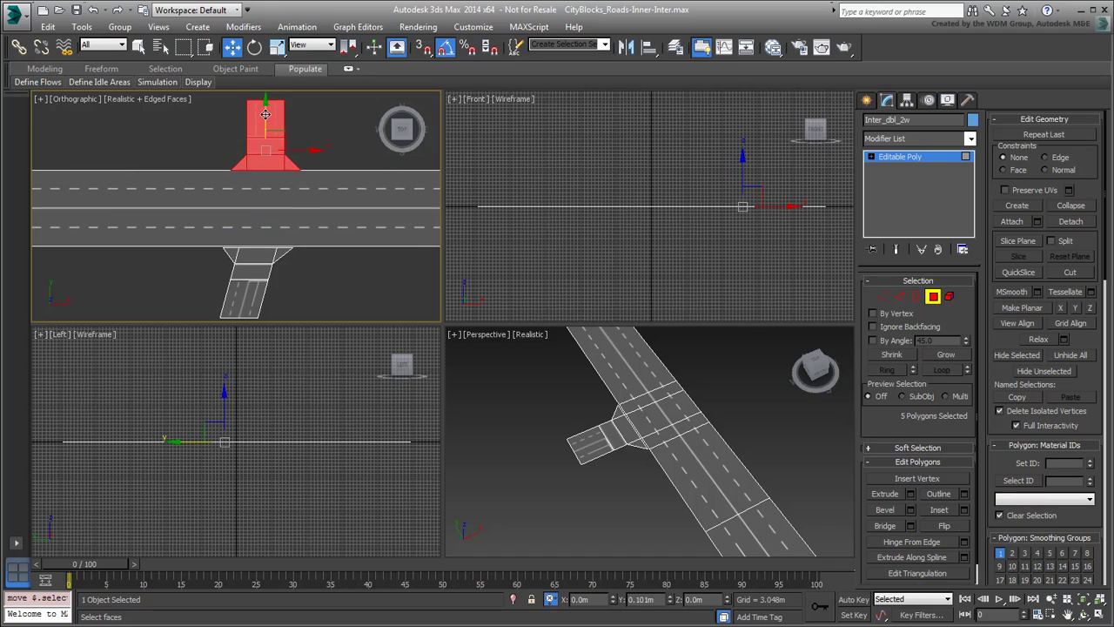
pyautogui.click(300, 202)
pyautogui.scroll(5, 323, 259)
pyautogui.scroll(-1, 340, 292)
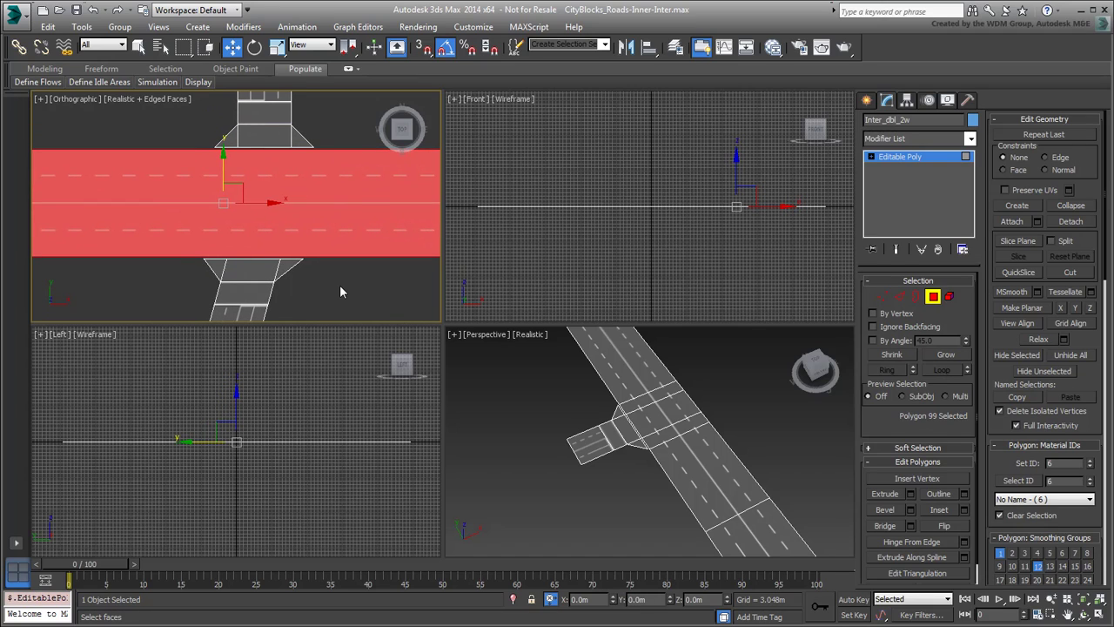
pyautogui.hotkey('alt', 'w')
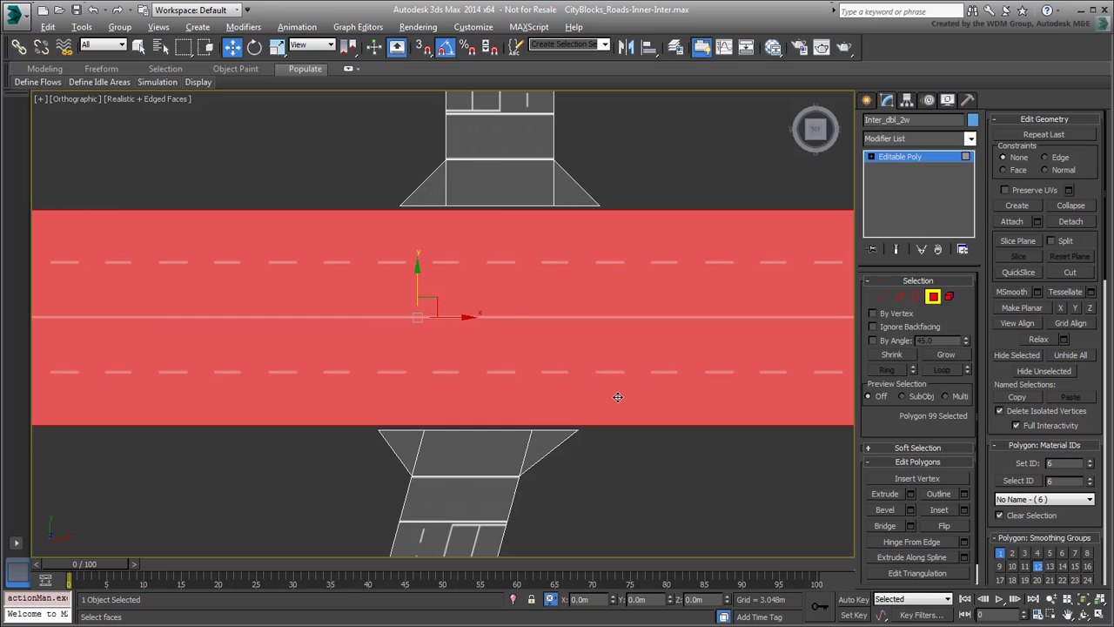
# QuickSlice four angled cuts across the road beside the slanted side street.
pyautogui.click(1019, 272)
pyautogui.click(376, 432)
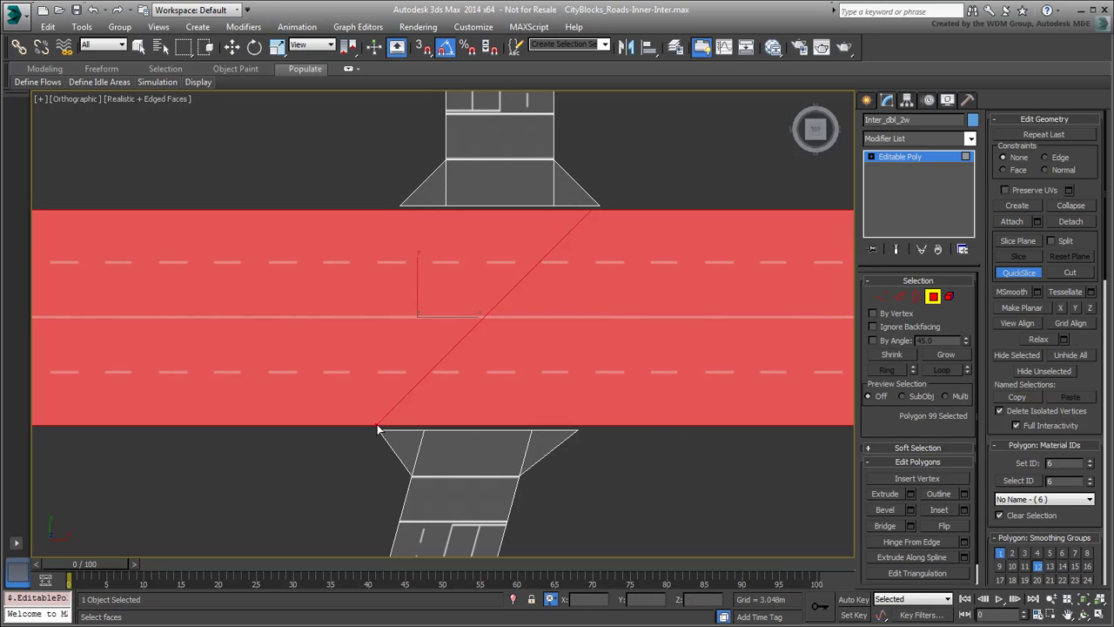
pyautogui.click(402, 186)
pyautogui.click(424, 430)
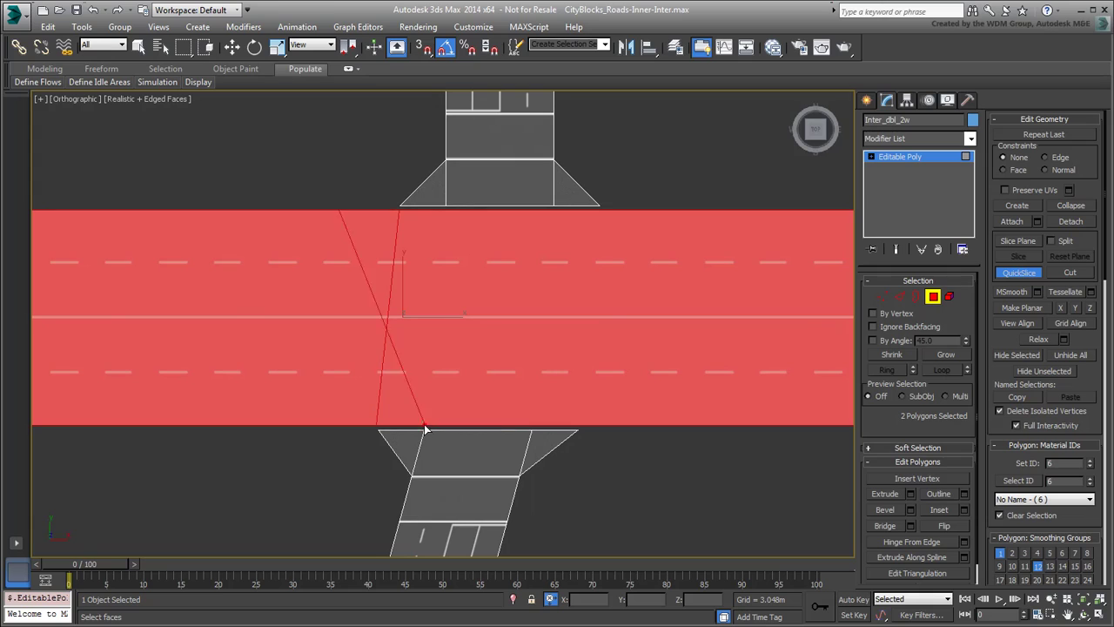
pyautogui.click(451, 186)
pyautogui.press('F2')
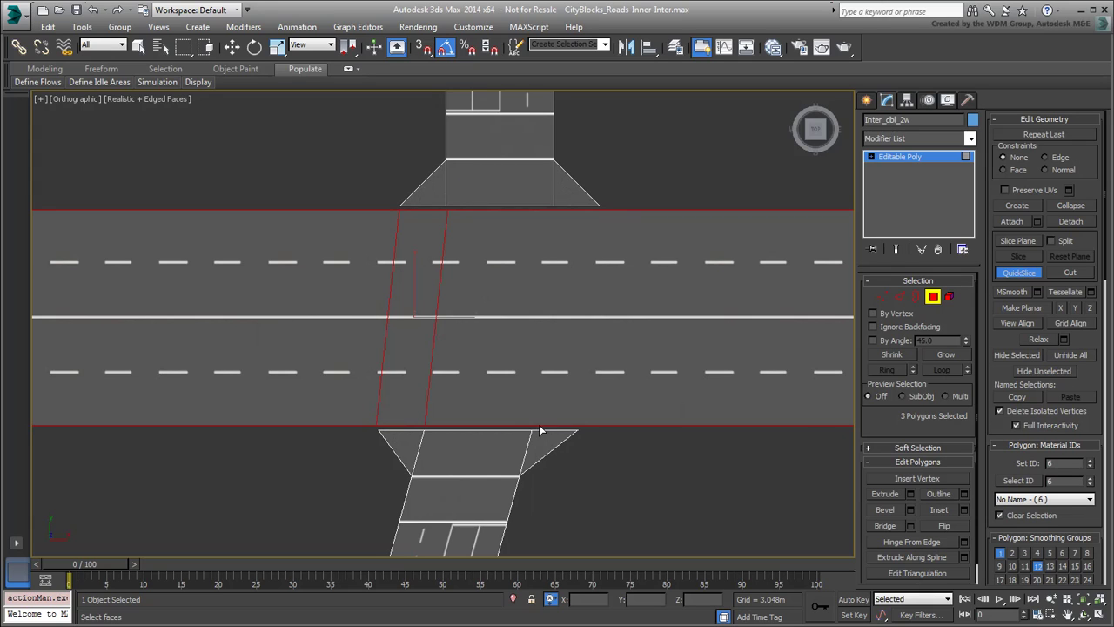
pyautogui.click(534, 429)
pyautogui.click(558, 202)
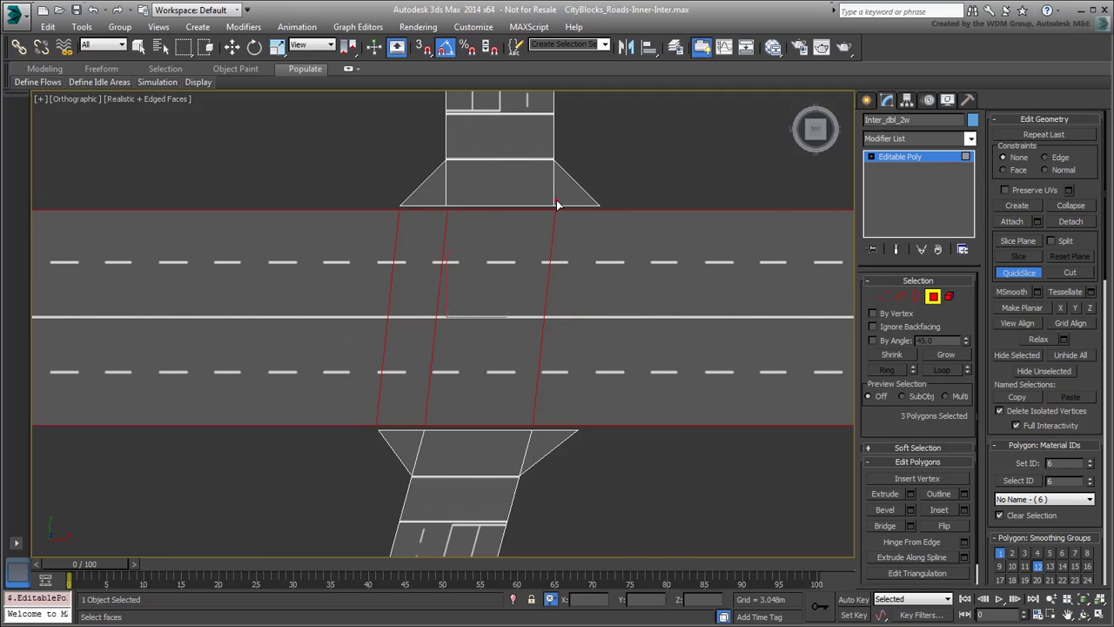
pyautogui.click(579, 429)
pyautogui.click(604, 188)
pyautogui.rightClick(653, 192)
pyautogui.scroll(-2, 609, 287)
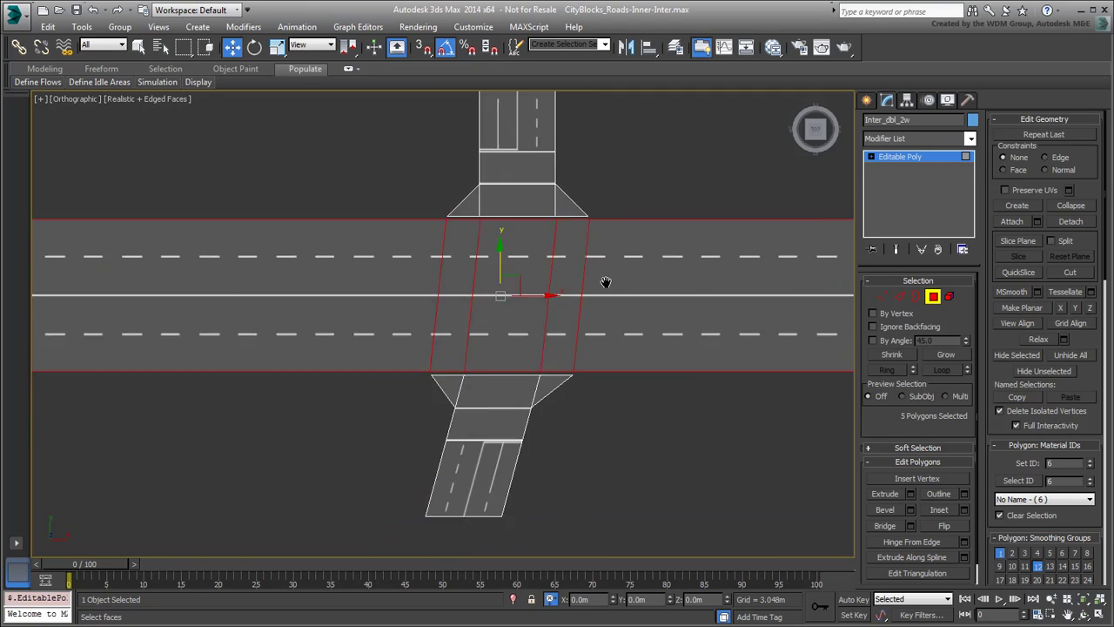
pyautogui.scroll(-3, 618, 339)
pyautogui.scroll(-2, 635, 388)
# Clear the selection, then pan and zoom onto a side-street T-junction's corners.
pyautogui.click(643, 398)
pyautogui.scroll(-1, 589, 365)
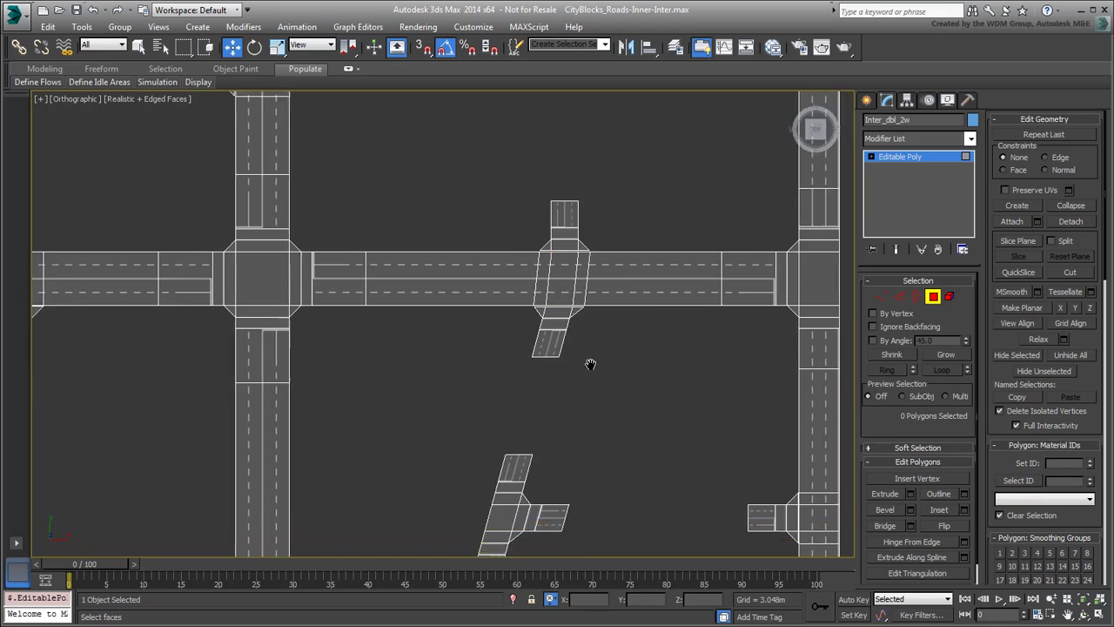
pyautogui.scroll(-3, 558, 396)
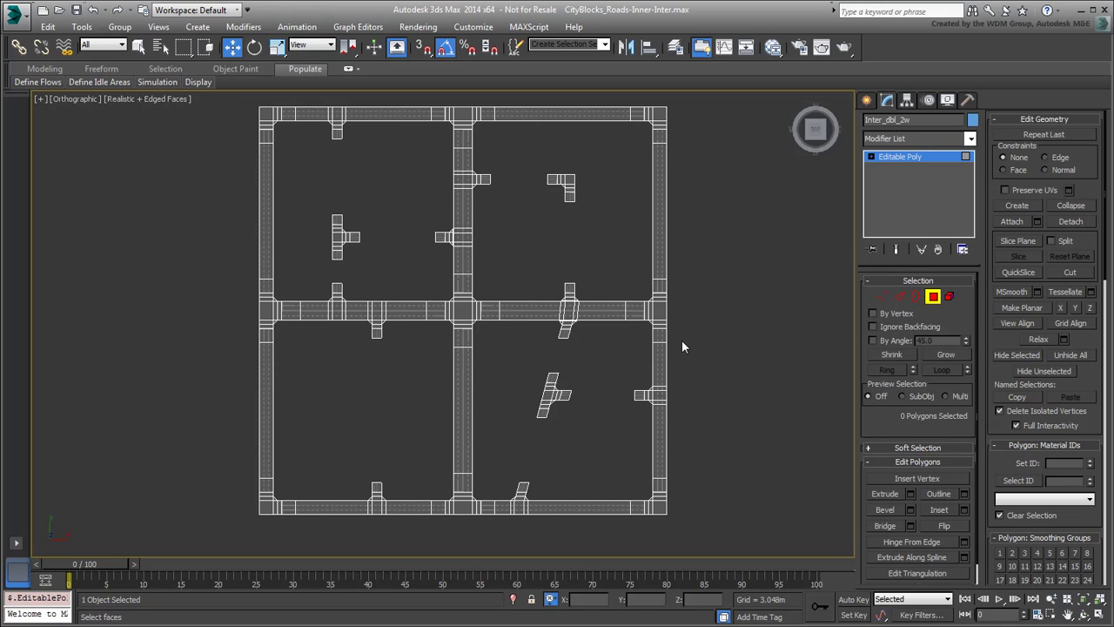
pyautogui.moveTo(694, 338); pyautogui.dragTo(680, 353, button='middle')
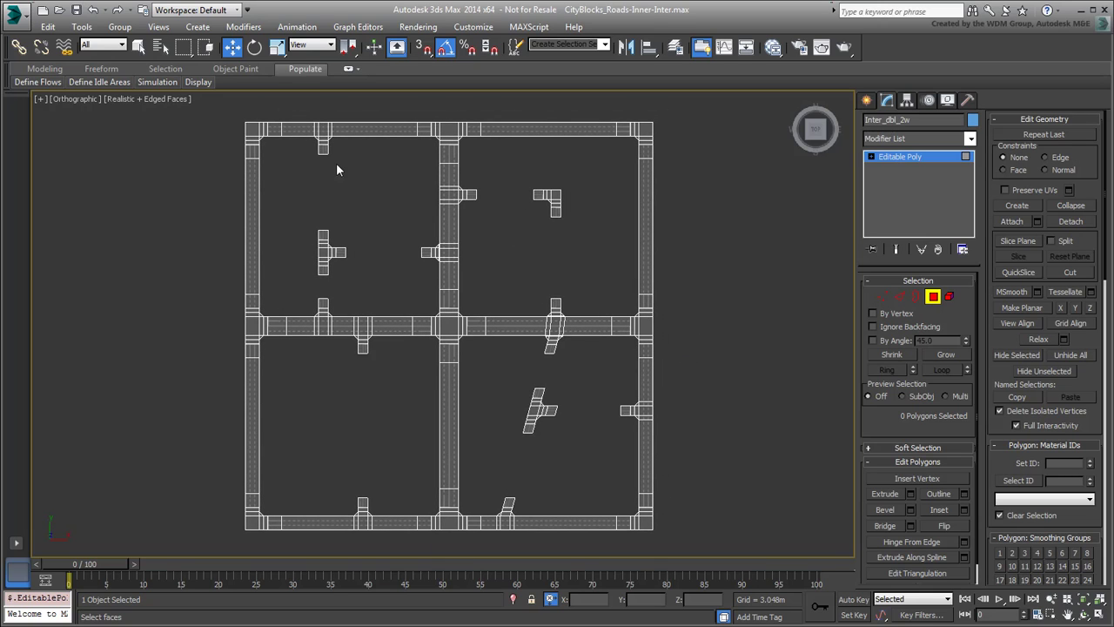
pyautogui.moveTo(306, 131); pyautogui.dragTo(341, 259, button='middle')
pyautogui.scroll(5, 348, 252)
pyautogui.scroll(2, 430, 243)
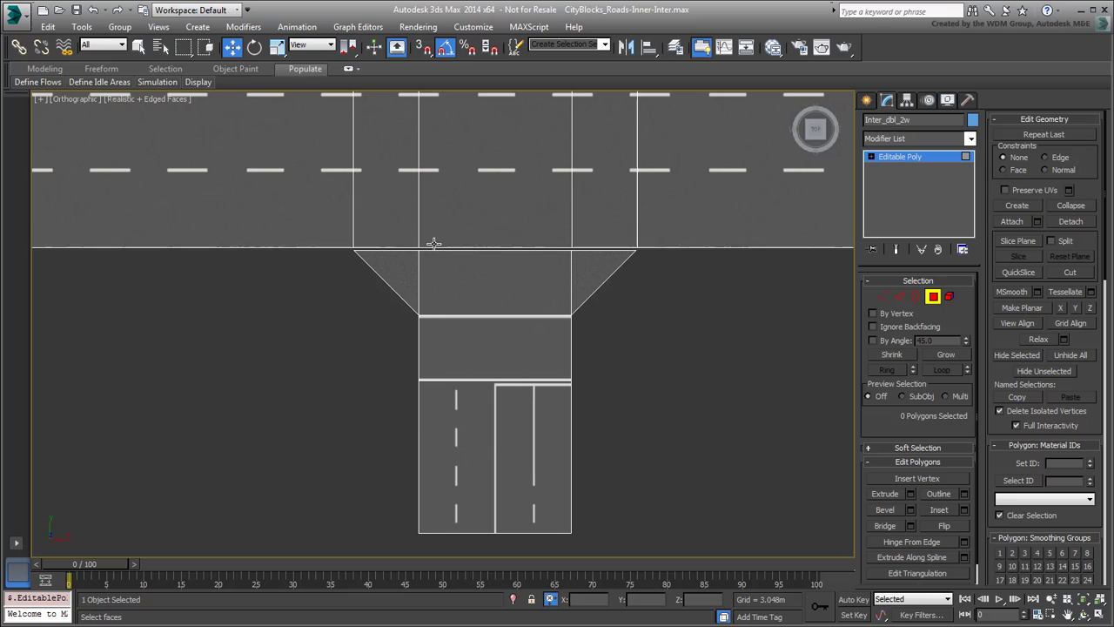
pyautogui.scroll(2, 455, 251)
pyautogui.scroll(2, 455, 252)
pyautogui.moveTo(428, 336); pyautogui.dragTo(410, 386, button='middle')
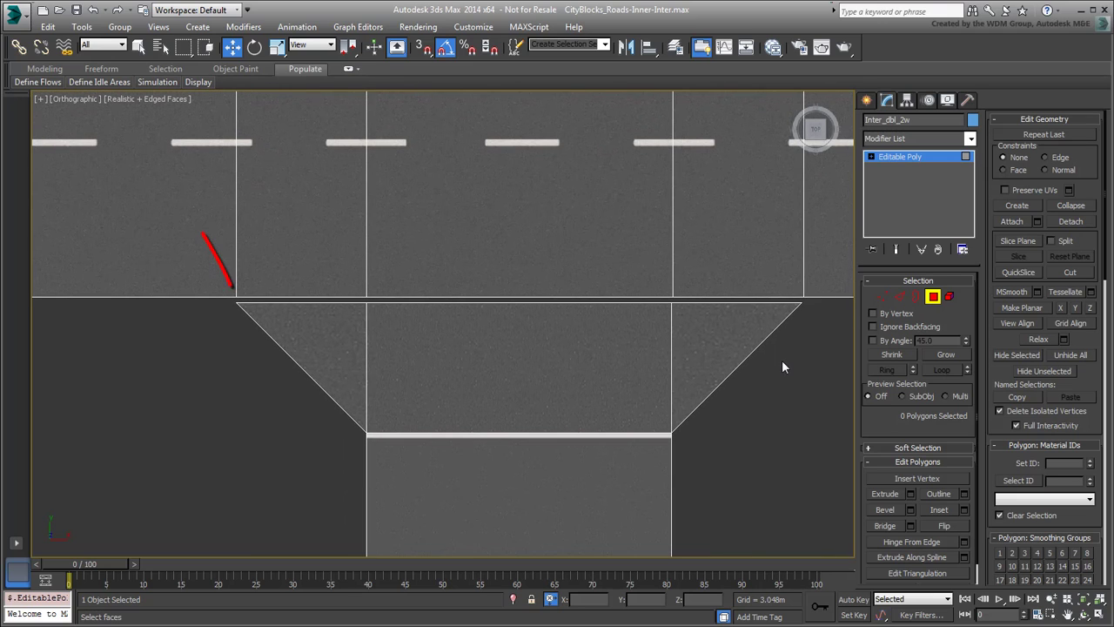
# In vertex mode, Target Weld the first junction's four stub corners onto the road vertices.
pyautogui.click(882, 297)
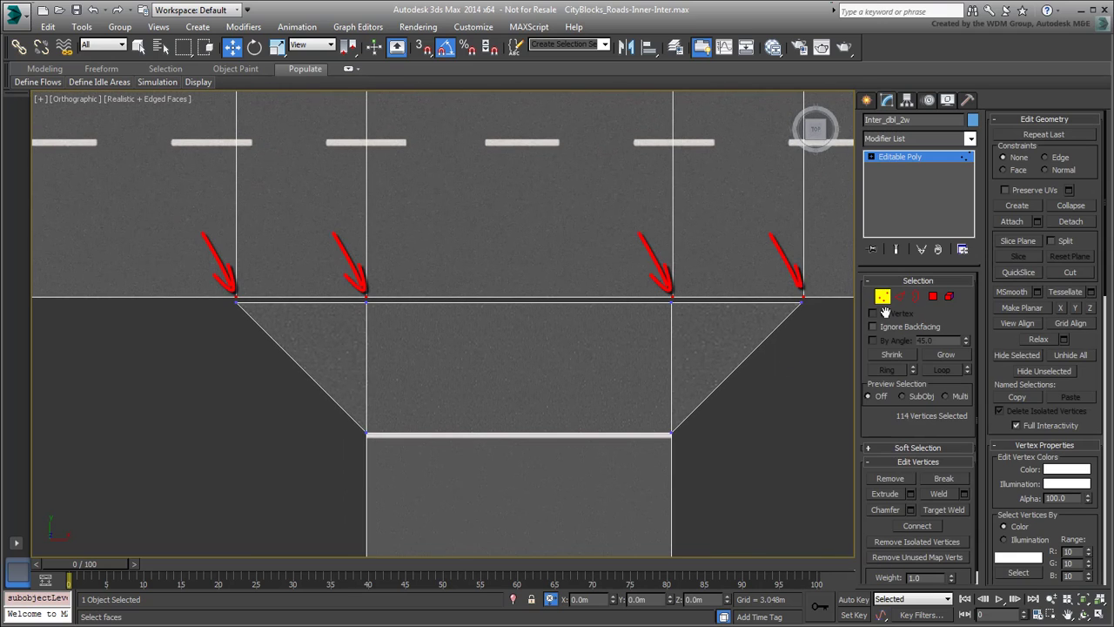
pyautogui.click(948, 509)
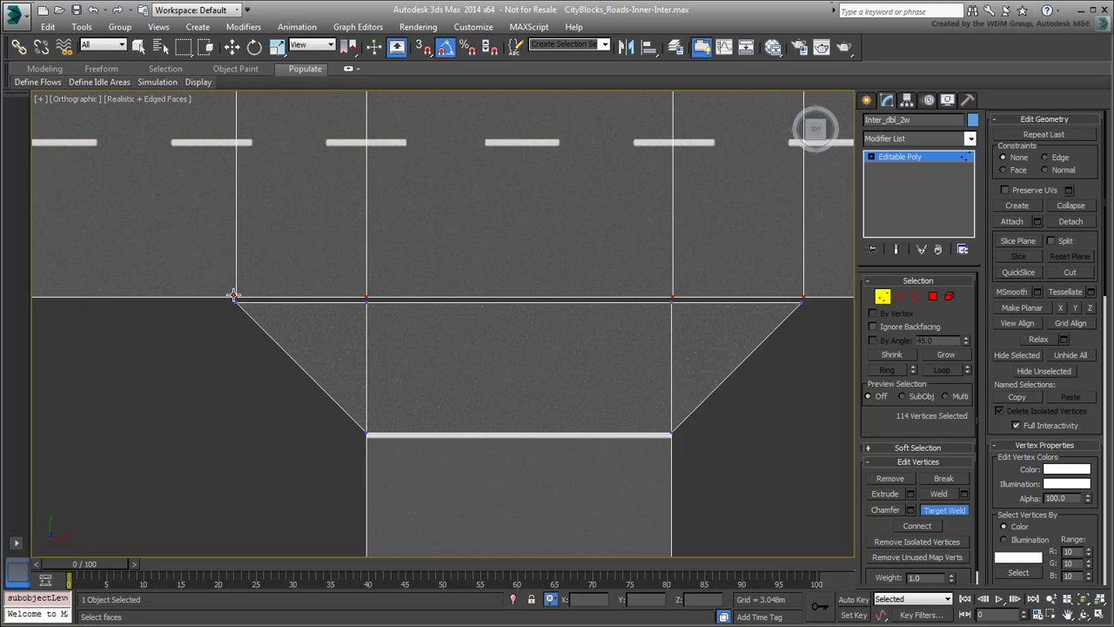
pyautogui.click(234, 295)
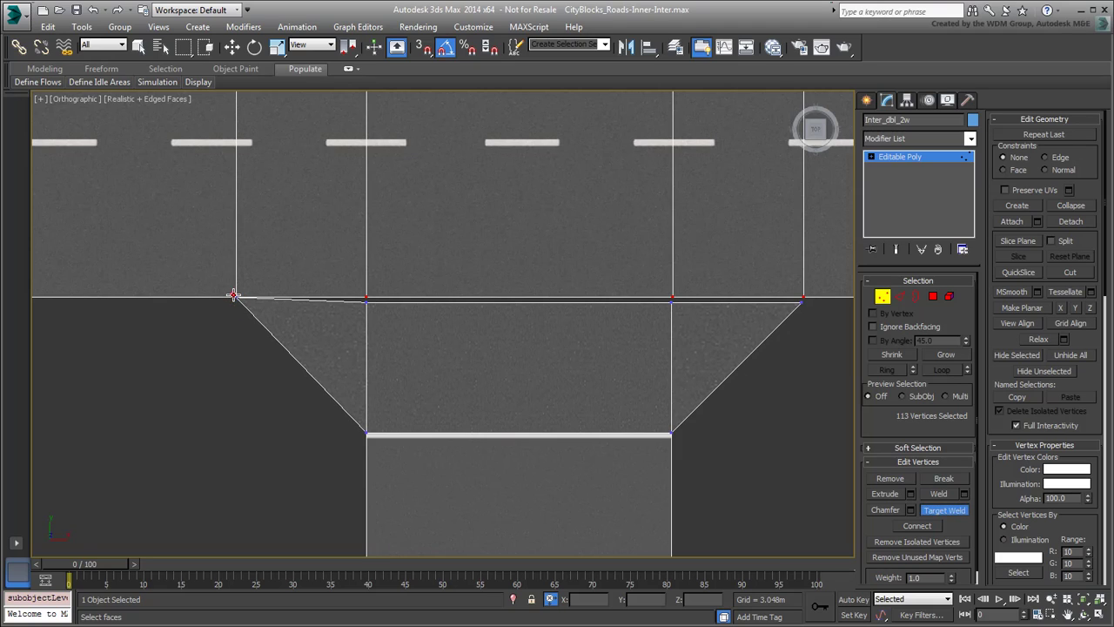
pyautogui.click(365, 300)
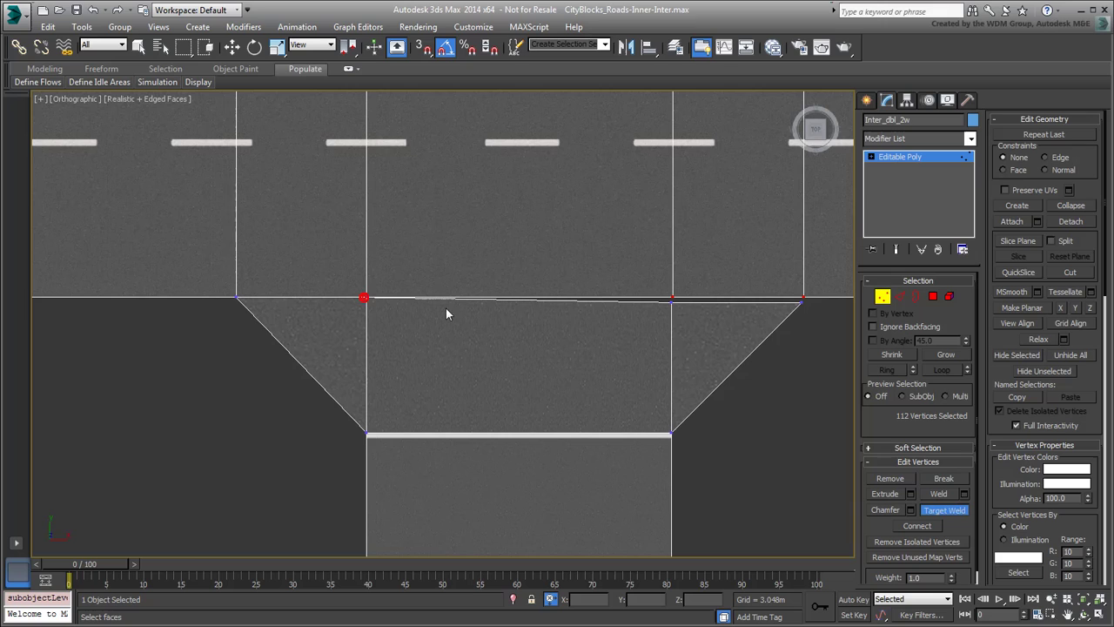
pyautogui.click(673, 296)
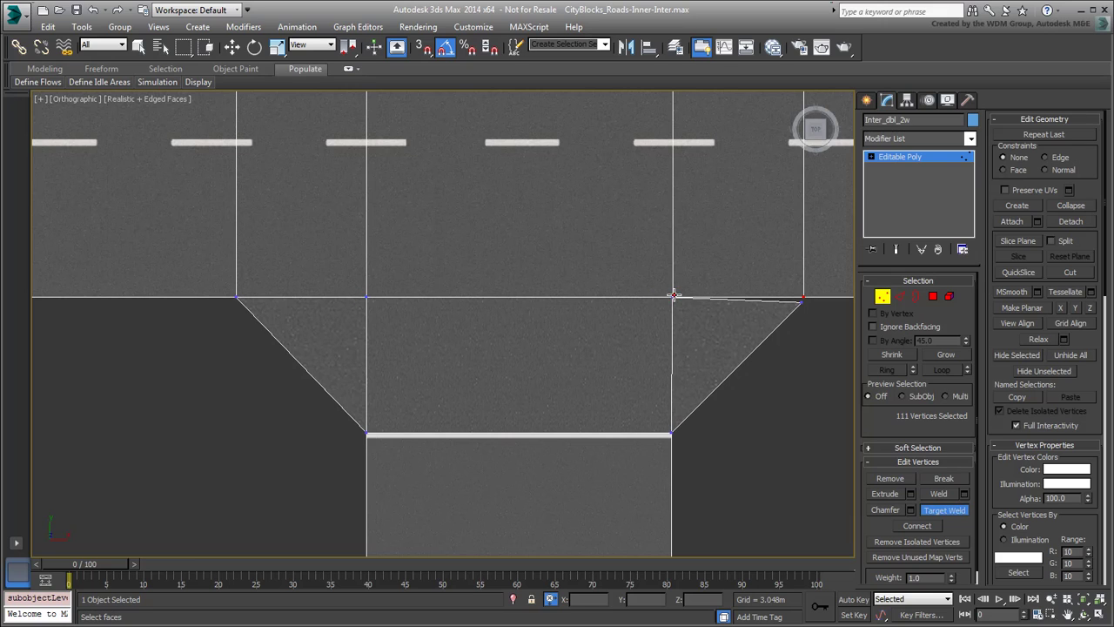
pyautogui.click(802, 301)
pyautogui.scroll(-4, 597, 423)
pyautogui.scroll(-3, 547, 397)
pyautogui.scroll(5, 477, 424)
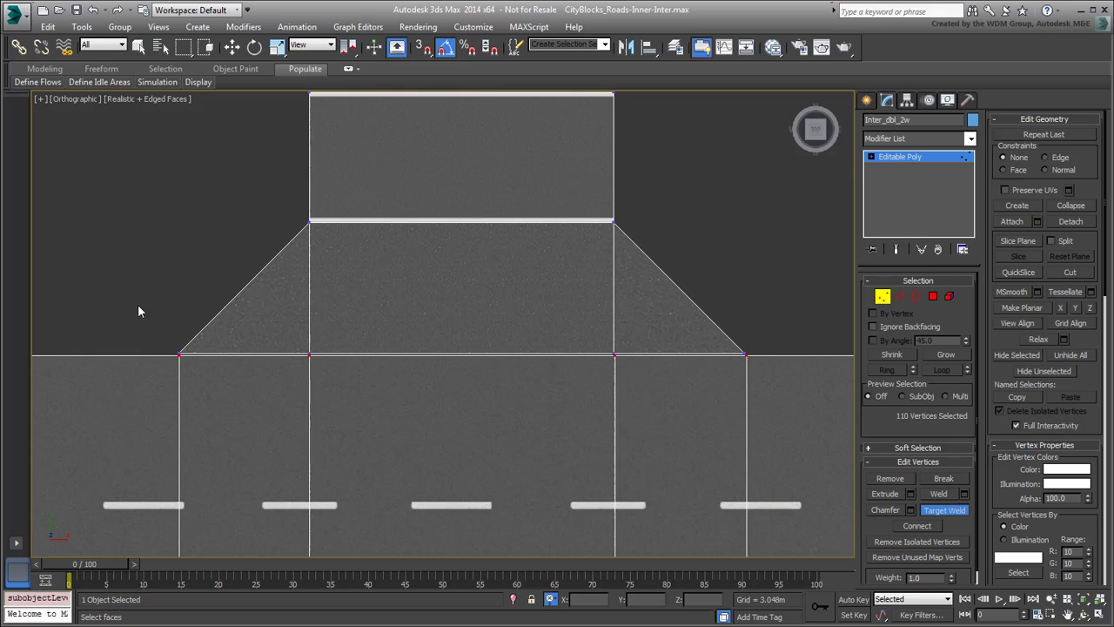
# Target Weld the next junction's four corner vertices onto the road edge.
pyautogui.click(179, 354)
pyautogui.click(310, 354)
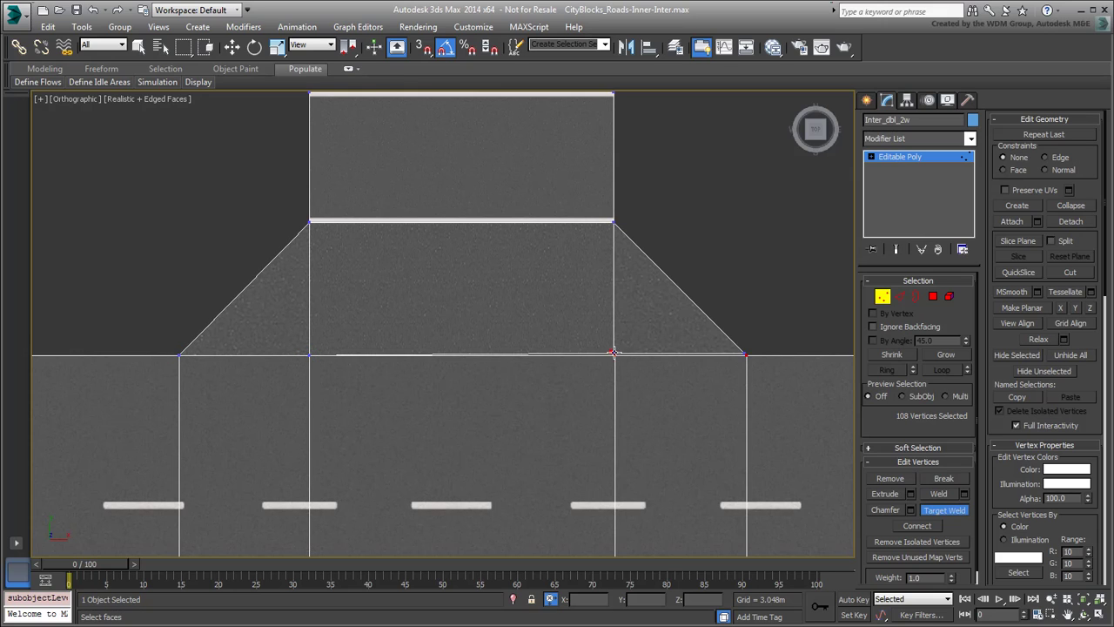
pyautogui.click(615, 354)
pyautogui.click(746, 355)
# Weld the upper and lower stub corners and the triangle's top corner onto road vertices.
pyautogui.scroll(-5, 437, 446)
pyautogui.scroll(5, 437, 446)
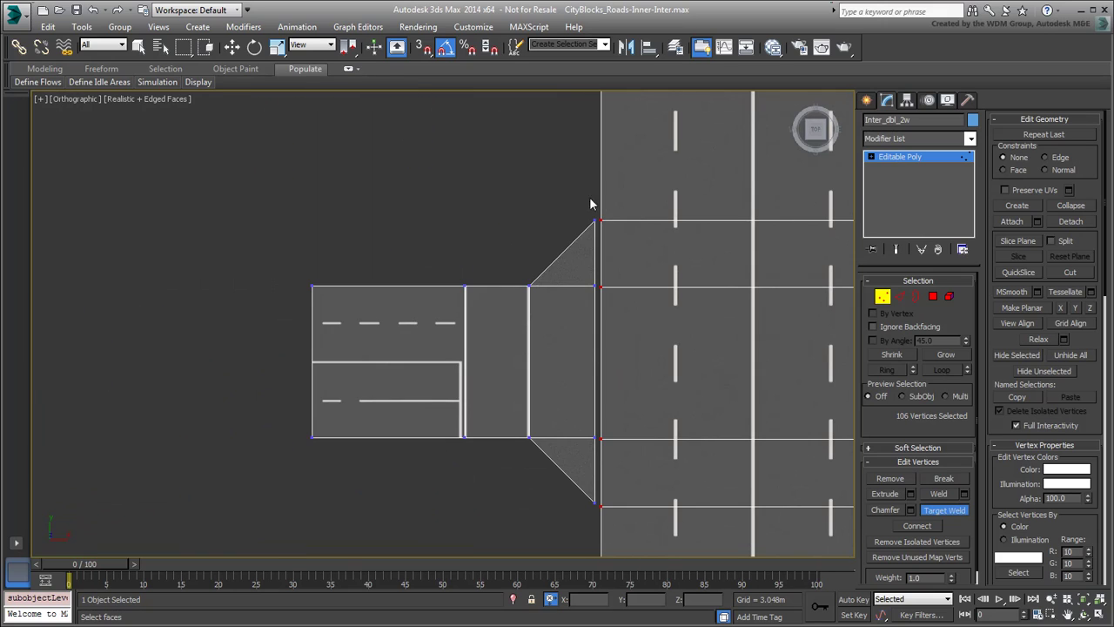
pyautogui.click(596, 222)
pyautogui.click(595, 287)
pyautogui.click(592, 503)
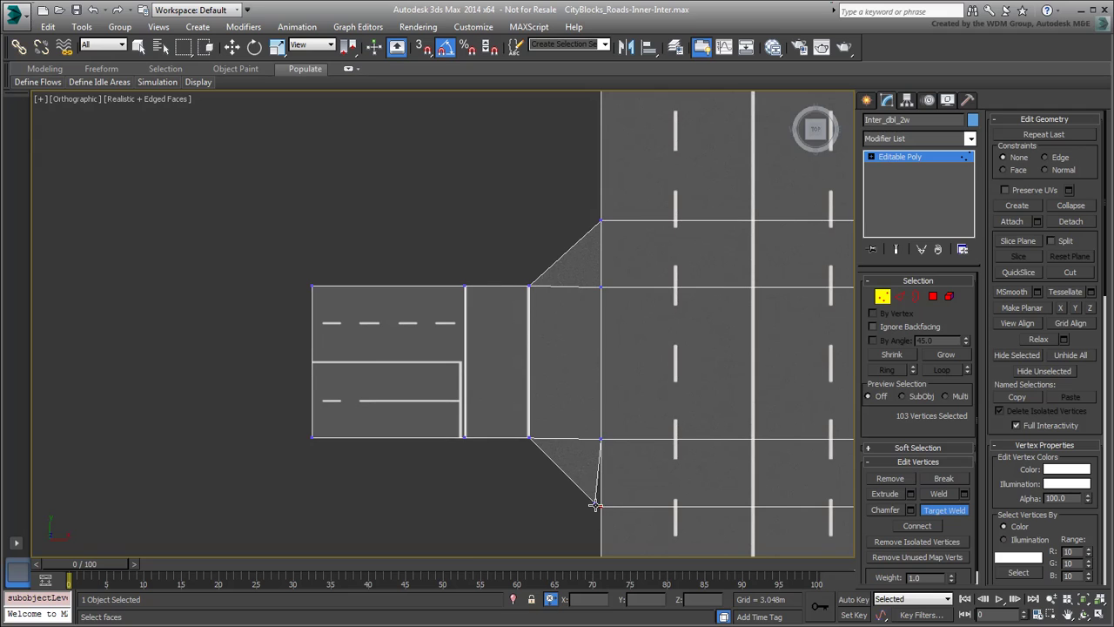
pyautogui.scroll(-5, 426, 393)
pyautogui.scroll(5, 465, 218)
pyautogui.click(464, 217)
pyautogui.click(464, 220)
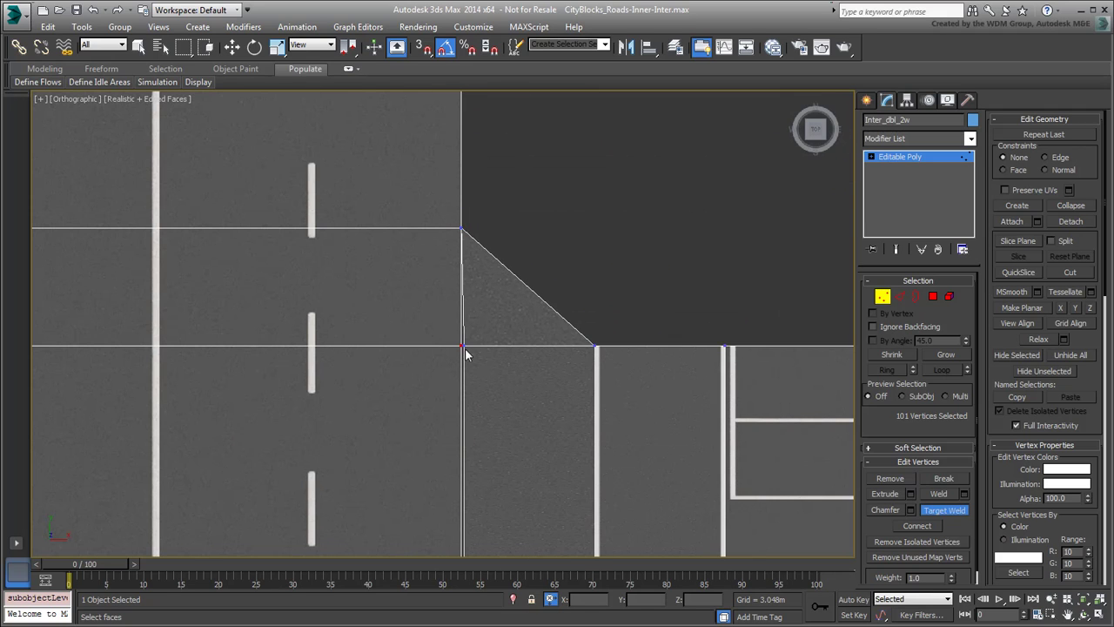
pyautogui.click(465, 343)
pyautogui.scroll(-3, 522, 442)
# At the next intersection, weld the triangle and trapezoid corners onto the road edge.
pyautogui.moveTo(517, 523)
pyautogui.mouseDown(button='middle')
pyautogui.moveTo(529, 381)
pyautogui.moveTo(479, 390)
pyautogui.mouseUp(button='middle')
pyautogui.scroll(-5, 515, 485)
pyautogui.scroll(8, 567, 490)
pyautogui.click(237, 383)
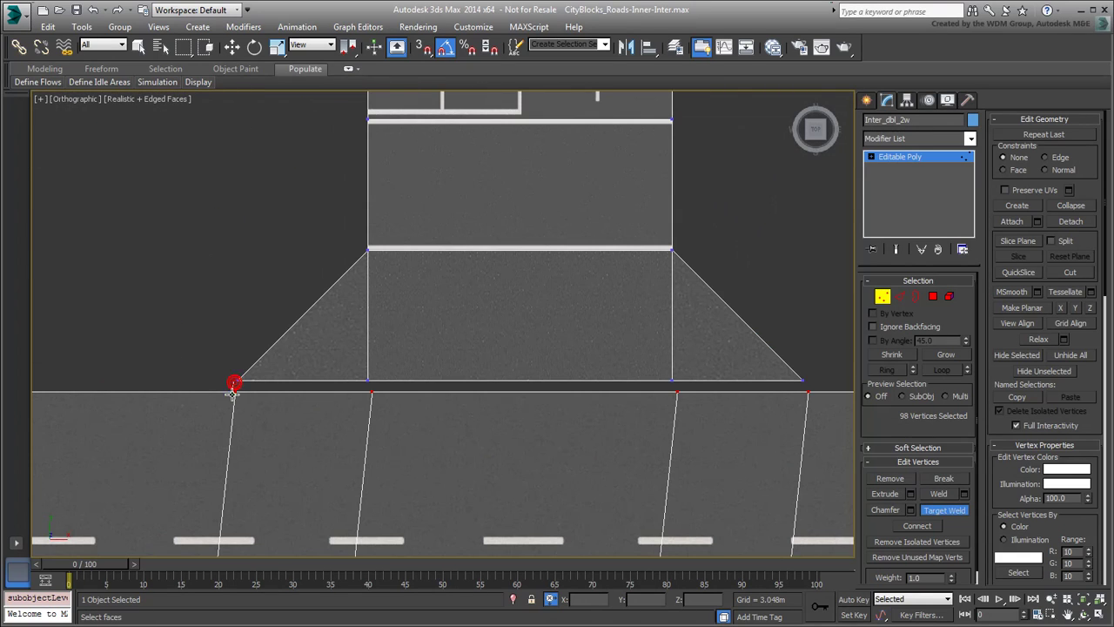
pyautogui.click(370, 381)
pyautogui.click(671, 383)
pyautogui.click(801, 381)
pyautogui.scroll(-5, 567, 428)
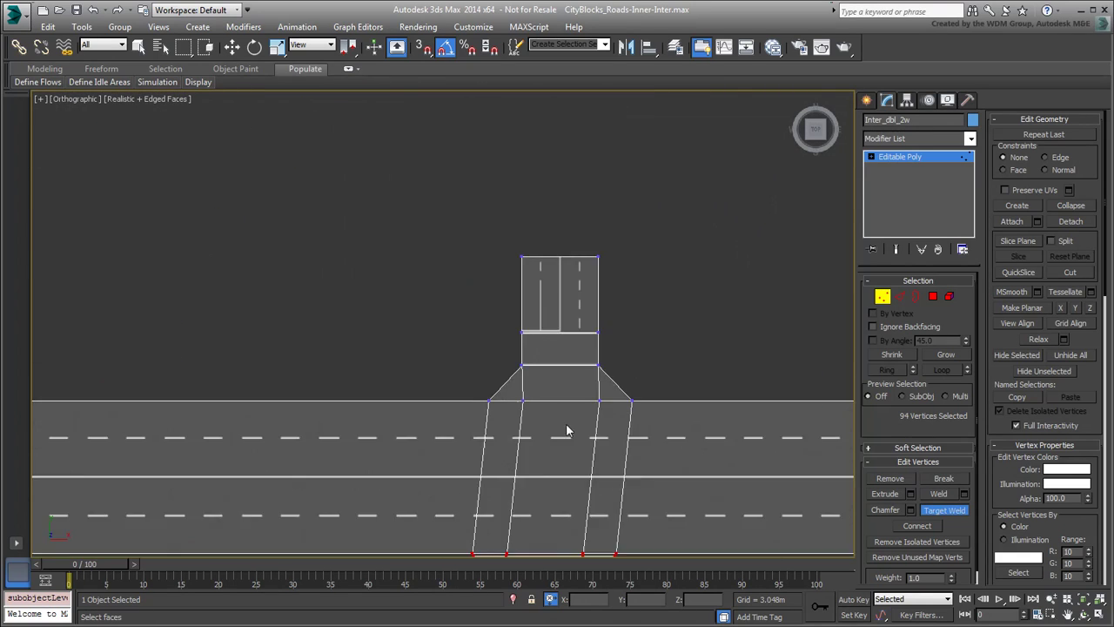
pyautogui.scroll(5, 468, 268)
# Merge two more triangle vertices into their road vertices.
pyautogui.click(470, 265)
pyautogui.click(467, 251)
pyautogui.scroll(-5, 601, 258)
pyautogui.scroll(5, 485, 324)
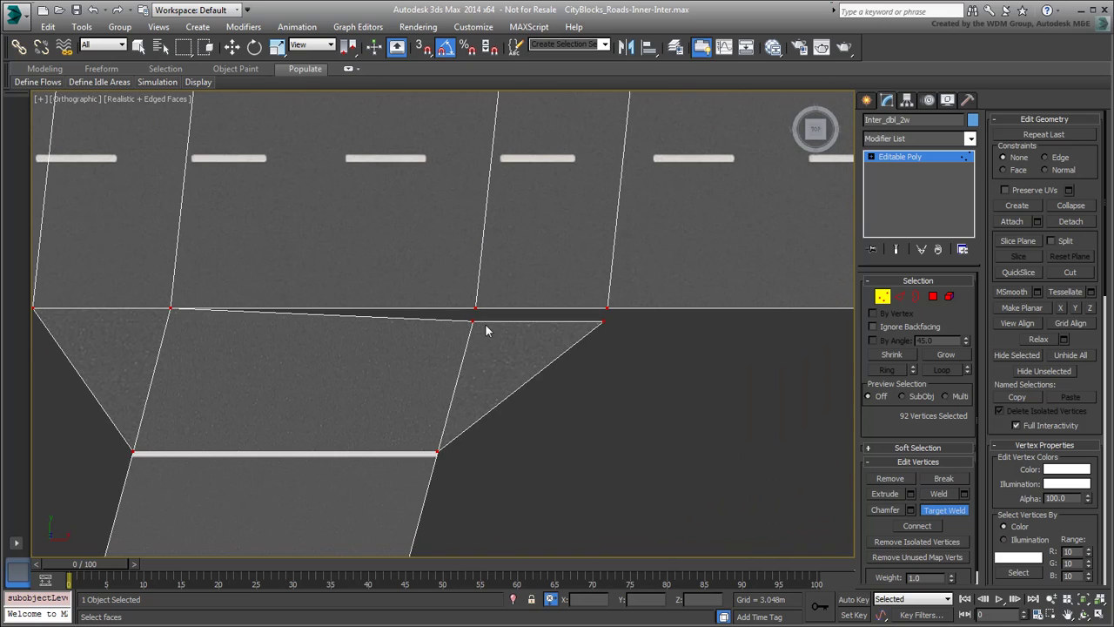
pyautogui.click(602, 323)
pyautogui.click(607, 308)
pyautogui.scroll(-5, 498, 354)
pyautogui.scroll(5, 572, 418)
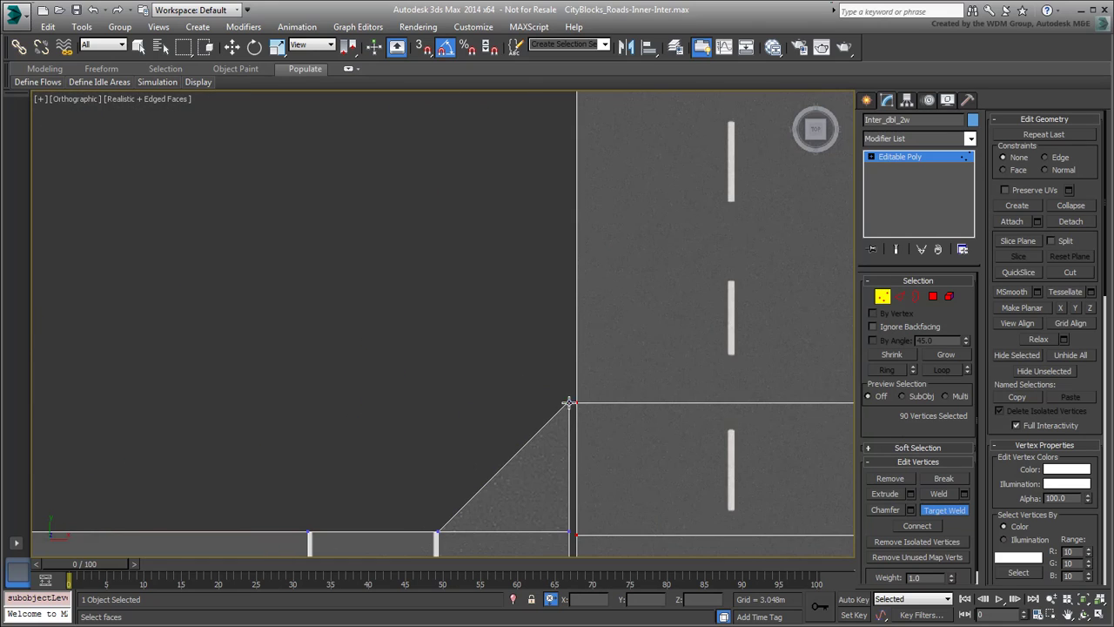
# Weld another junction's upper, lower and left corner vertices onto the road edge.
pyautogui.moveTo(448, 364)
pyautogui.mouseDown(button='middle')
pyautogui.moveTo(425, 349)
pyautogui.moveTo(424, 223)
pyautogui.mouseUp(button='middle')
pyautogui.click(546, 262)
pyautogui.click(551, 133)
pyautogui.scroll(5, 566, 392)
pyautogui.click(579, 336)
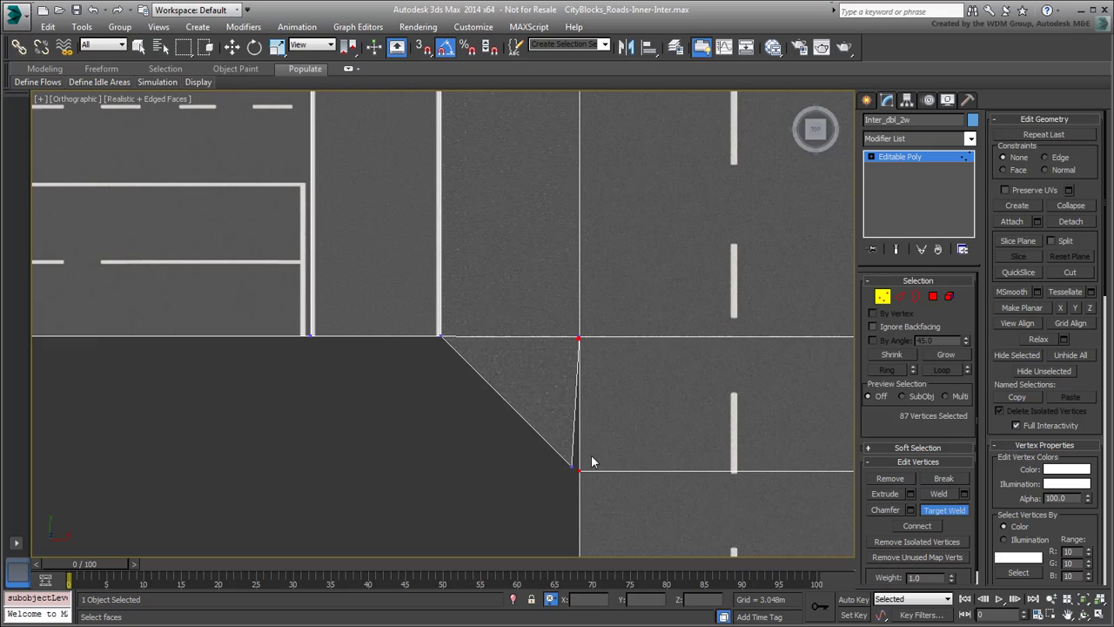
pyautogui.click(580, 472)
pyautogui.scroll(-5, 396, 440)
pyautogui.scroll(5, 517, 259)
pyautogui.click(323, 393)
pyautogui.click(326, 393)
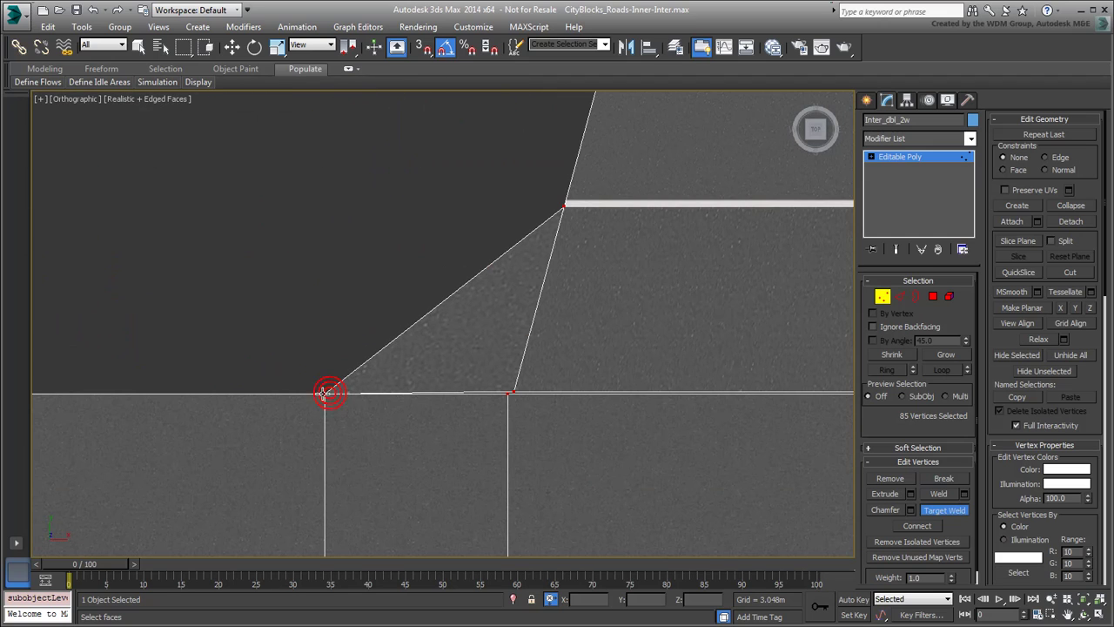
pyautogui.click(508, 393)
# Weld the right and left corners of the following junctions, panning between them.
pyautogui.moveTo(638, 398); pyautogui.dragTo(244, 395, button='middle')
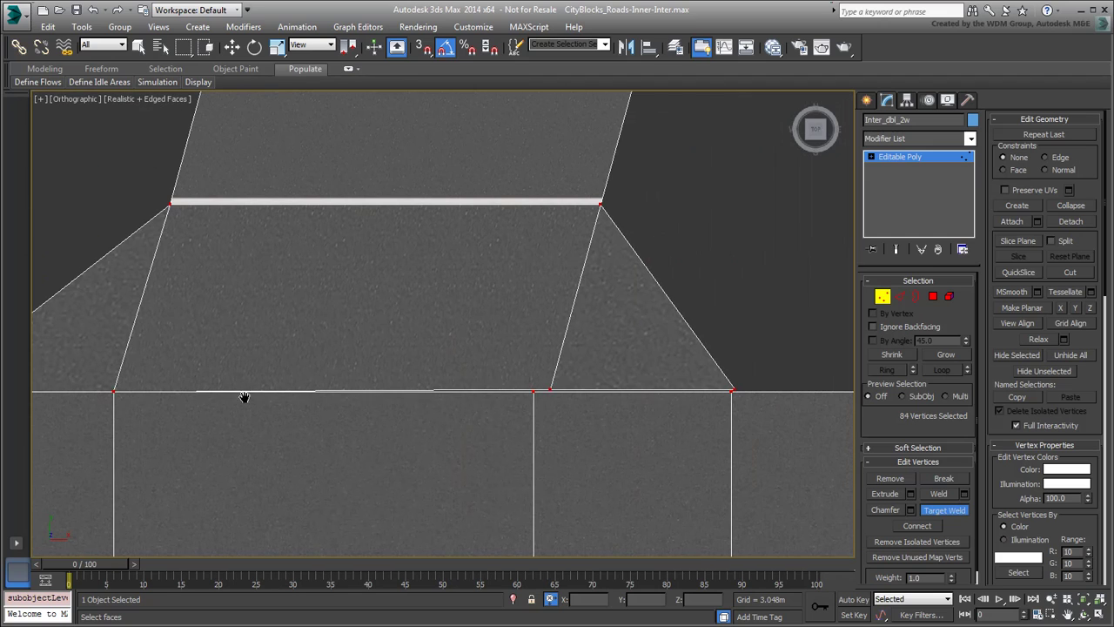
pyautogui.click(734, 389)
pyautogui.scroll(-5, 368, 393)
pyautogui.scroll(3, 256, 378)
pyautogui.scroll(3, 186, 353)
pyautogui.click(182, 357)
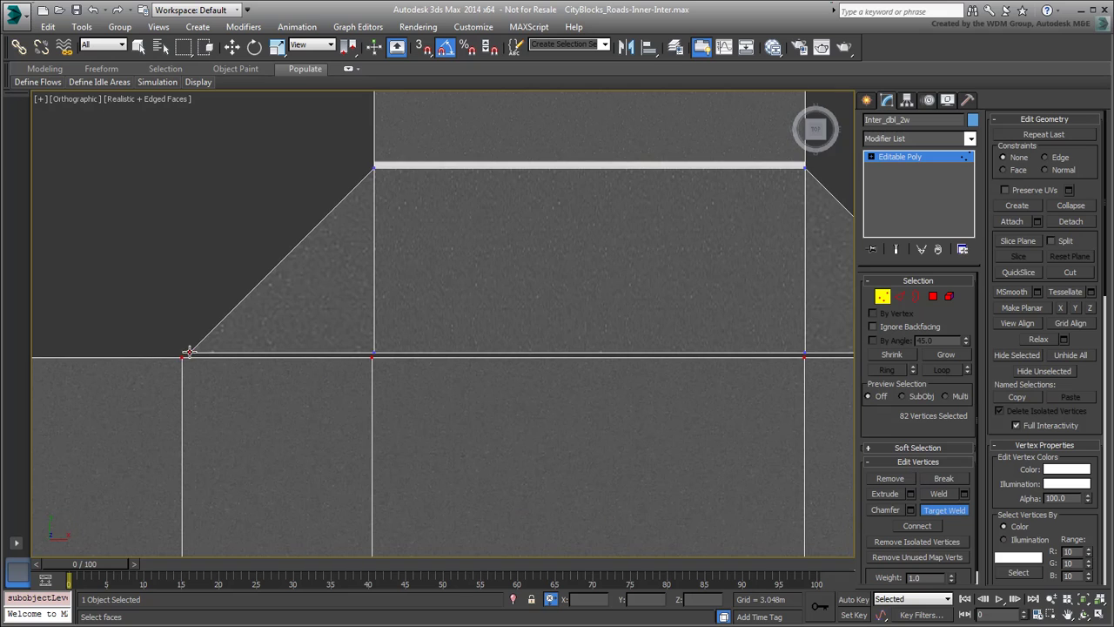
pyautogui.click(373, 355)
pyautogui.moveTo(805, 349); pyautogui.dragTo(490, 386, button='middle')
pyautogui.click(676, 390)
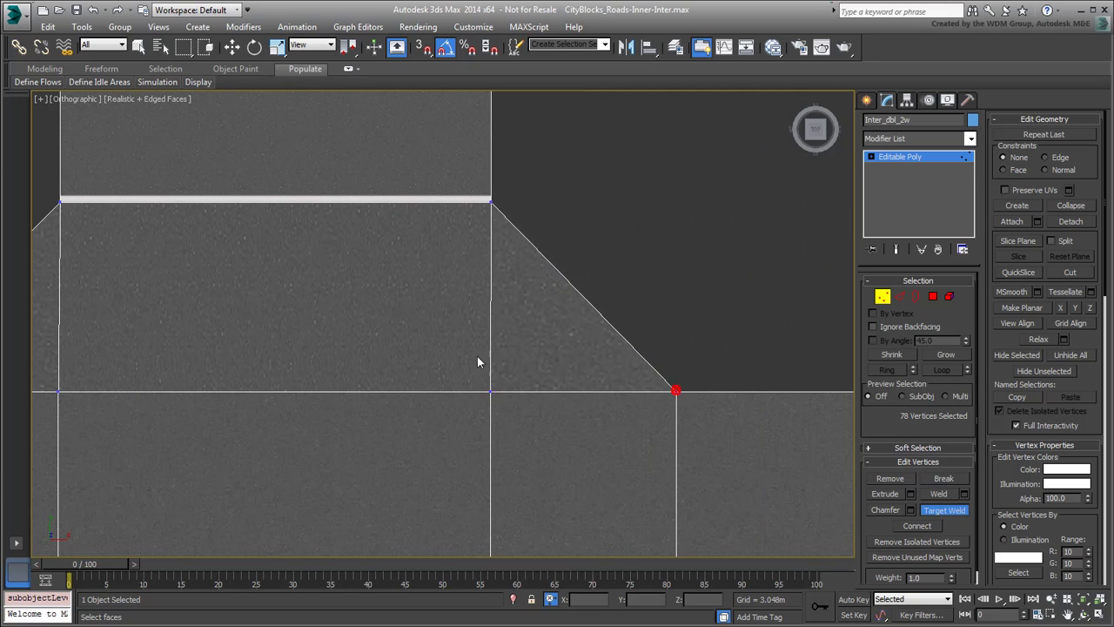
pyautogui.click(490, 392)
# Weld the last three junction vertices along the road edge.
pyautogui.scroll(-5, 455, 299)
pyautogui.scroll(3, 321, 244)
pyautogui.scroll(3, 219, 318)
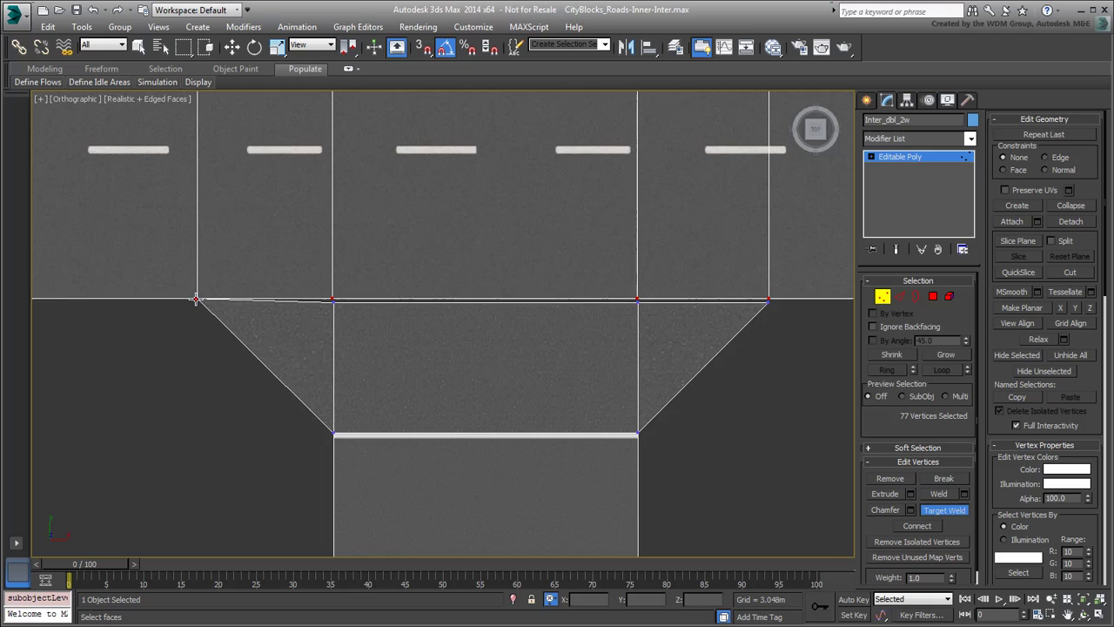
pyautogui.click(332, 300)
pyautogui.click(636, 299)
pyautogui.click(767, 300)
pyautogui.scroll(-5, 452, 384)
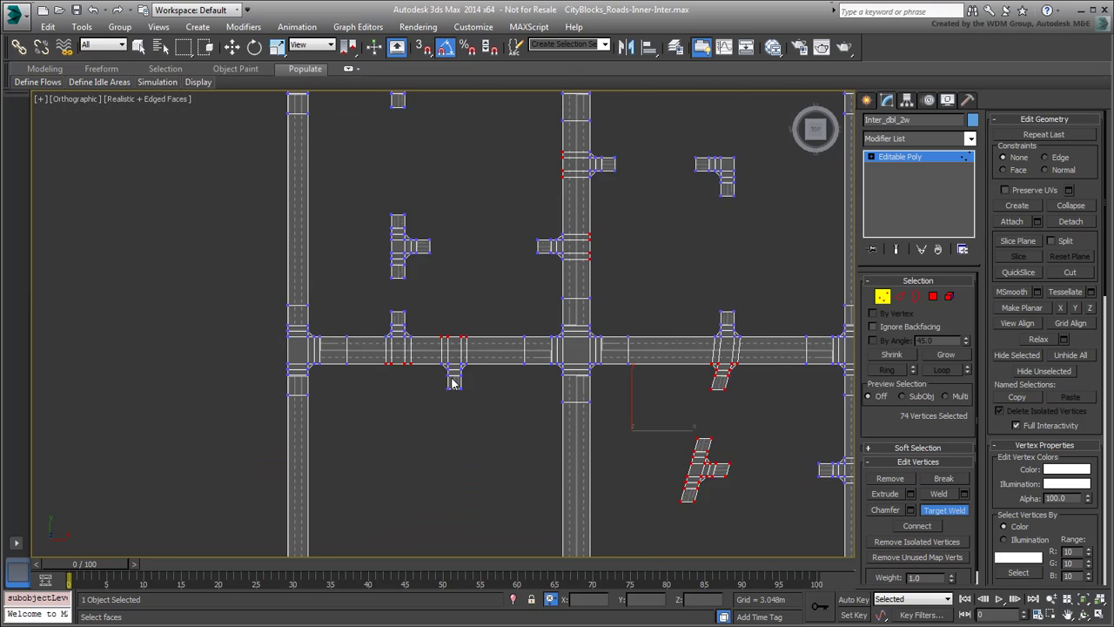
# Leave Target Weld, deselect all vertices and switch to Polygon mode.
pyautogui.scroll(-2, 452, 384)
pyautogui.press('w')
pyautogui.moveTo(702, 336)
pyautogui.mouseDown(button='middle')
pyautogui.moveTo(662, 325)
pyautogui.moveTo(683, 342)
pyautogui.mouseUp(button='middle')
pyautogui.click(671, 329)
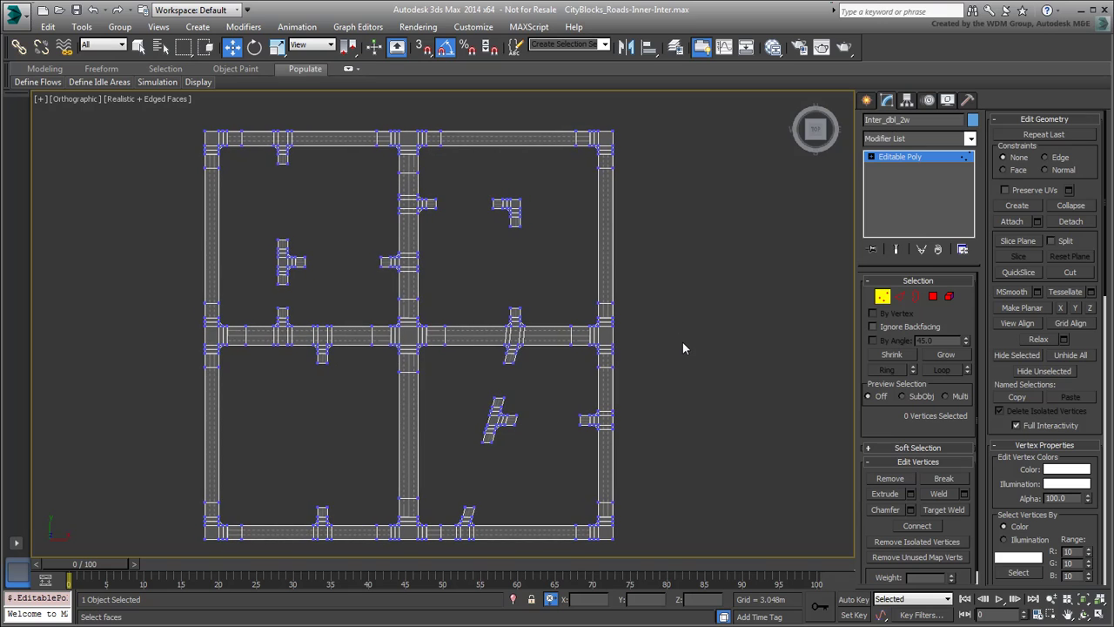
pyautogui.click(932, 297)
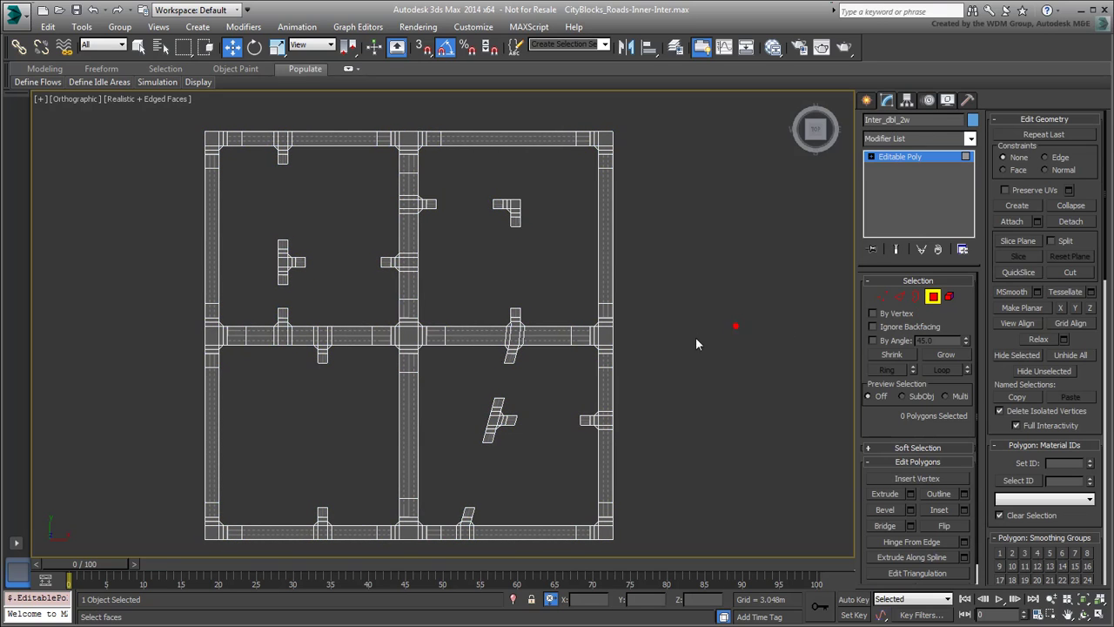
# Check that the road stub polygons carry material ID 3, then clear the selection.
pyautogui.scroll(4, 265, 329)
pyautogui.scroll(1, 278, 338)
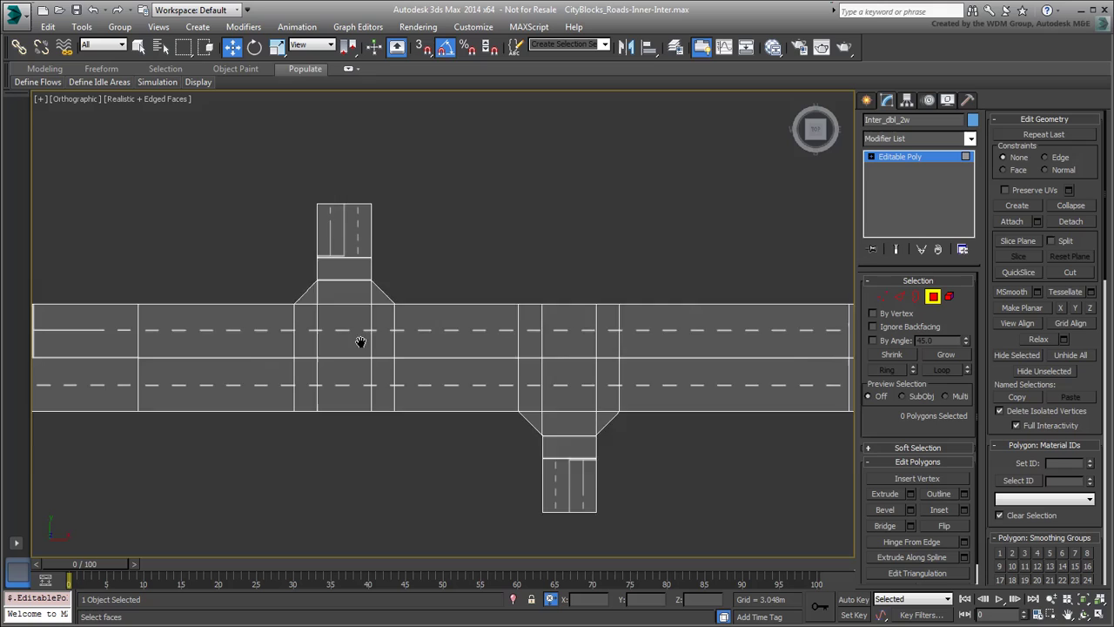
pyautogui.scroll(2, 348, 391)
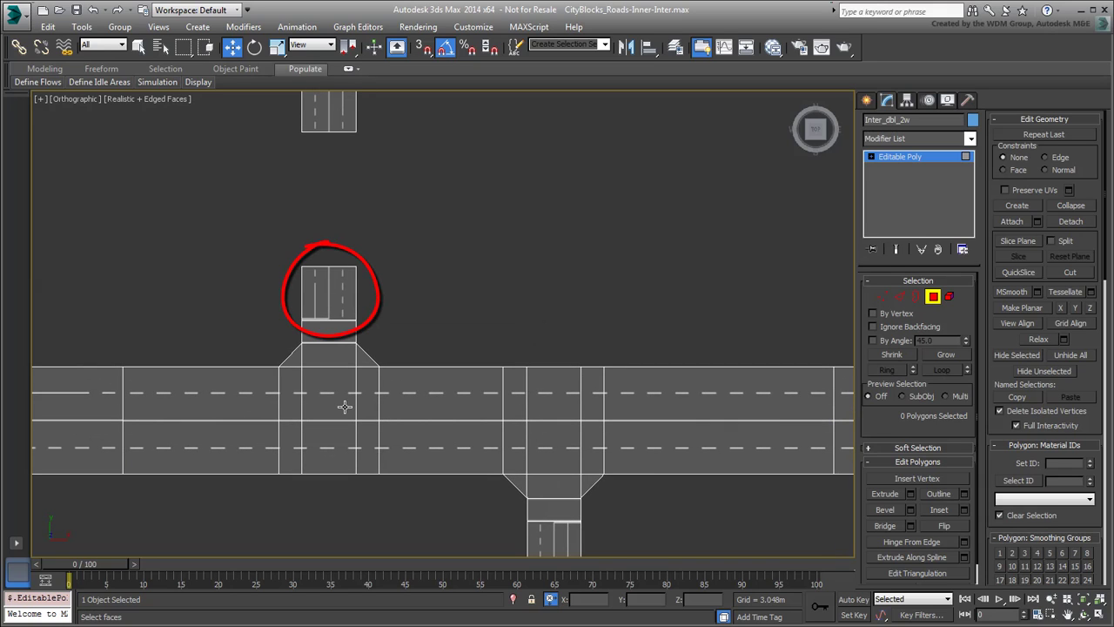
pyautogui.click(331, 316)
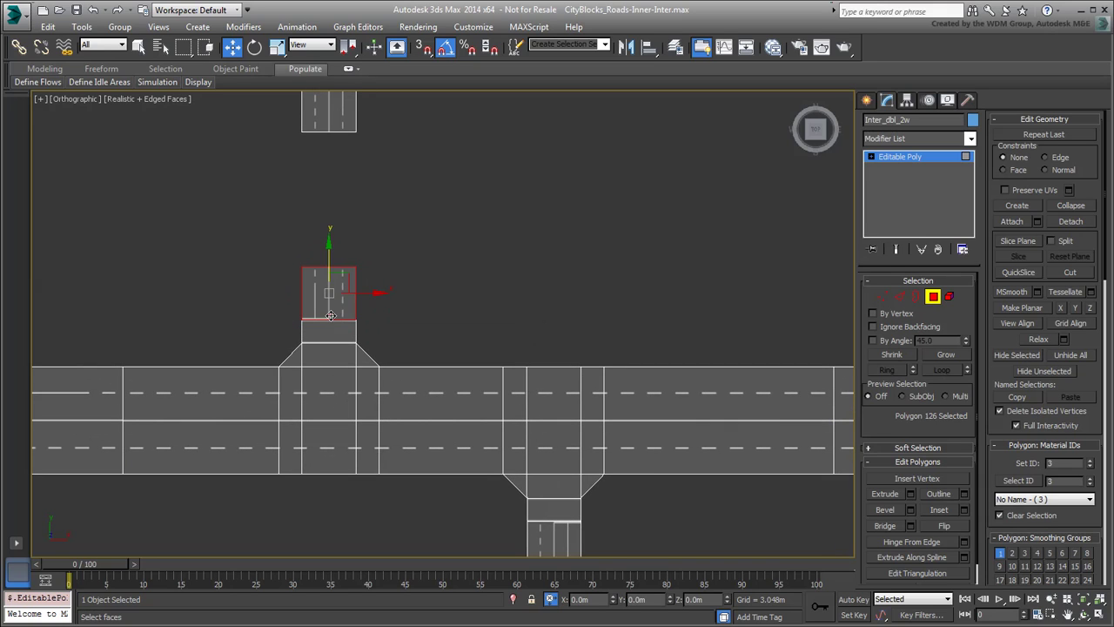
pyautogui.moveTo(434, 233); pyautogui.dragTo(429, 386, button='middle')
pyautogui.click(328, 261)
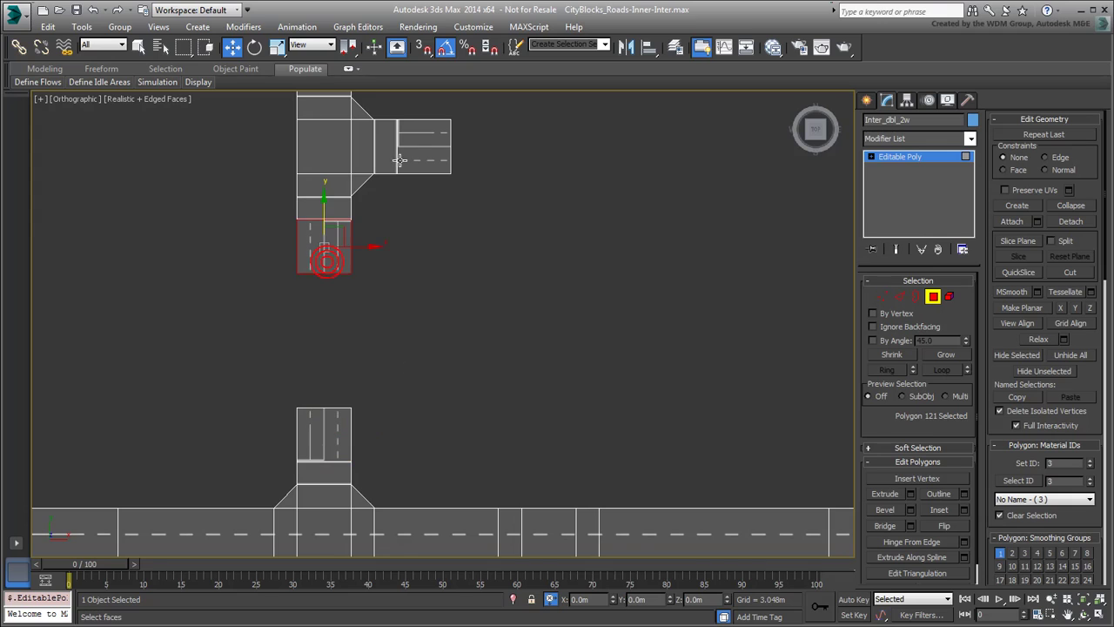
pyautogui.click(416, 146)
pyautogui.click(557, 315)
pyautogui.scroll(-4, 570, 338)
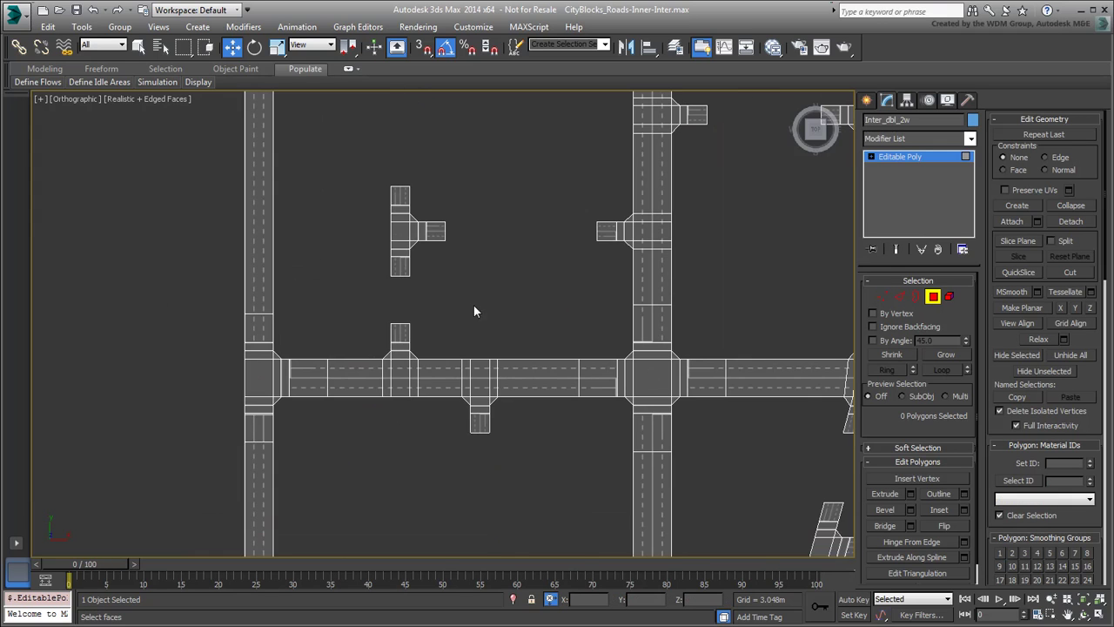
pyautogui.scroll(-3, 472, 311)
pyautogui.moveTo(542, 338)
pyautogui.mouseDown(button='middle')
pyautogui.moveTo(476, 366)
pyautogui.moveTo(383, 288)
pyautogui.mouseUp(button='middle')
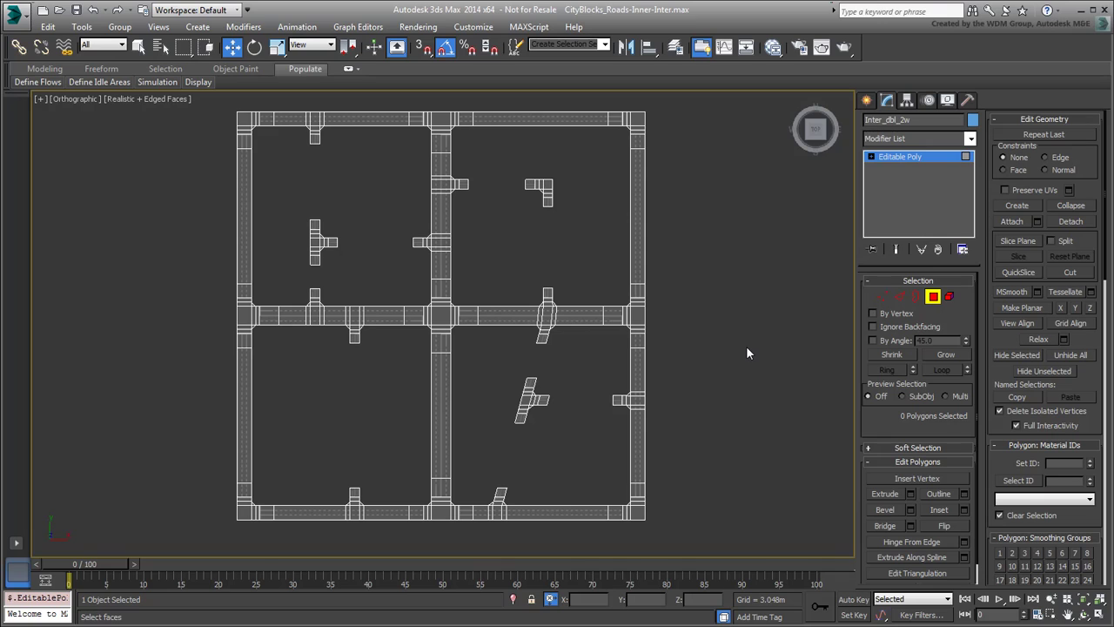
# Set Multi/Sub-Object Material #92 to nine sub-materials and move the new Standard nodes aside.
pyautogui.click(773, 47)
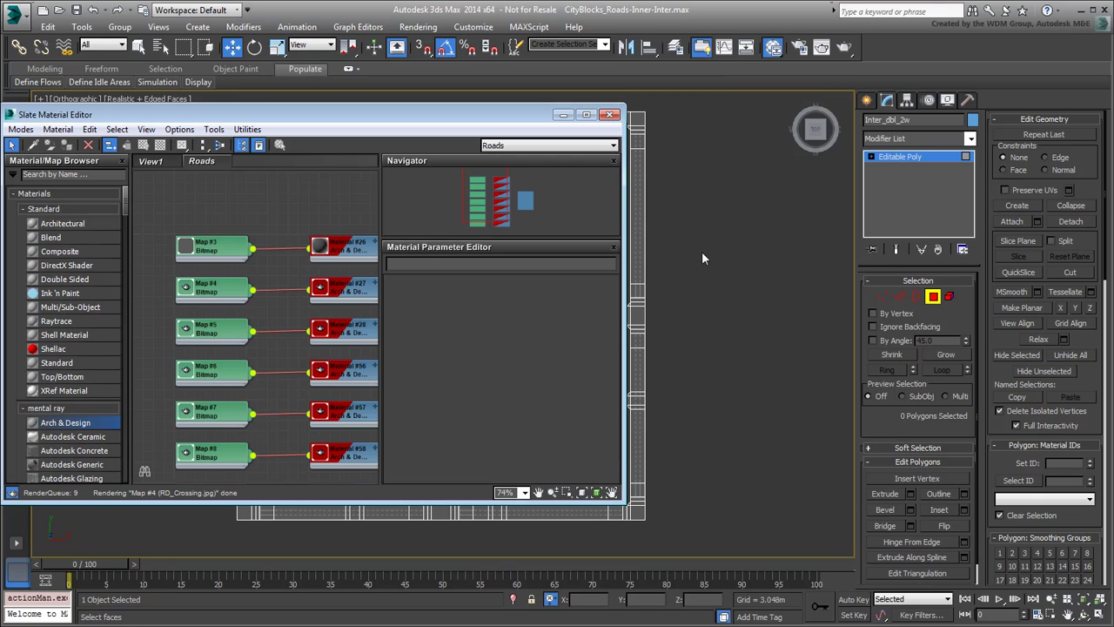
pyautogui.moveTo(626, 389); pyautogui.dragTo(849, 391)
pyautogui.moveTo(474, 338); pyautogui.dragTo(500, 237, button='middle')
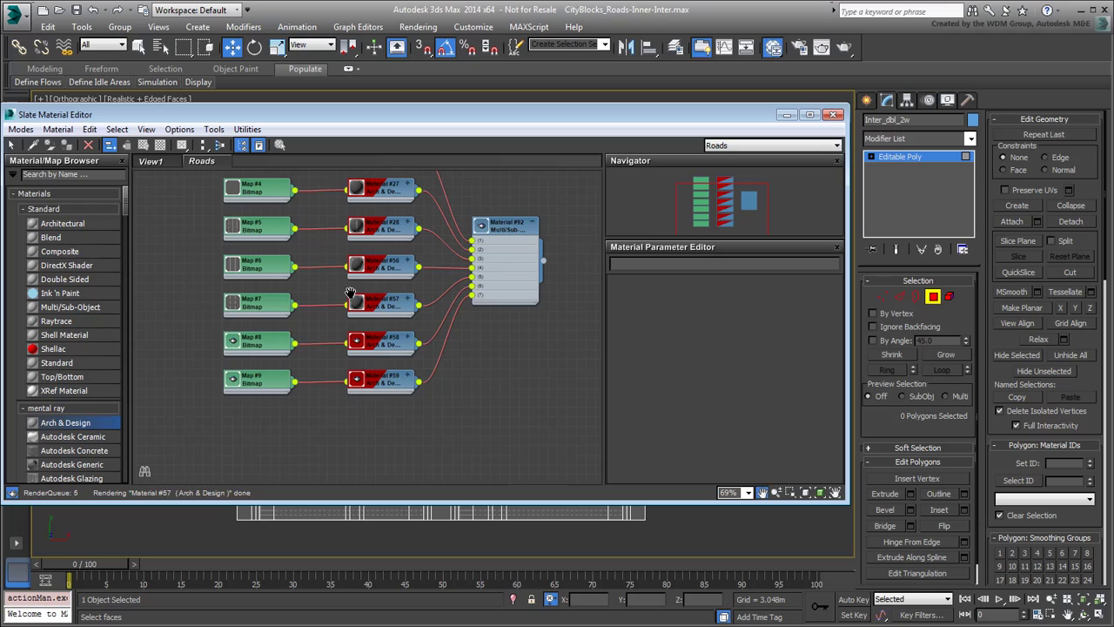
pyautogui.doubleClick(500, 237)
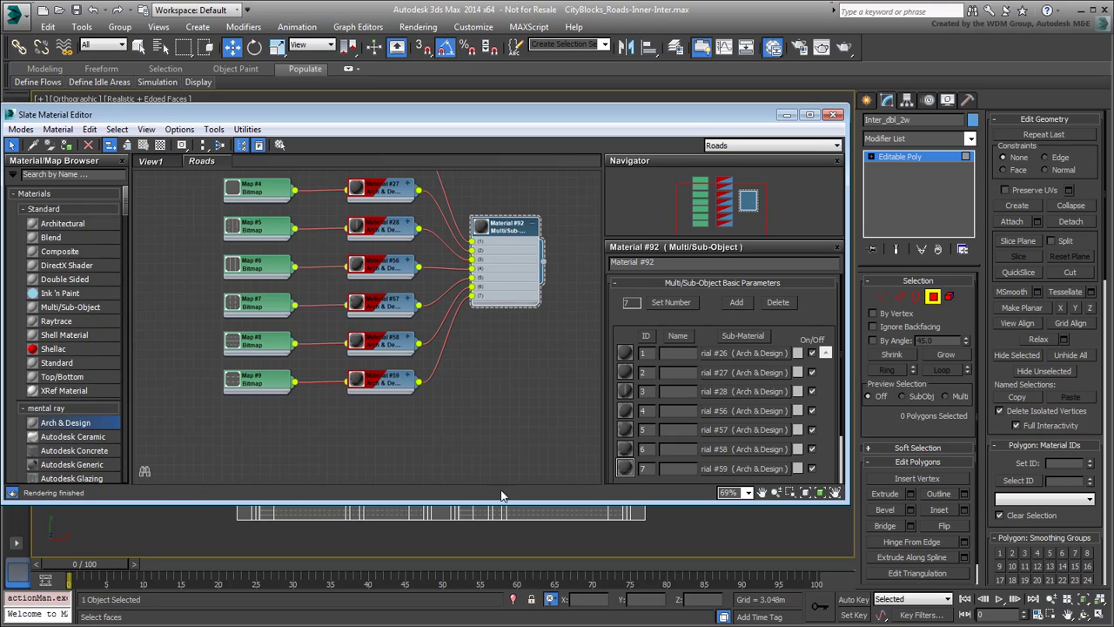
pyautogui.click(672, 303)
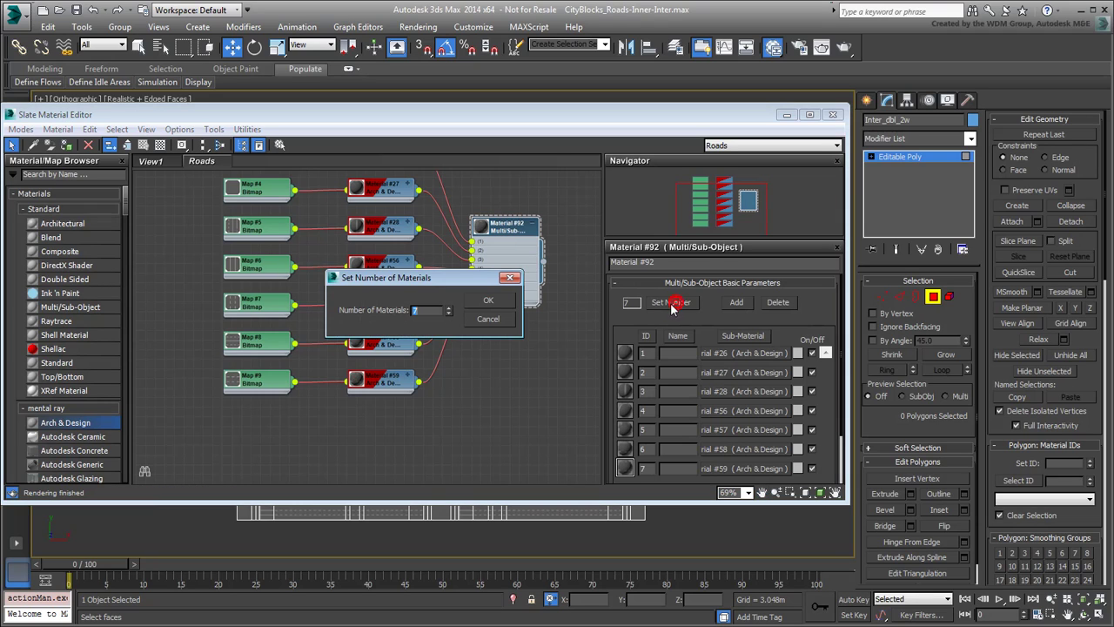
pyautogui.click(485, 301)
pyautogui.moveTo(398, 317); pyautogui.dragTo(409, 479)
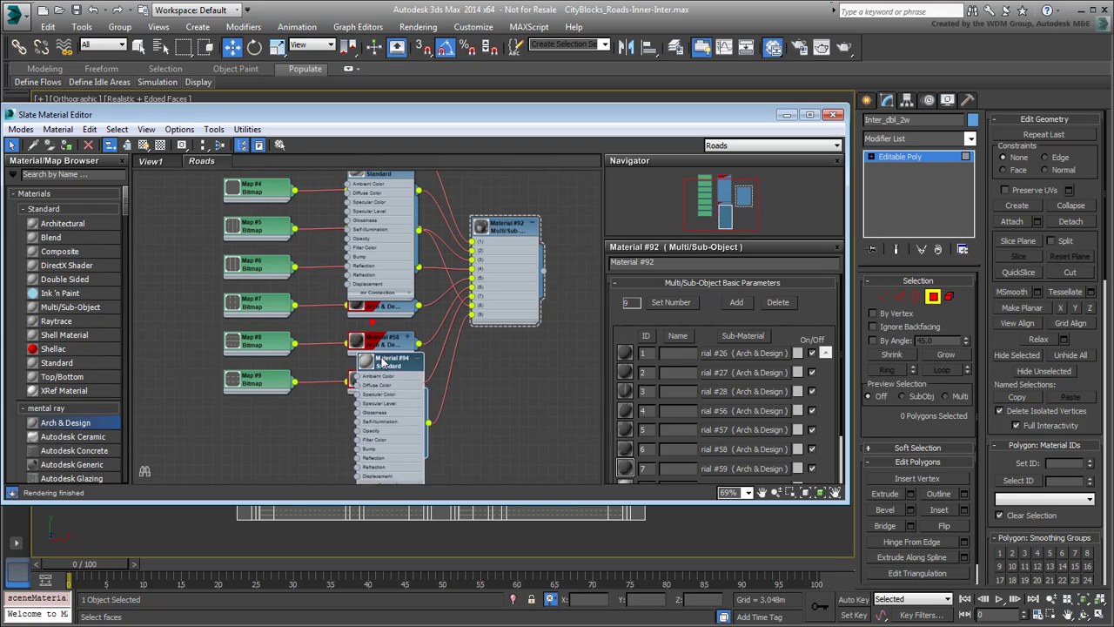
pyautogui.scroll(-1, 391, 262)
pyautogui.moveTo(388, 180)
pyautogui.mouseDown()
pyautogui.moveTo(389, 383)
pyautogui.moveTo(409, 453)
pyautogui.mouseUp()
# Delete the two Standard nodes and add Arch & Design material #95 using Matte Finish.
pyautogui.press('Delete')
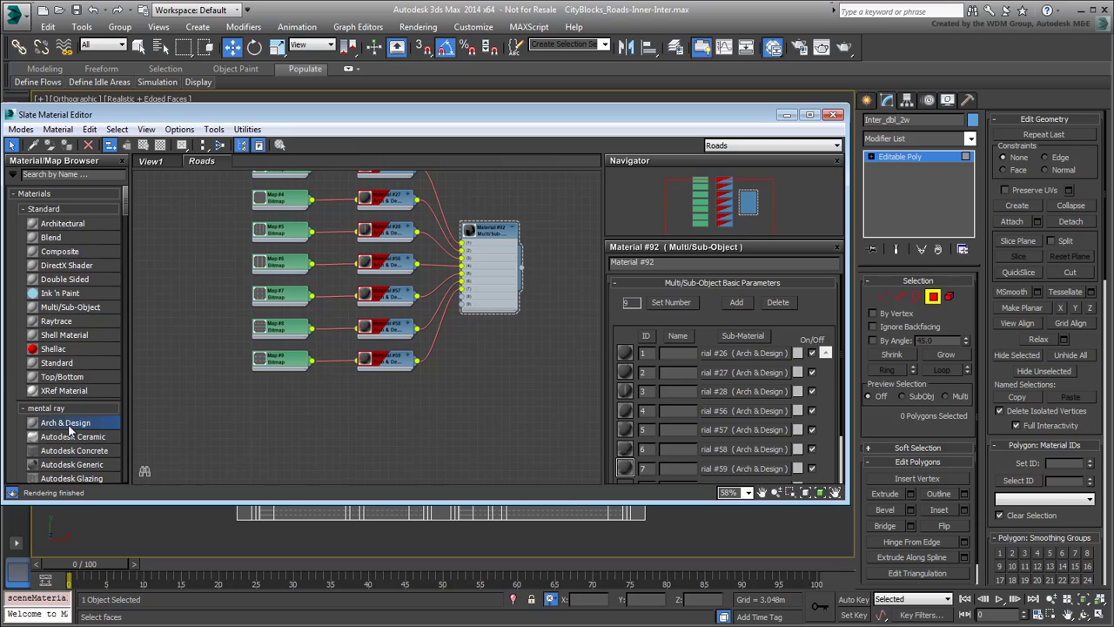
pyautogui.moveTo(70, 425); pyautogui.dragTo(366, 405)
pyautogui.doubleClick(387, 409)
pyautogui.click(829, 296)
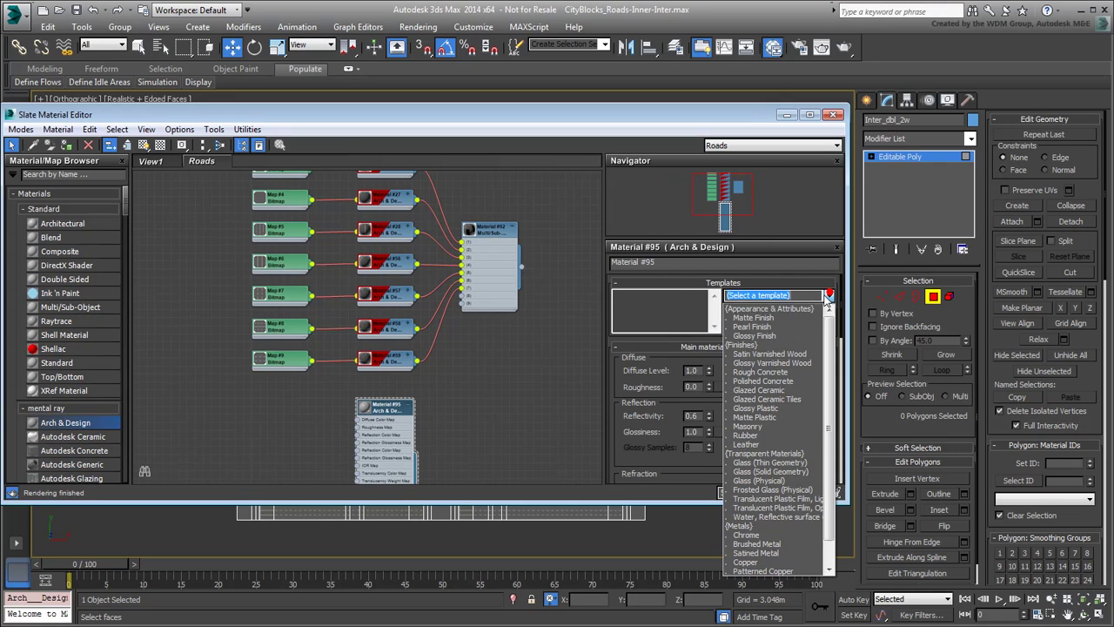
pyautogui.click(753, 317)
pyautogui.click(390, 406)
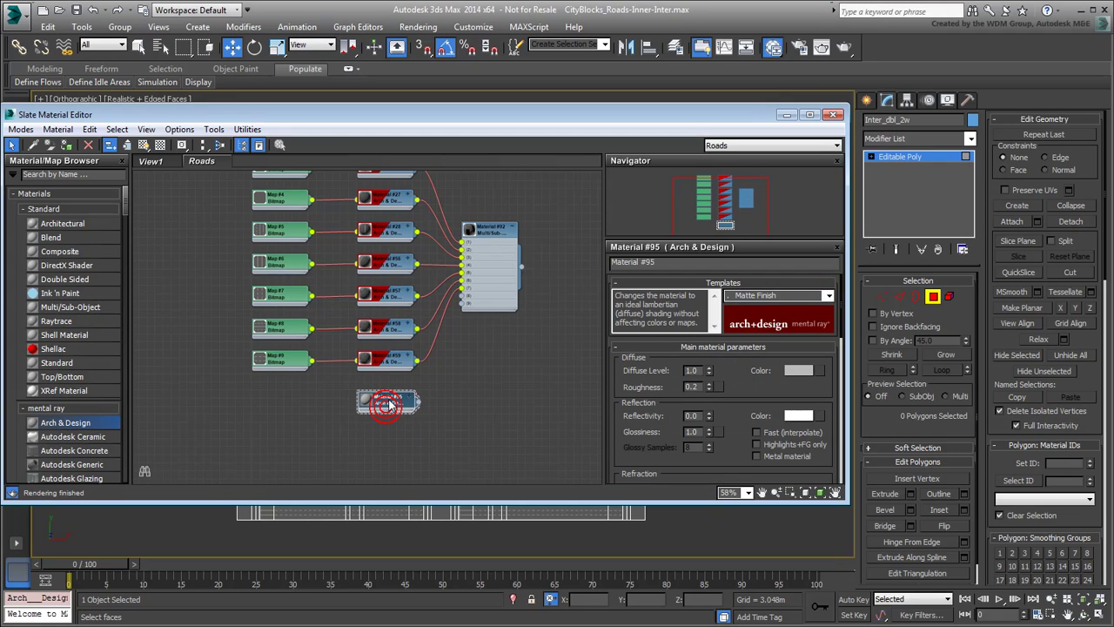
pyautogui.click(144, 144)
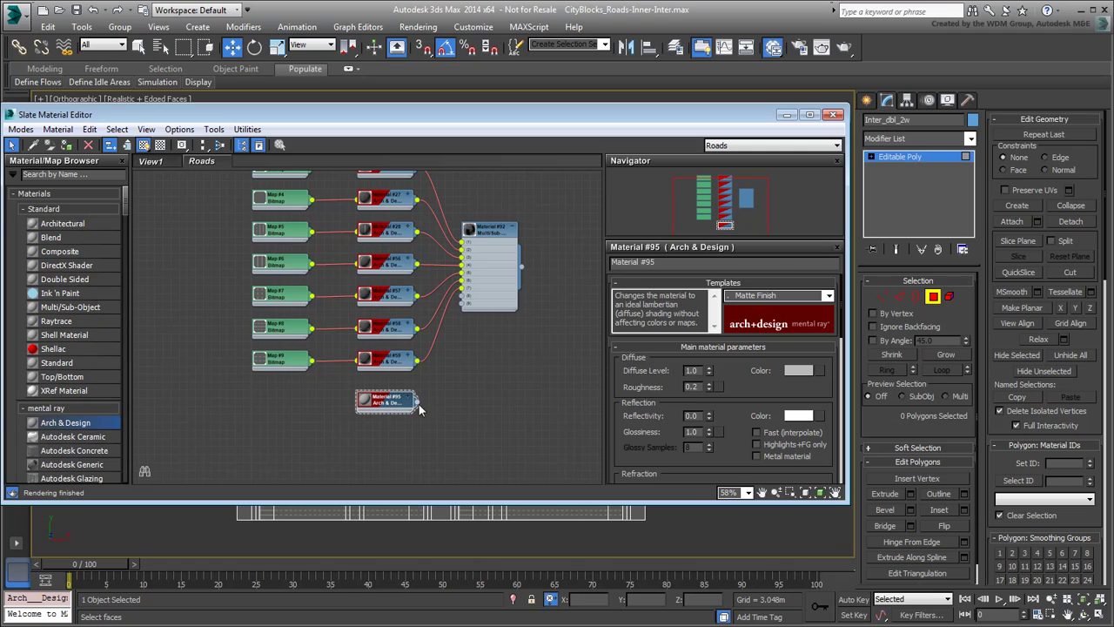
# Add Matte Finish Arch & Design material #96 and wire it into sub-material slot 9.
pyautogui.moveTo(90, 427); pyautogui.dragTo(353, 431)
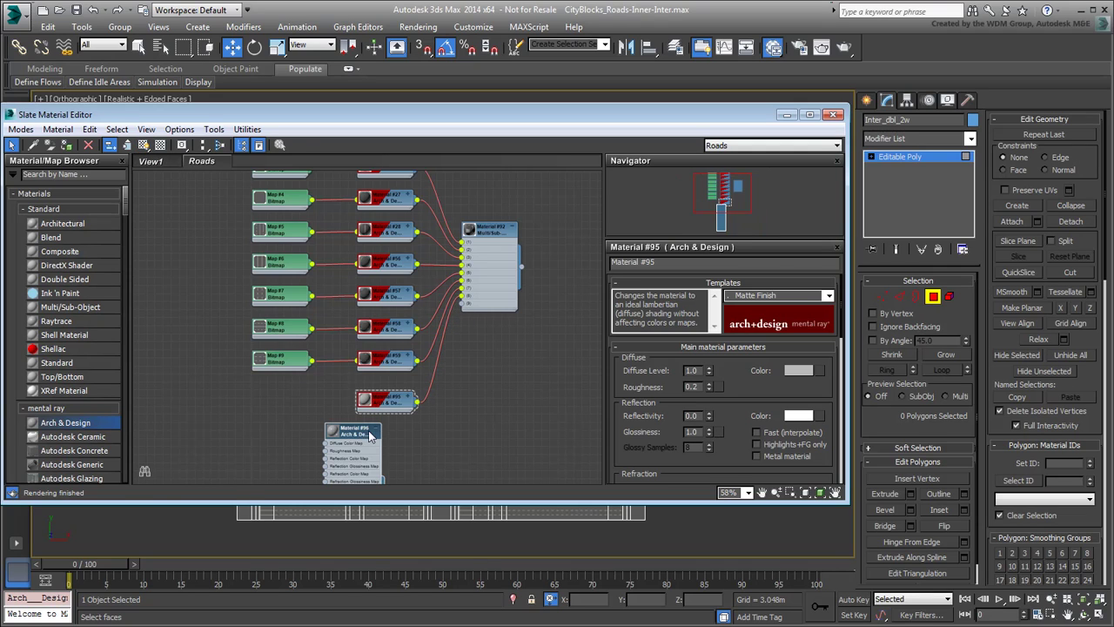
pyautogui.click(757, 295)
pyautogui.click(753, 319)
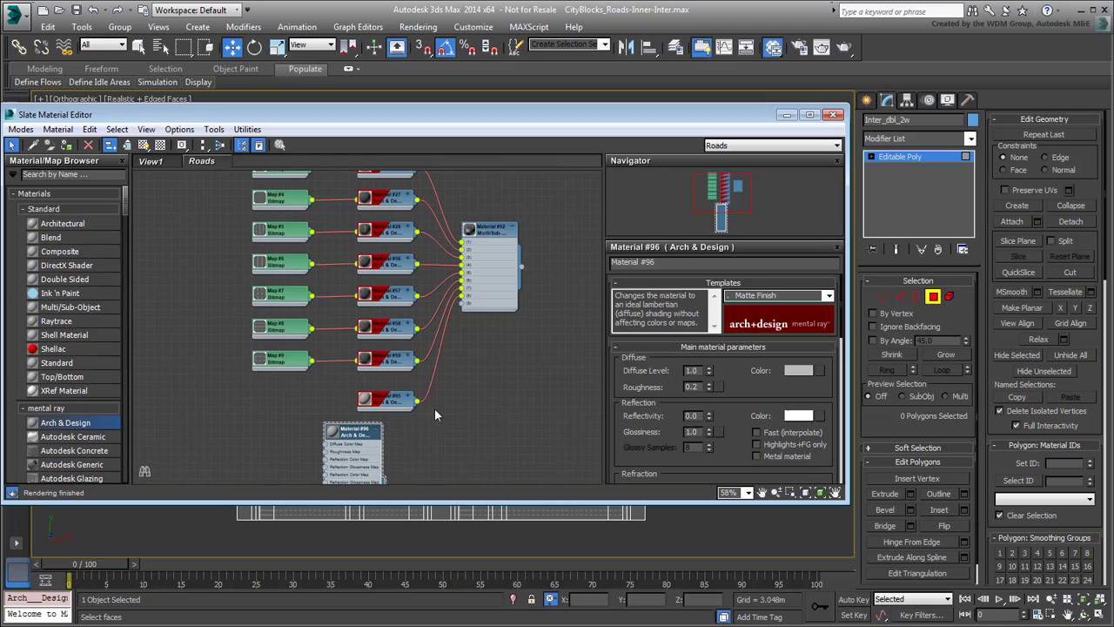
pyautogui.click(377, 430)
pyautogui.moveTo(374, 431)
pyautogui.mouseDown()
pyautogui.moveTo(408, 429)
pyautogui.moveTo(464, 307)
pyautogui.mouseUp()
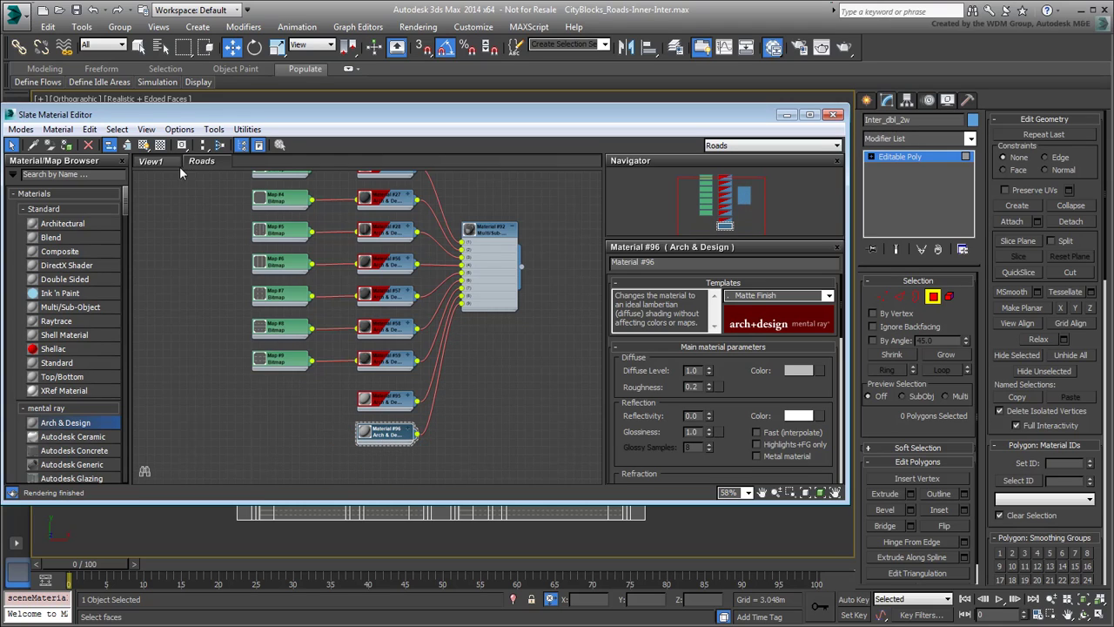
# Add a Bitmap map loading RD_1w-dbl-stp.jpg and wire it into material #95.
pyautogui.scroll(2, 359, 404)
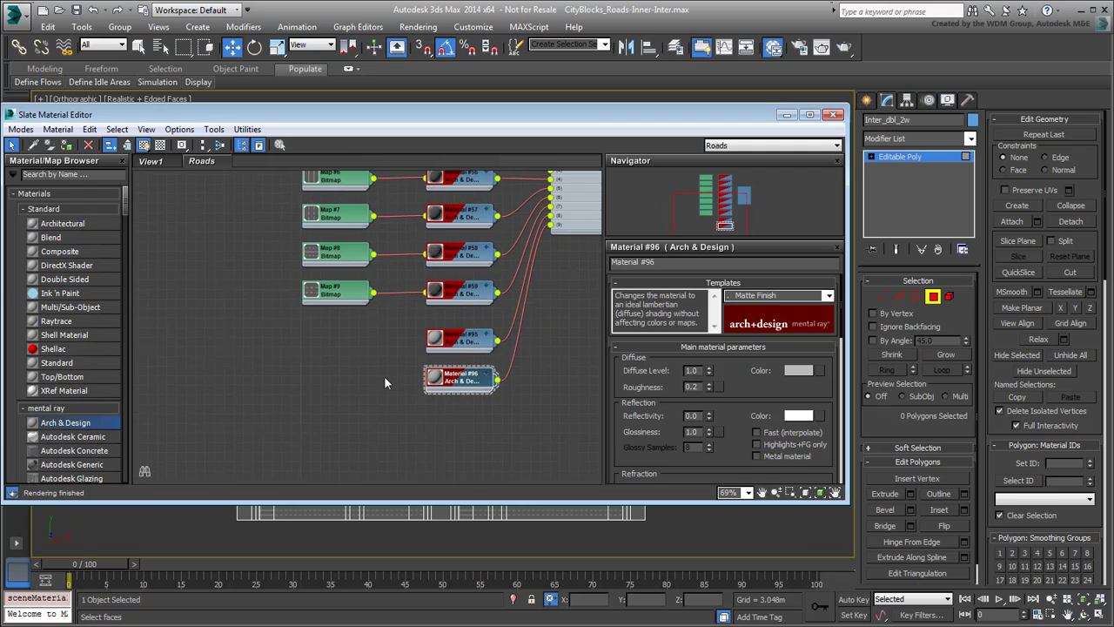
pyautogui.rightClick(319, 349)
pyautogui.moveTo(353, 375)
pyautogui.moveTo(512, 376)
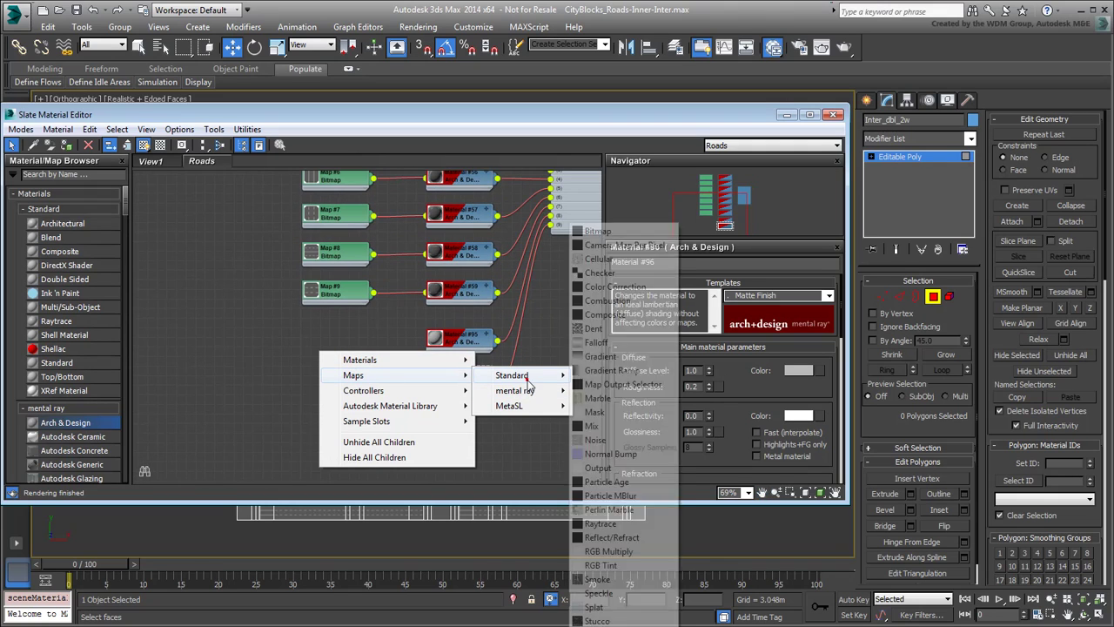
pyautogui.click(608, 232)
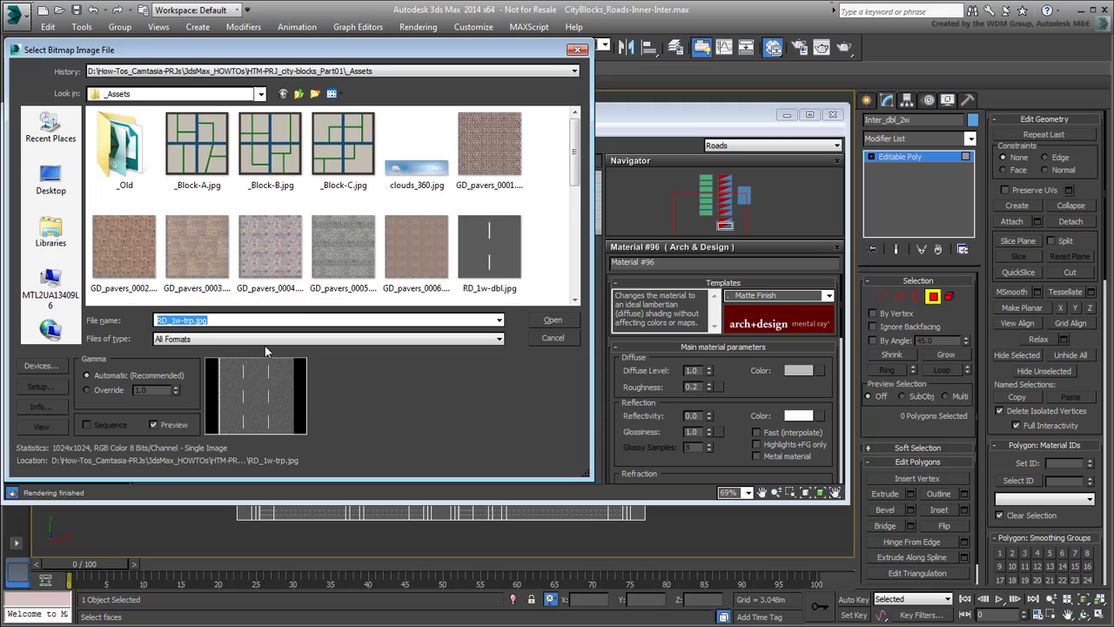
pyautogui.moveTo(574, 166); pyautogui.dragTo(568, 253)
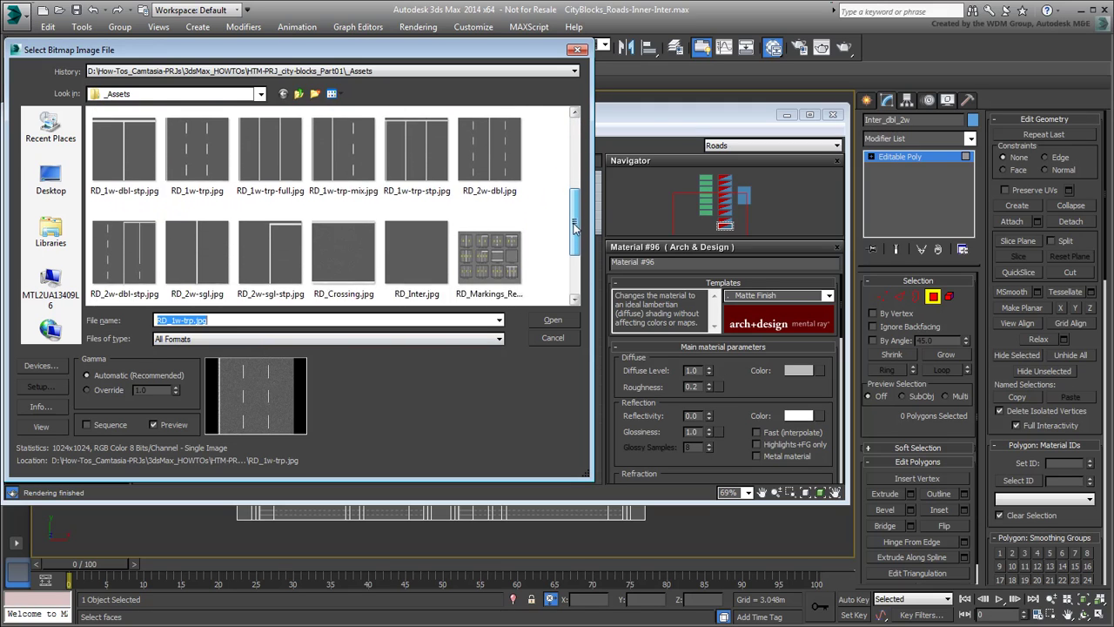
pyautogui.scroll(2, 348, 235)
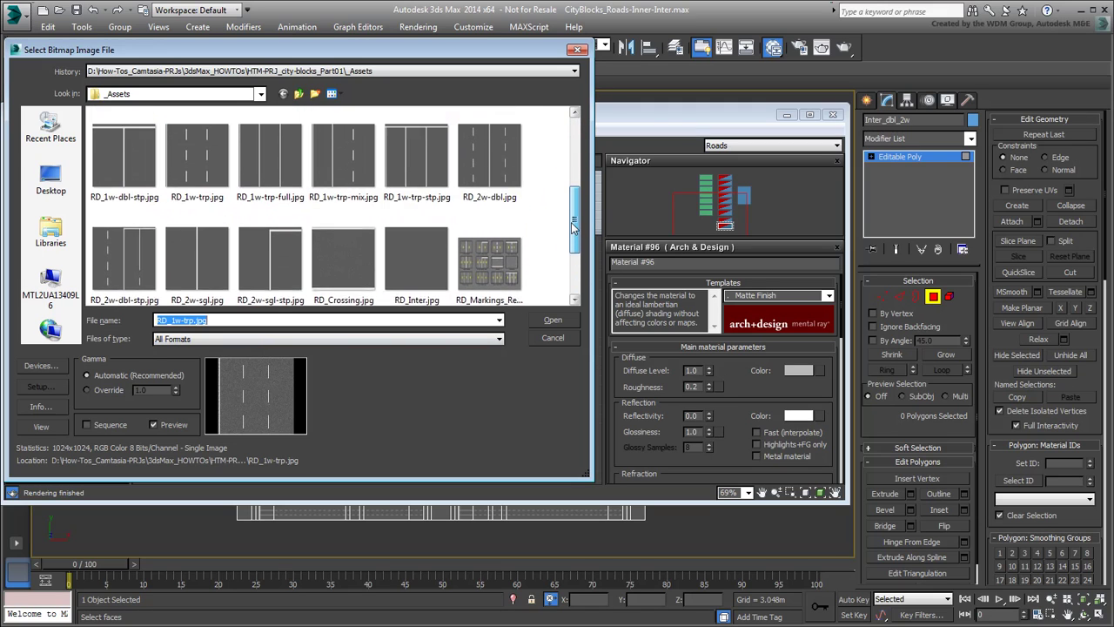
pyautogui.click(118, 191)
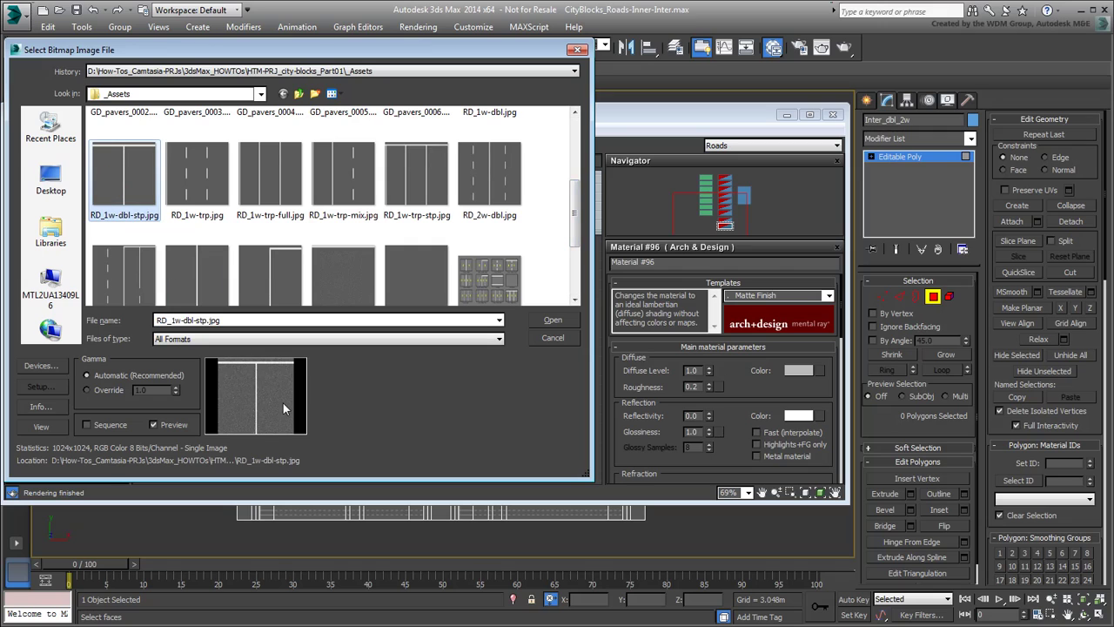
pyautogui.click(554, 322)
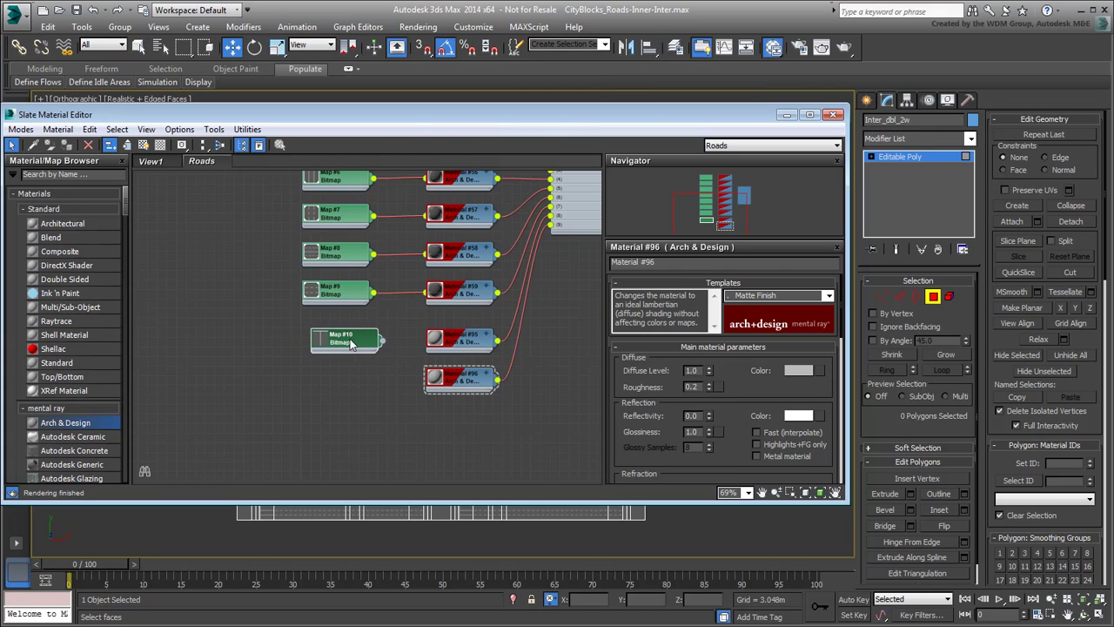
pyautogui.moveTo(383, 347); pyautogui.dragTo(440, 344)
pyautogui.click(431, 355)
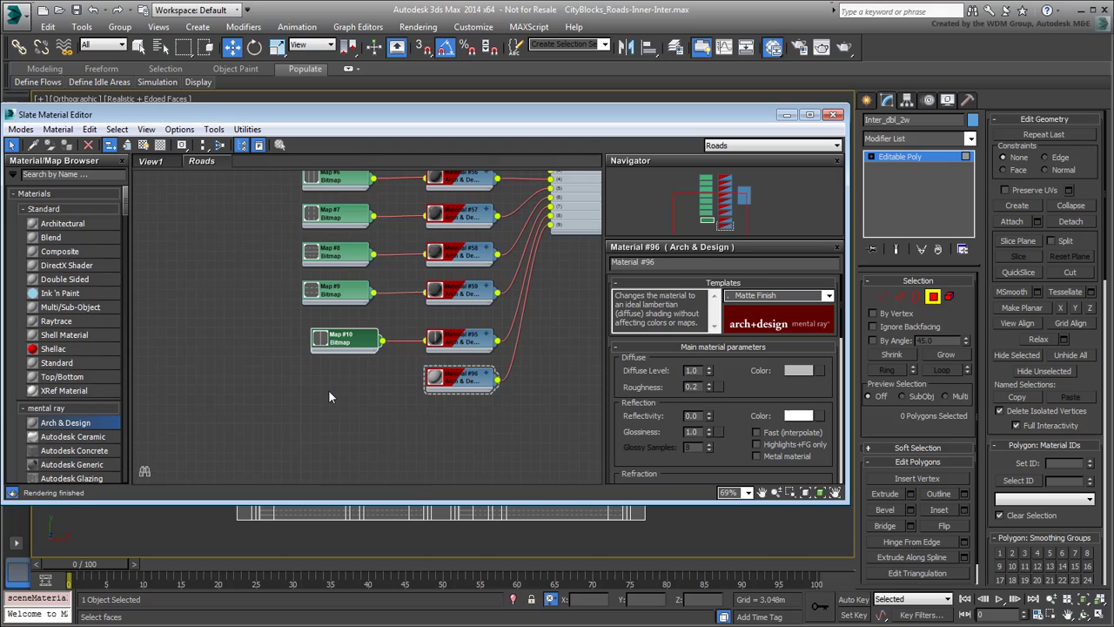
# Add a second Bitmap with RD_2w-sgl-stp.jpg and wire it into material #96's diffuse colour.
pyautogui.rightClick(329, 388)
pyautogui.moveTo(523, 415)
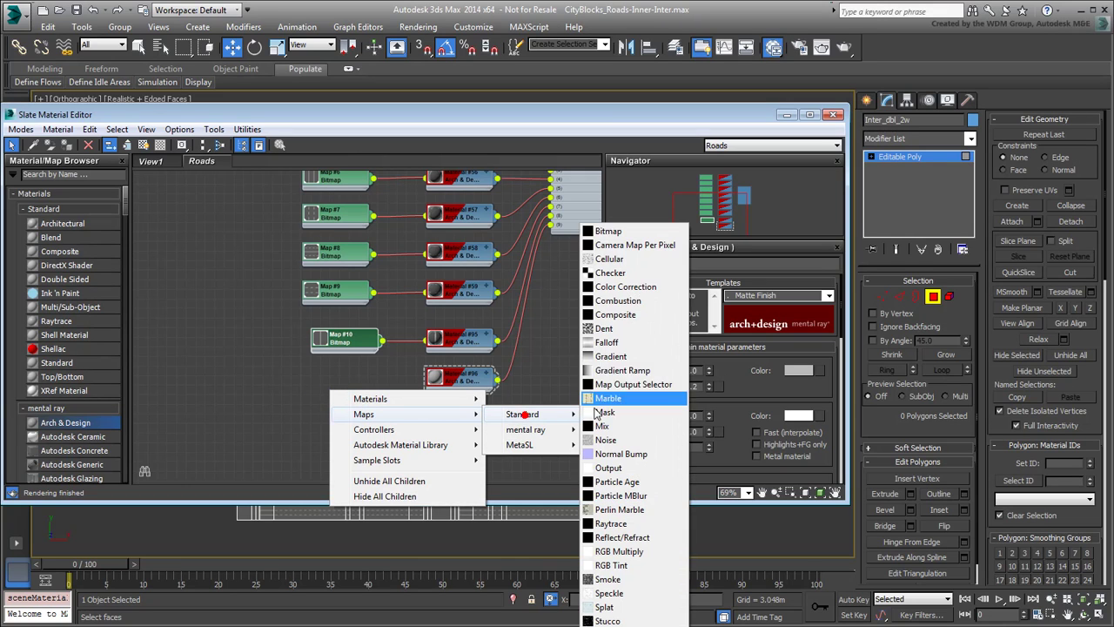
pyautogui.click(588, 231)
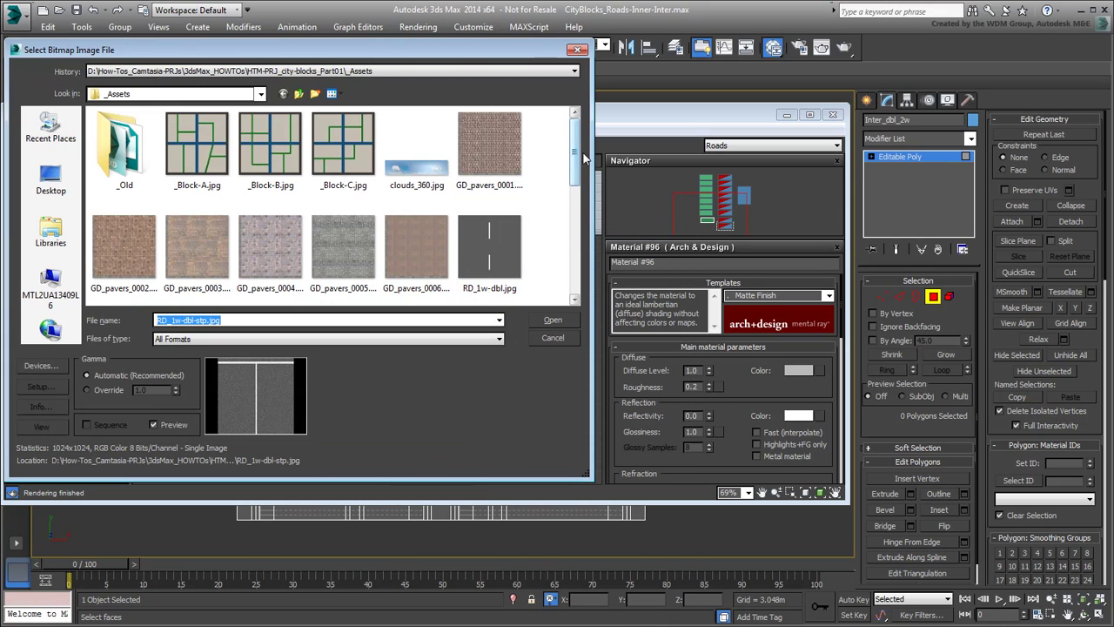
pyautogui.moveTo(575, 153); pyautogui.dragTo(574, 222)
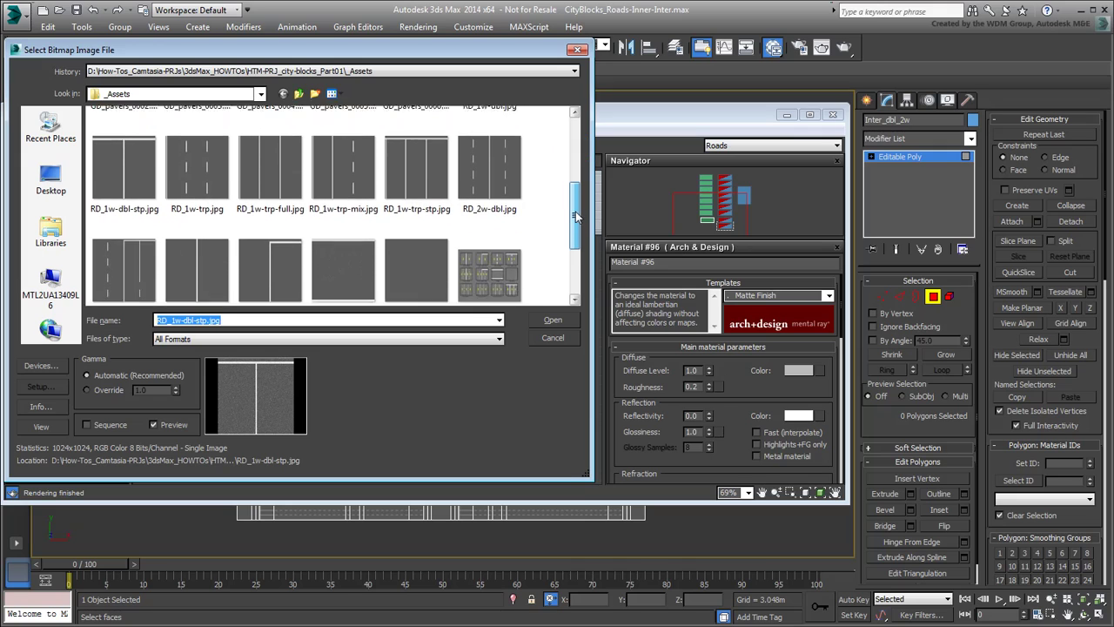
pyautogui.click(274, 269)
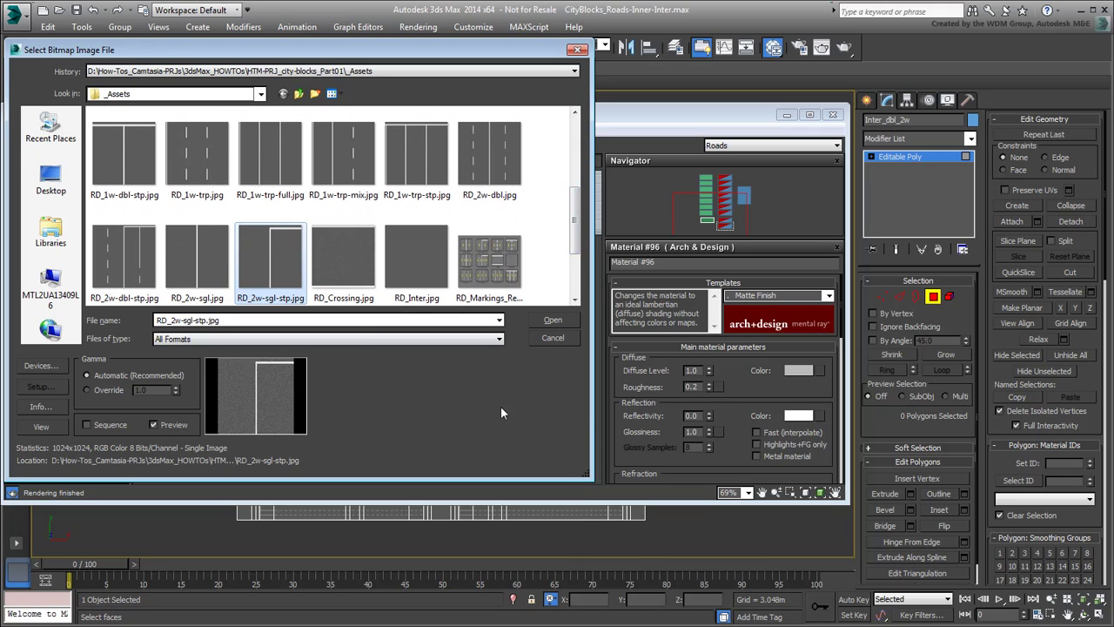
pyautogui.click(554, 320)
pyautogui.moveTo(363, 389); pyautogui.dragTo(427, 394)
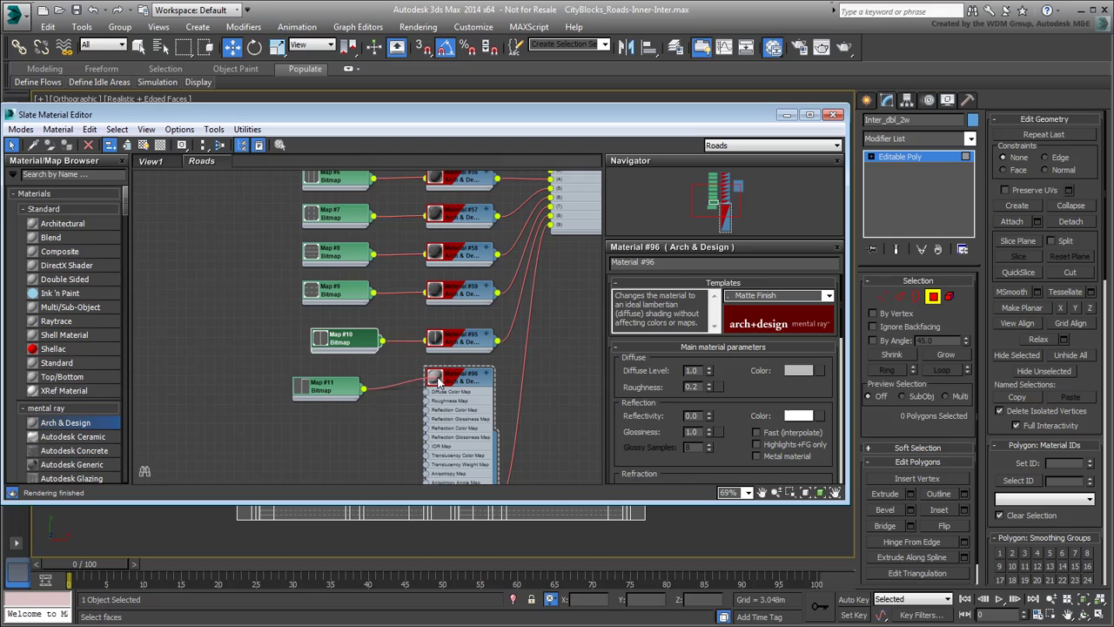
# Line up the map nodes, then narrow and move the material editor to reveal the roads.
pyautogui.moveTo(348, 341); pyautogui.dragTo(338, 341)
pyautogui.moveTo(328, 400); pyautogui.dragTo(338, 390)
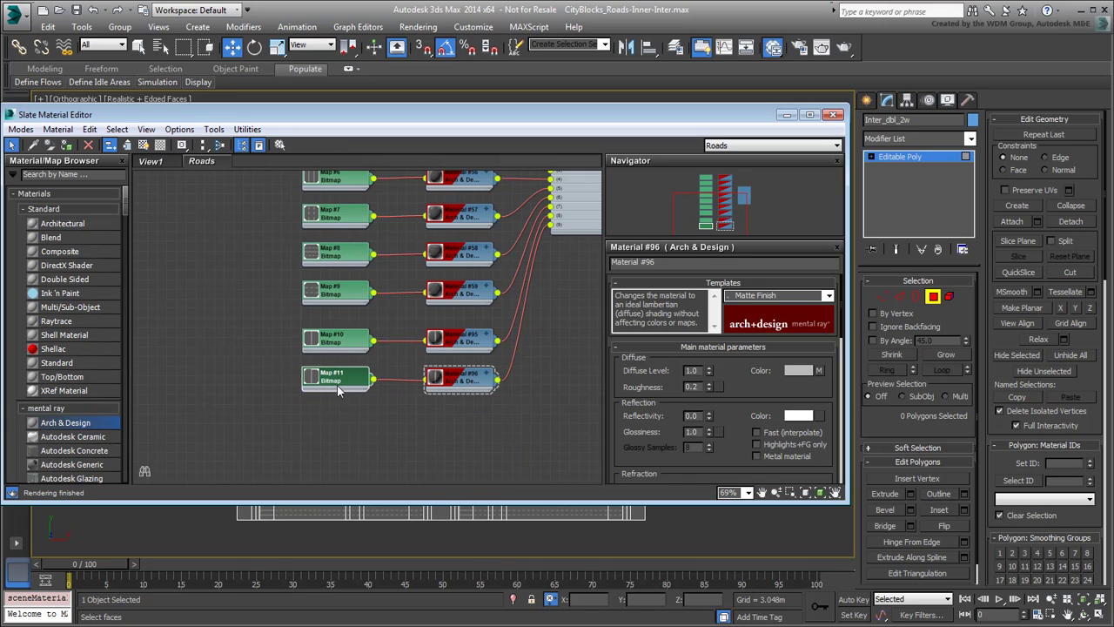
pyautogui.moveTo(472, 405); pyautogui.dragTo(335, 453, button='middle')
pyautogui.moveTo(849, 254); pyautogui.dragTo(627, 268)
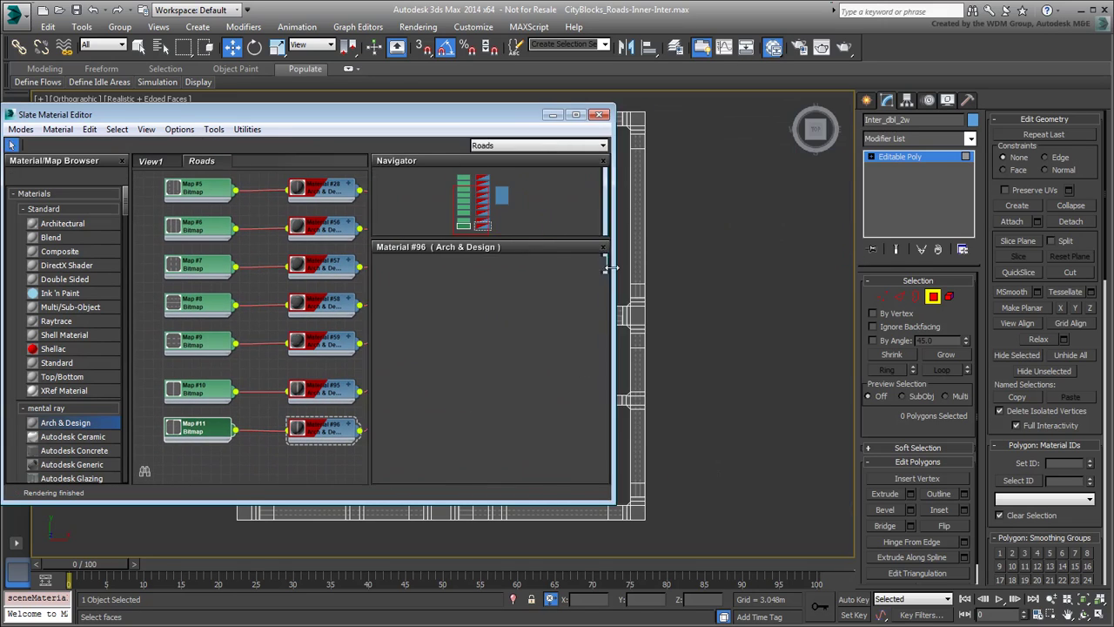
pyautogui.scroll(2, 771, 293)
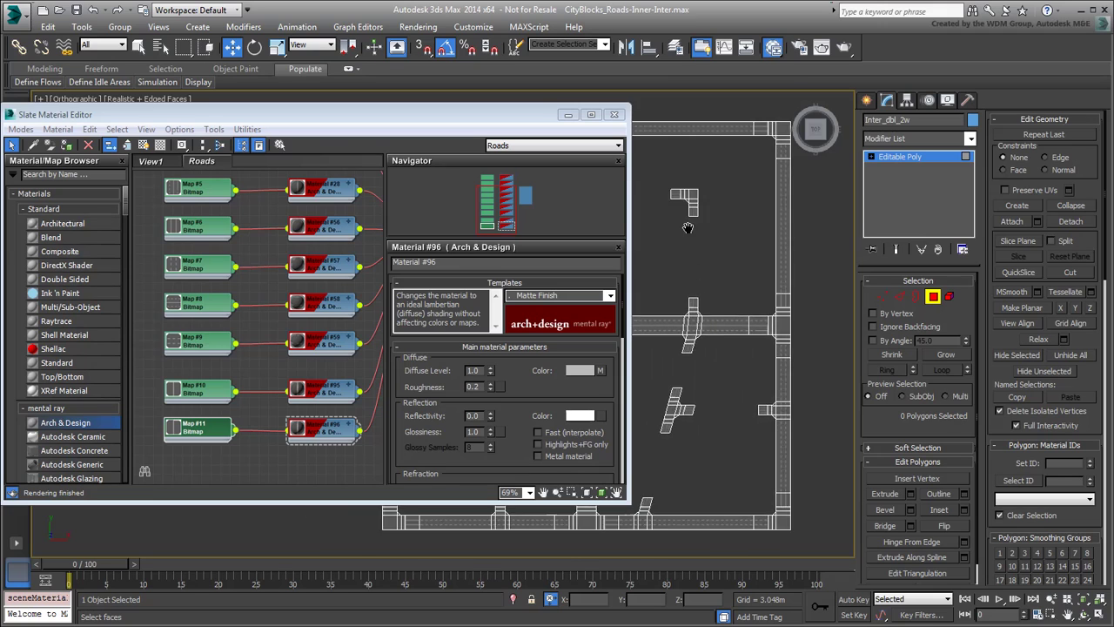
pyautogui.scroll(2, 801, 315)
pyautogui.scroll(2, 740, 283)
pyautogui.scroll(1, 727, 301)
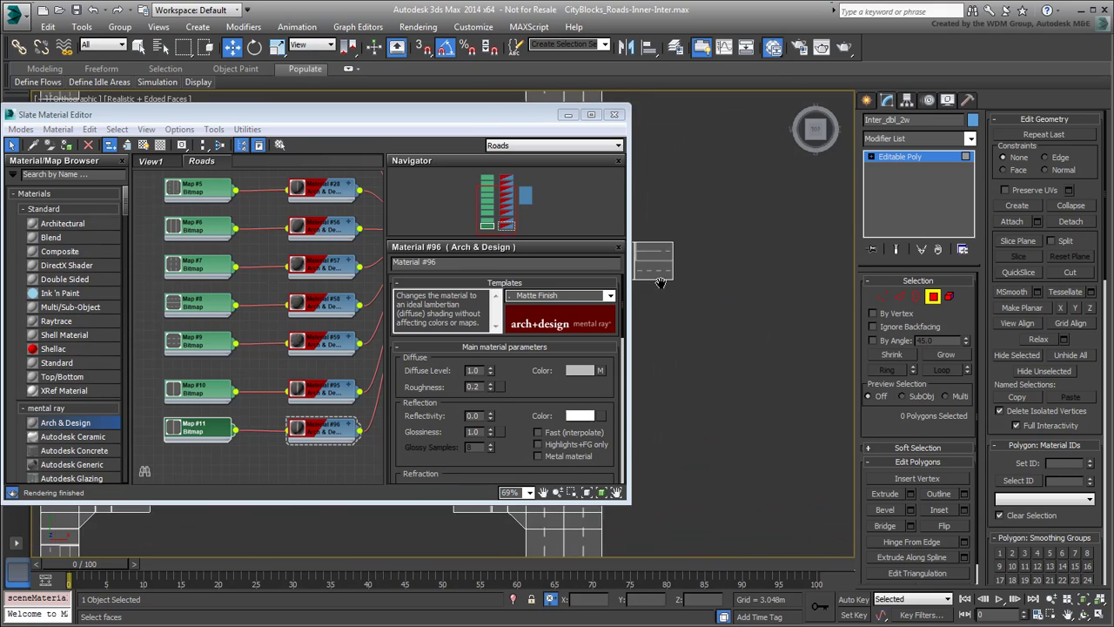
pyautogui.scroll(2, 664, 279)
pyautogui.moveTo(514, 130); pyautogui.dragTo(174, 153)
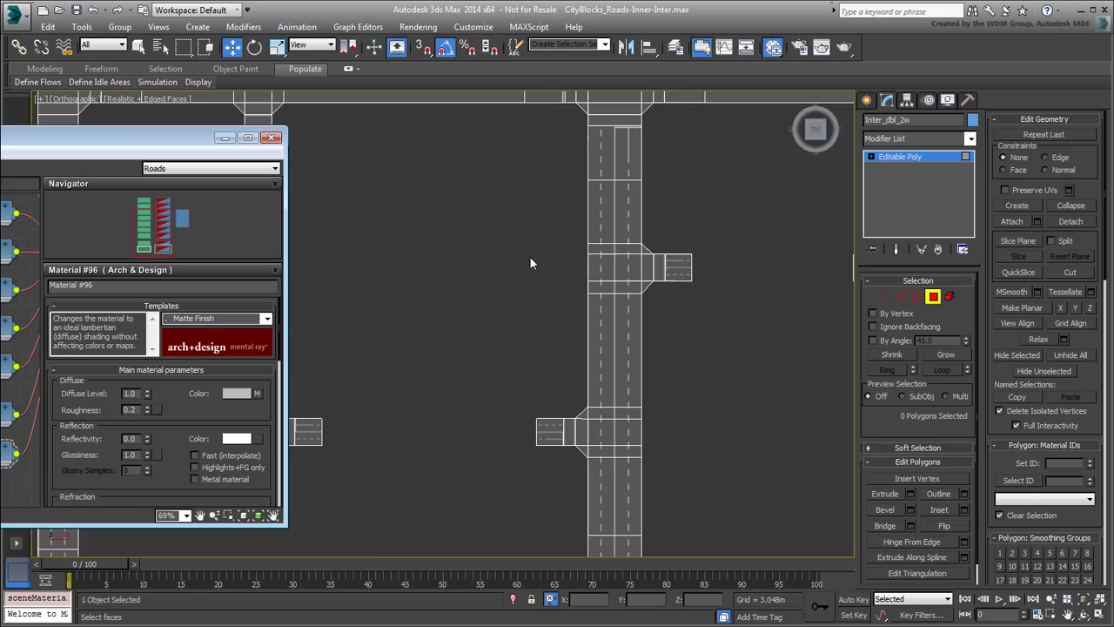
pyautogui.moveTo(688, 261); pyautogui.dragTo(514, 285, button='middle')
# Give the top and bottom stop-line polygons material ID 9, then clear the selection.
pyautogui.scroll(-3, 478, 340)
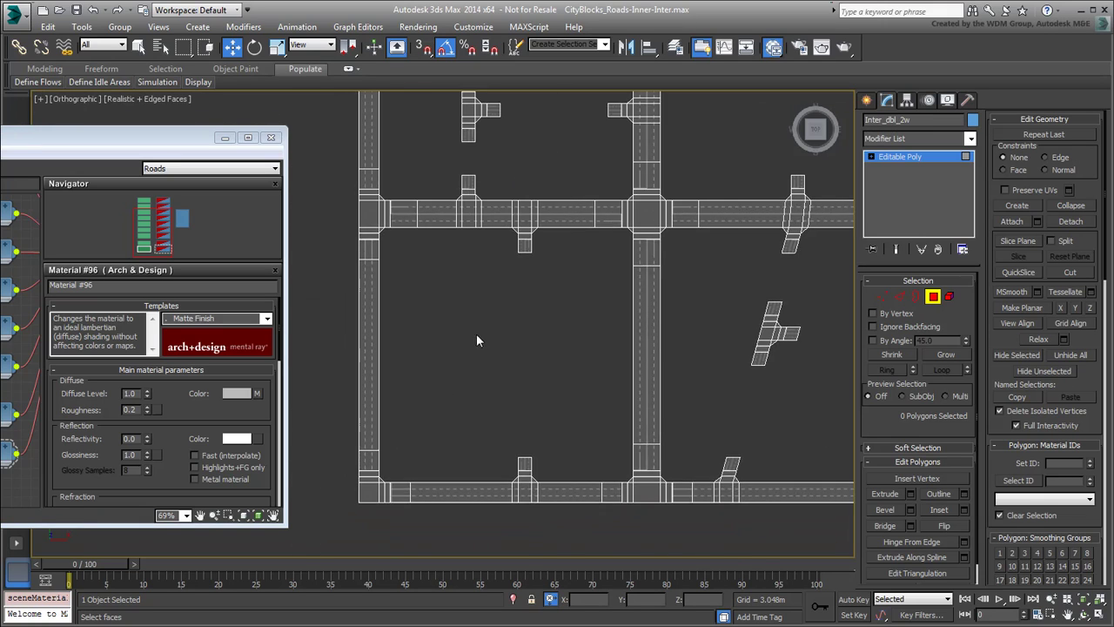
pyautogui.scroll(2, 558, 184)
pyautogui.click(542, 152)
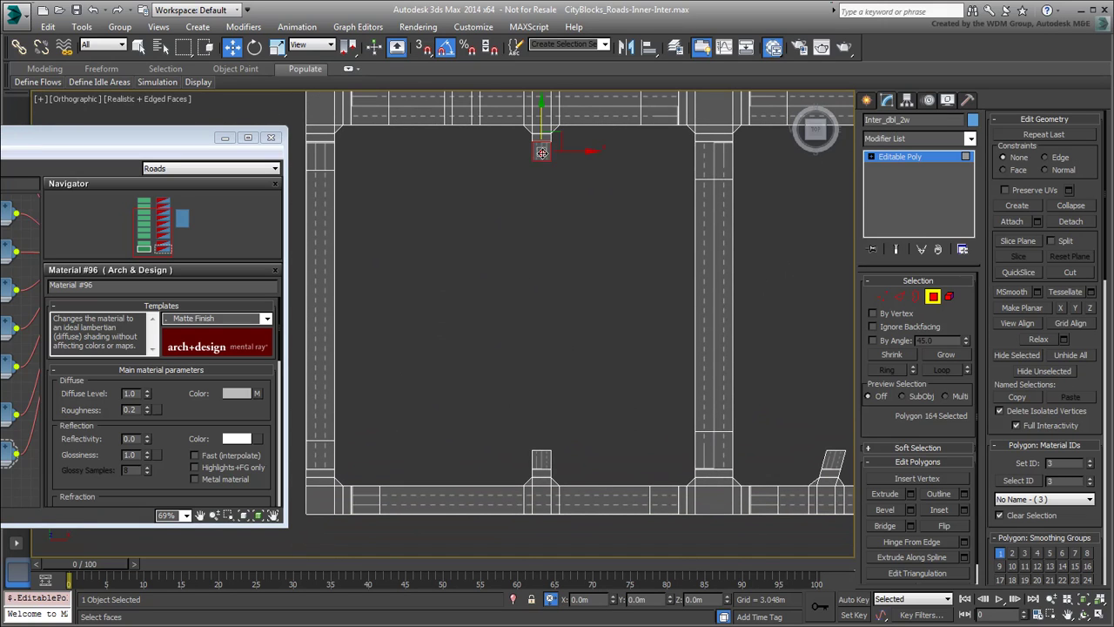
pyautogui.keyDown('ctrl'); pyautogui.click(542, 457); pyautogui.keyUp('ctrl')
pyautogui.scroll(3, 541, 457)
pyautogui.write('9')
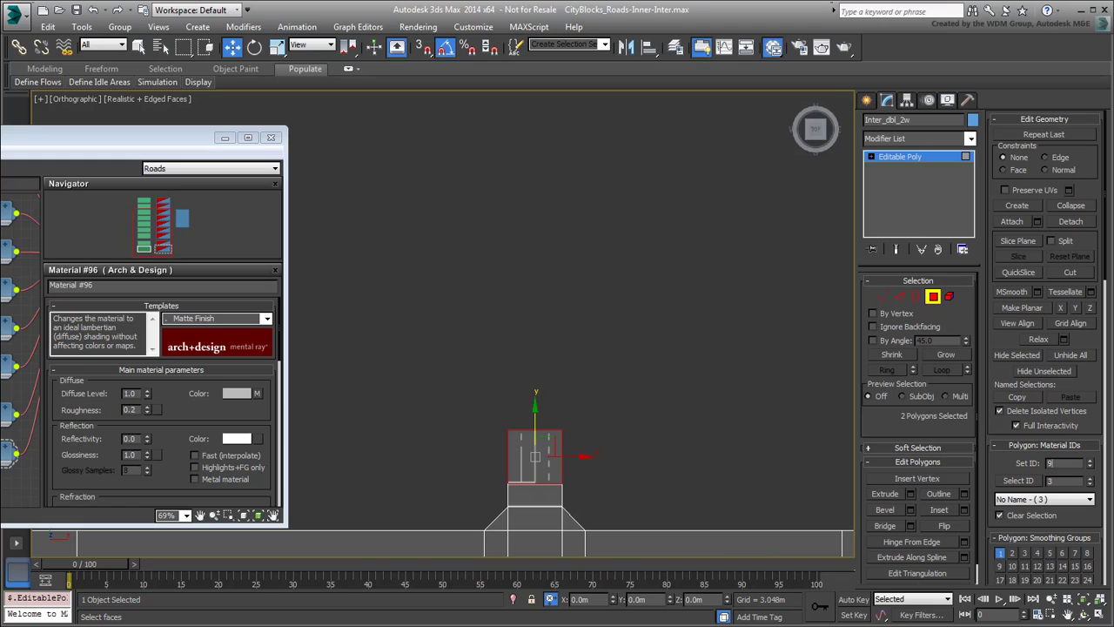
pyautogui.press('Return')
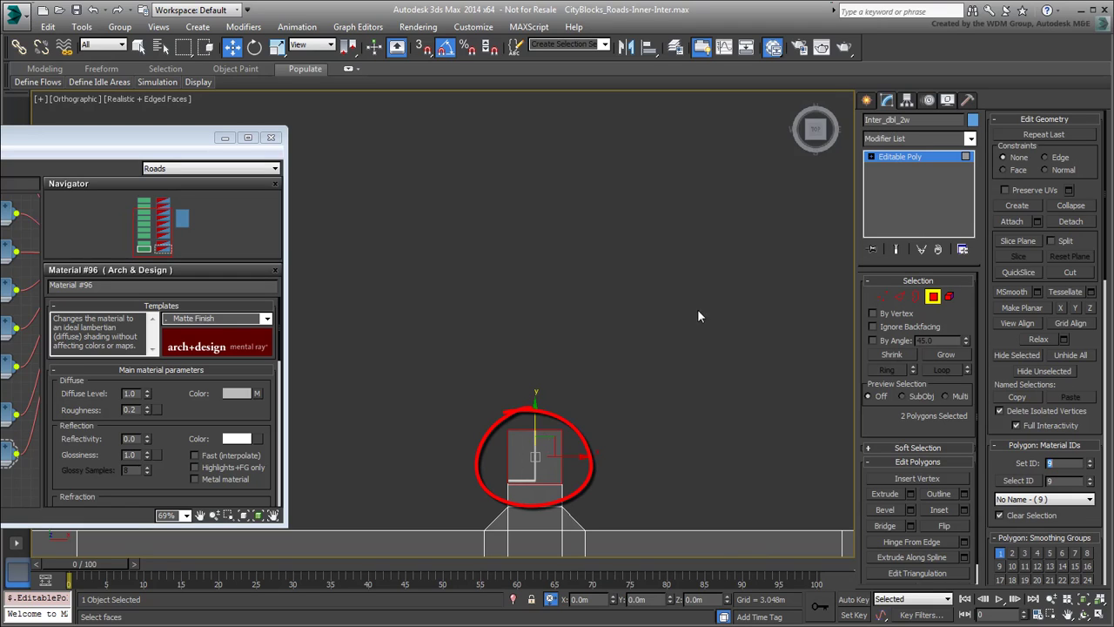
pyautogui.scroll(-3, 519, 297)
pyautogui.moveTo(534, 316)
pyautogui.mouseDown(button='middle')
pyautogui.moveTo(547, 200)
pyautogui.moveTo(543, 356)
pyautogui.moveTo(562, 238)
pyautogui.mouseUp(button='middle')
pyautogui.click(568, 316)
# Set material ID 9 on six stop-line polygons around the central block, then deselect.
pyautogui.scroll(-3, 560, 286)
pyautogui.scroll(-2, 462, 398)
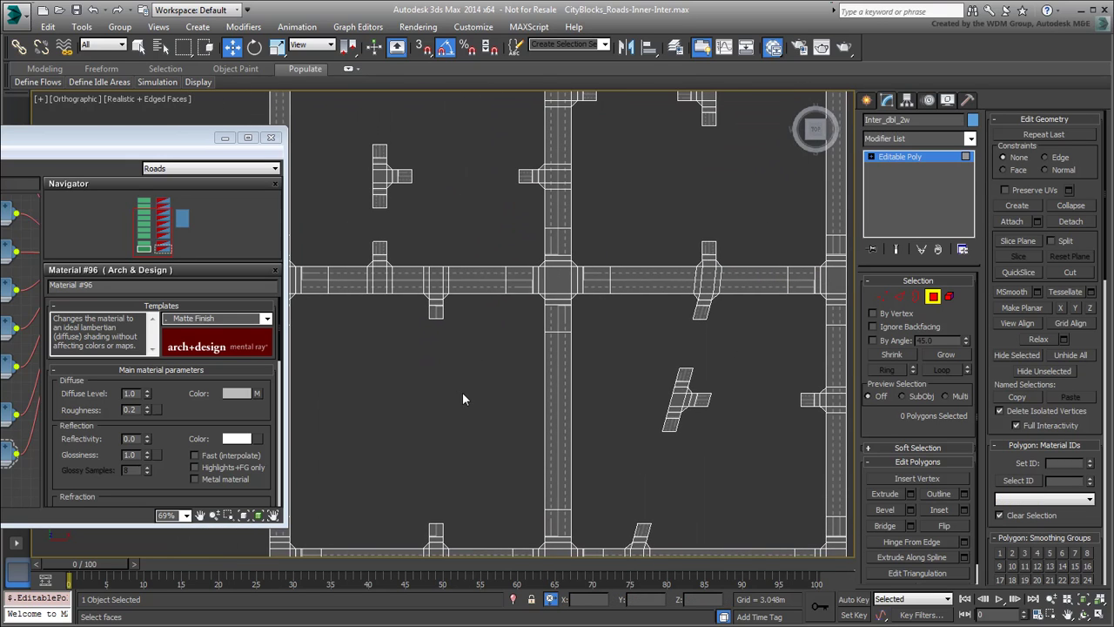
pyautogui.scroll(2, 589, 391)
pyautogui.scroll(2, 592, 409)
pyautogui.click(512, 476)
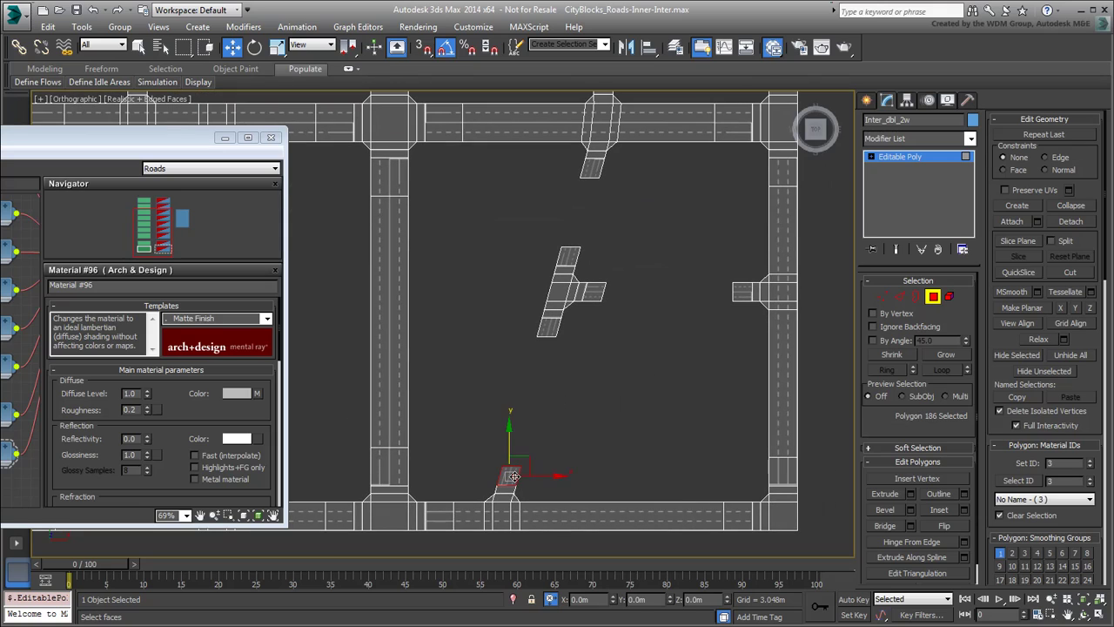
pyautogui.keyDown('ctrl'); pyautogui.click(547, 326); pyautogui.keyUp('ctrl')
pyautogui.keyDown('ctrl'); pyautogui.click(593, 293); pyautogui.keyUp('ctrl')
pyautogui.keyDown('ctrl'); pyautogui.click(742, 293); pyautogui.keyUp('ctrl')
pyautogui.keyDown('ctrl'); pyautogui.click(568, 256); pyautogui.keyUp('ctrl')
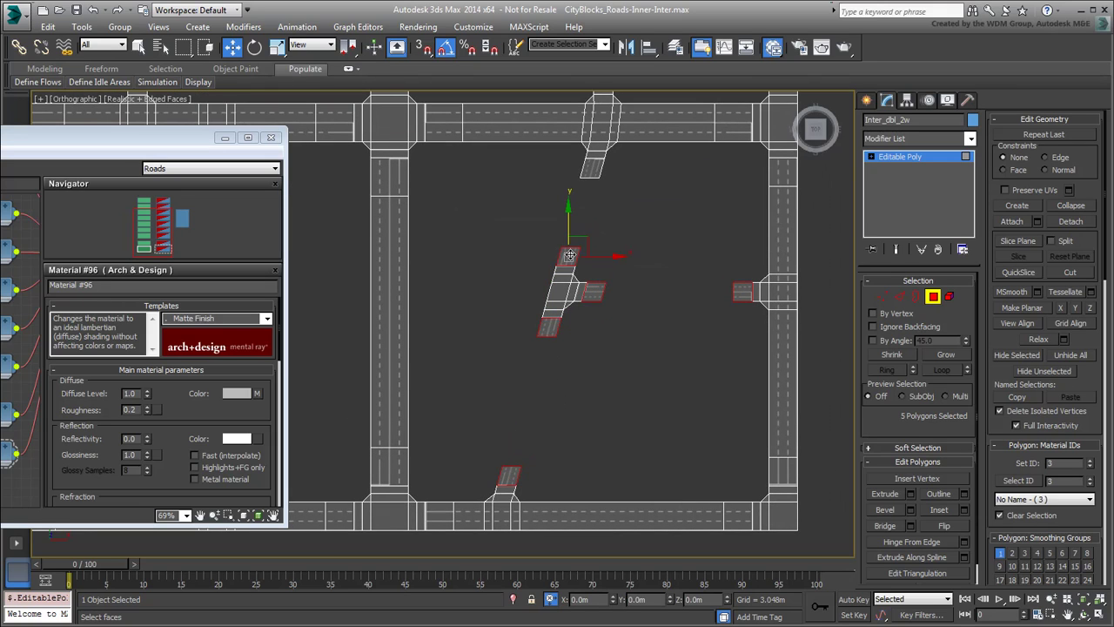
pyautogui.keyDown('ctrl'); pyautogui.click(593, 167); pyautogui.keyUp('ctrl')
pyautogui.write('9')
pyautogui.press('Return')
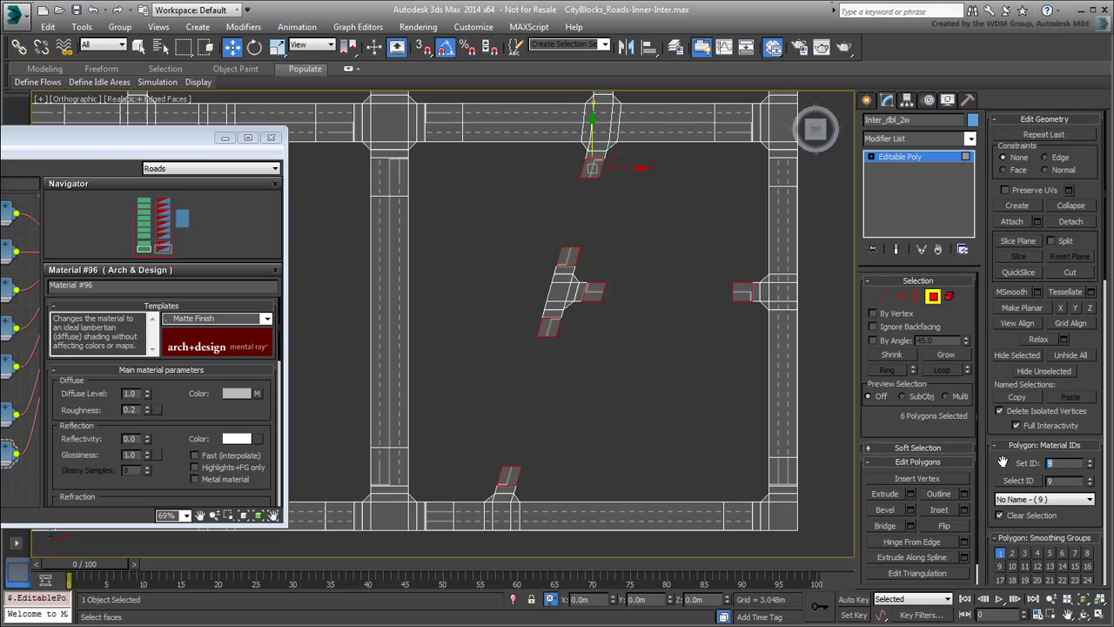
pyautogui.click(645, 380)
# Set material ID 9 on four road-end polygons in the upper block, then deselect.
pyautogui.moveTo(583, 193); pyautogui.dragTo(605, 480, button='middle')
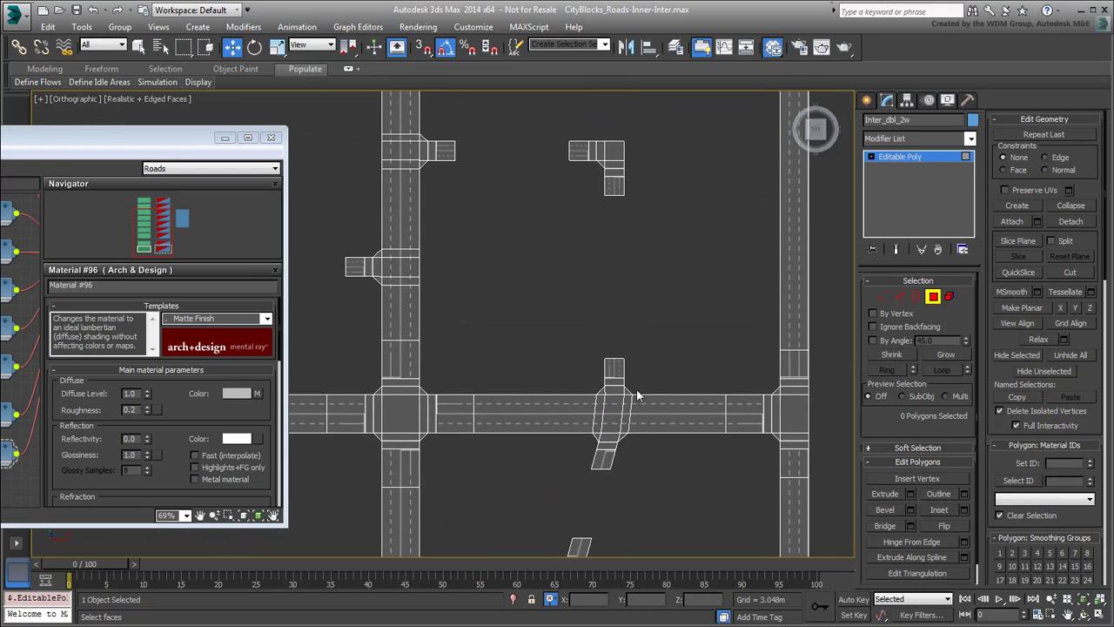
pyautogui.click(614, 370)
pyautogui.keyDown('ctrl'); pyautogui.click(615, 186); pyautogui.keyUp('ctrl')
pyautogui.keyDown('ctrl'); pyautogui.click(579, 151); pyautogui.keyUp('ctrl')
pyautogui.keyDown('ctrl'); pyautogui.click(448, 150); pyautogui.keyUp('ctrl')
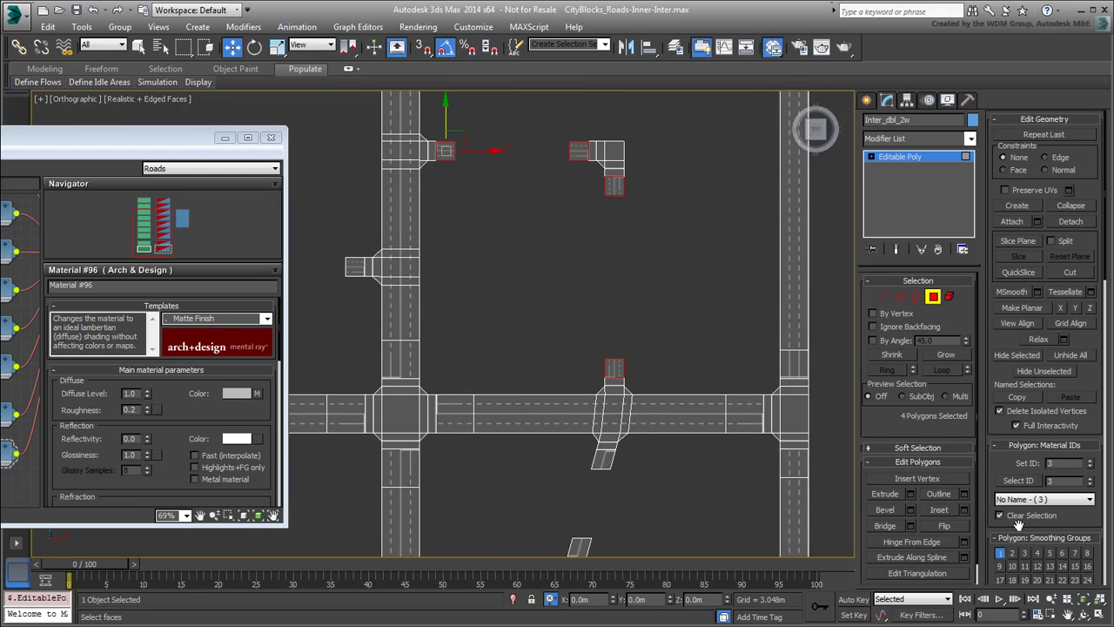
pyautogui.write('9')
pyautogui.press('Return')
pyautogui.click(531, 296)
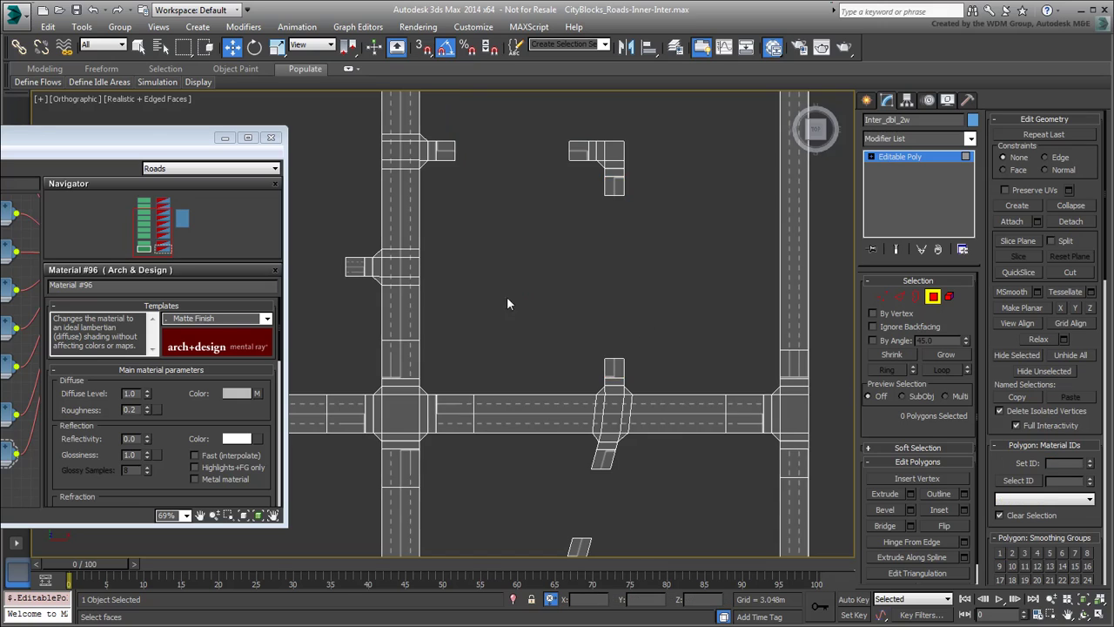
# Select six more road-end polygons, including the T-piece's right end and its facing polygon.
pyautogui.moveTo(507, 296)
pyautogui.mouseDown(button='middle')
pyautogui.moveTo(739, 291)
pyautogui.moveTo(519, 341)
pyautogui.moveTo(440, 164)
pyautogui.mouseUp(button='middle')
pyautogui.click(440, 163)
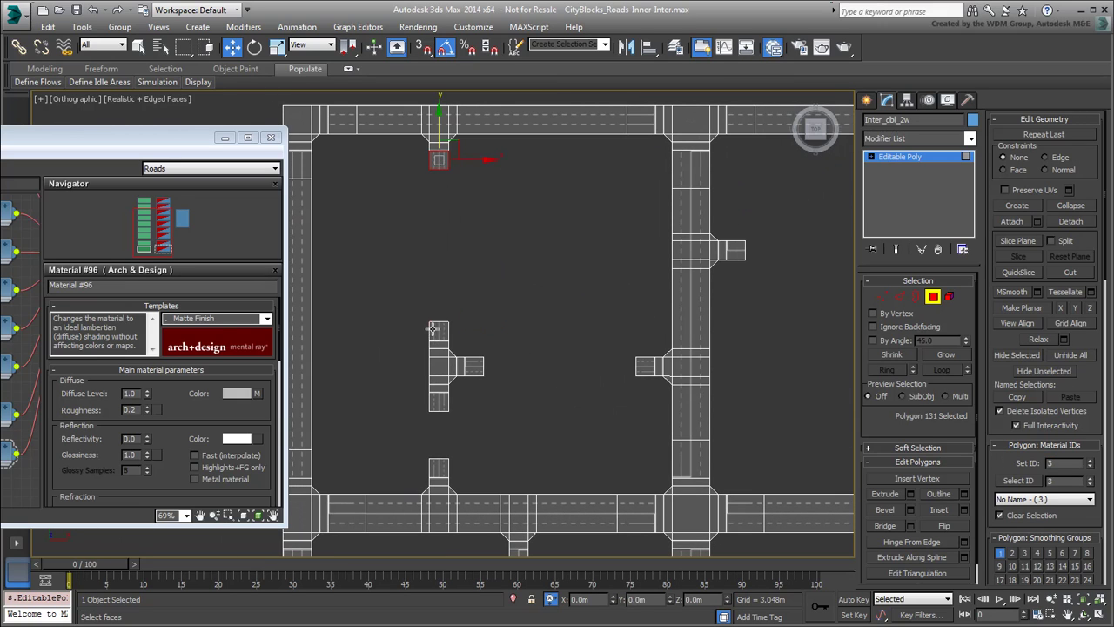
pyautogui.keyDown('ctrl'); pyautogui.click(439, 329); pyautogui.keyUp('ctrl')
pyautogui.keyDown('ctrl'); pyautogui.click(438, 402); pyautogui.keyUp('ctrl')
pyautogui.keyDown('ctrl'); pyautogui.click(439, 468); pyautogui.keyUp('ctrl')
pyautogui.keyDown('ctrl'); pyautogui.click(472, 368); pyautogui.keyUp('ctrl')
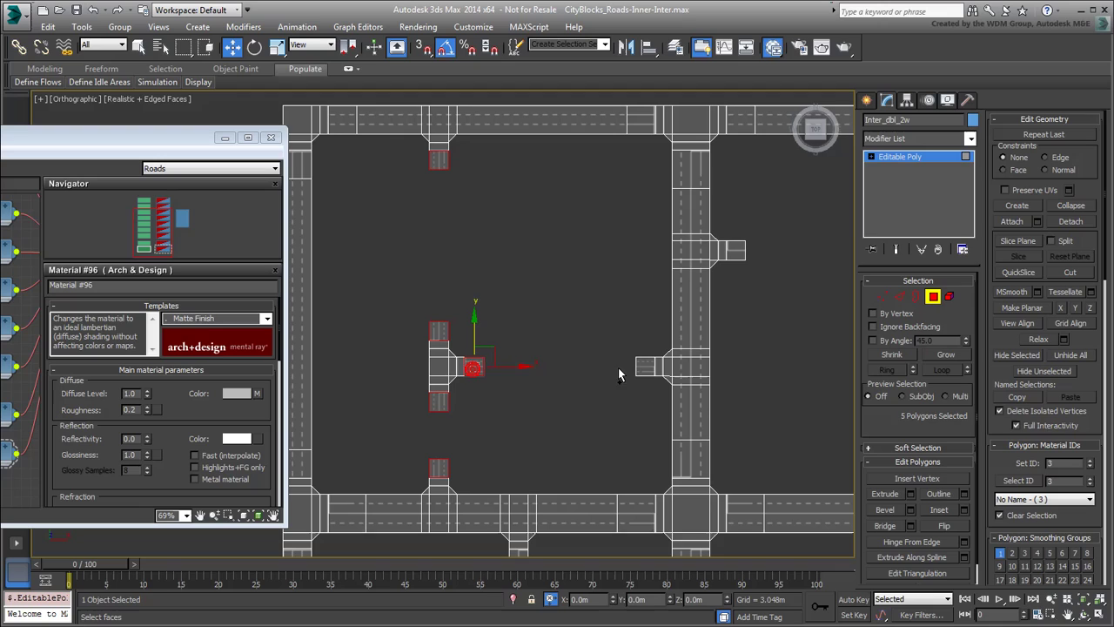
pyautogui.keyDown('ctrl'); pyautogui.click(645, 366); pyautogui.keyUp('ctrl')
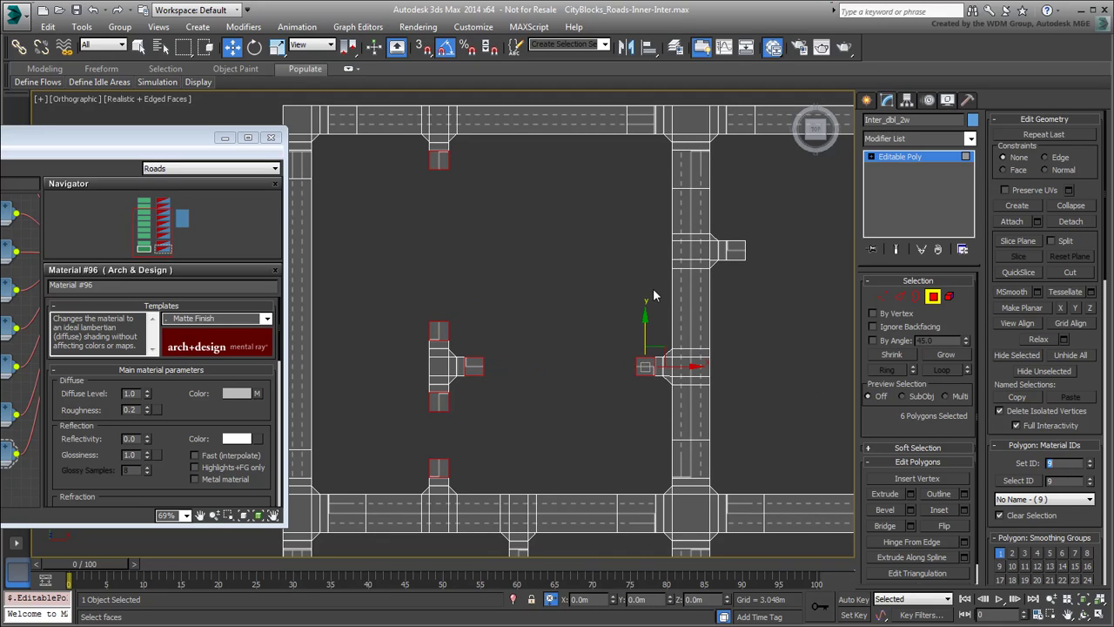
# Give the T-piece's right end and the facing road-end polygon material ID 8, then recentre on the T-piece.
pyautogui.click(547, 279)
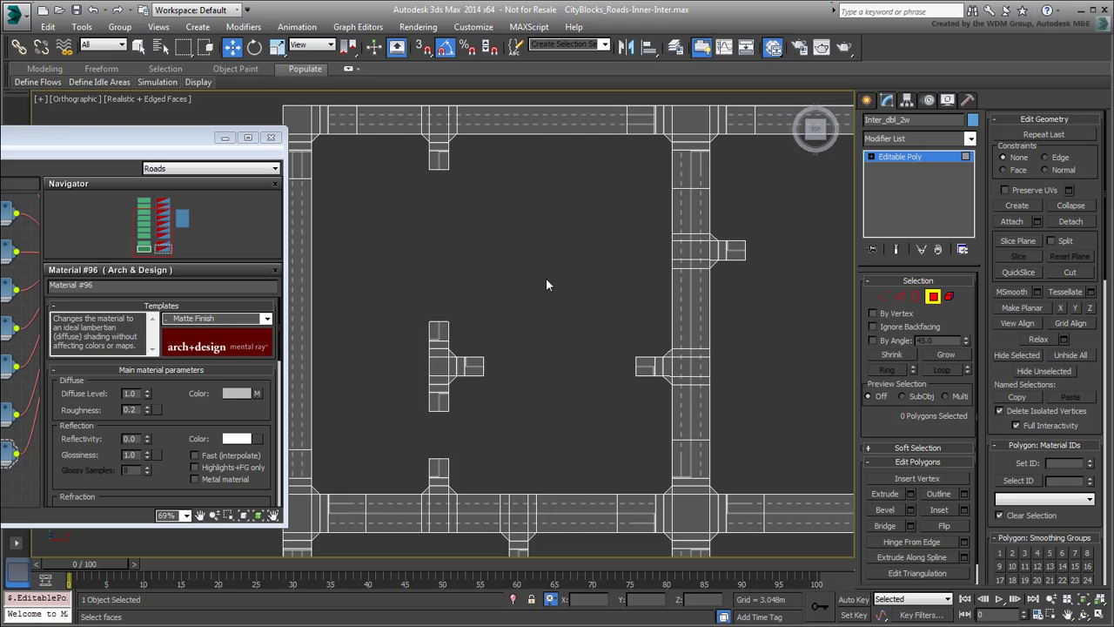
pyautogui.click(479, 360)
pyautogui.keyDown('ctrl'); pyautogui.click(645, 367); pyautogui.keyUp('ctrl')
pyautogui.write('8')
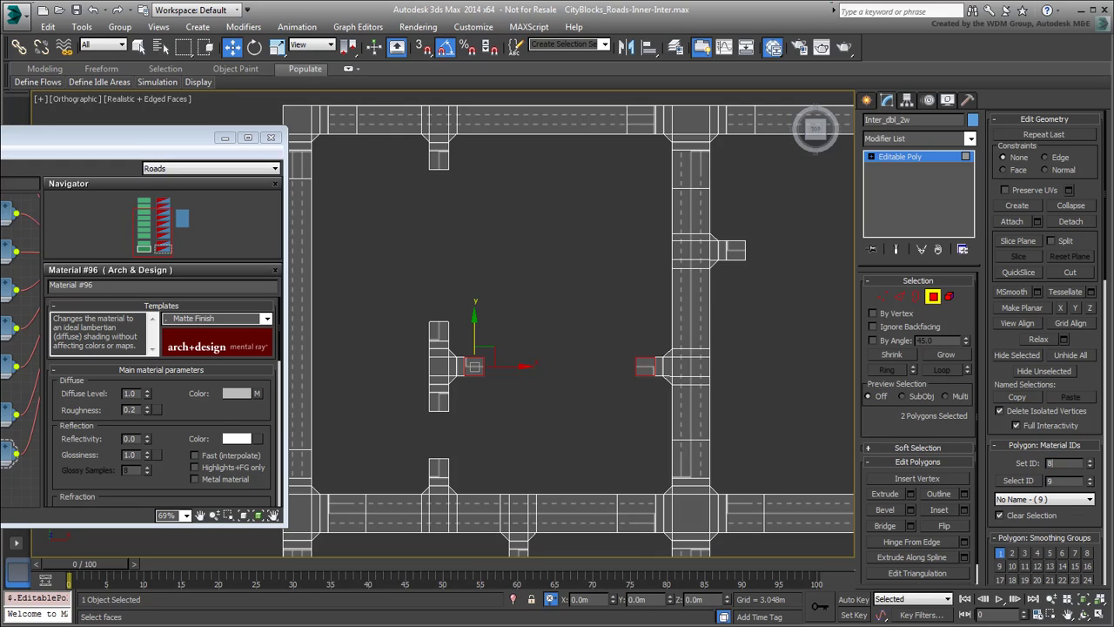
pyautogui.press('Return')
pyautogui.click(516, 271)
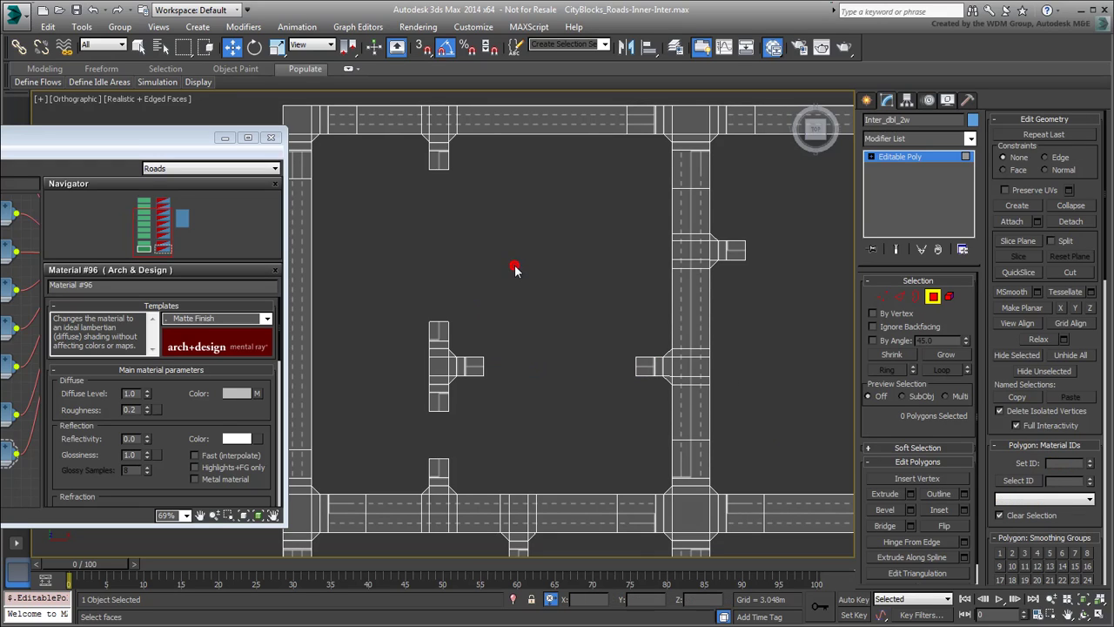
pyautogui.scroll(3, 556, 382)
pyautogui.moveTo(556, 376); pyautogui.dragTo(567, 403, button='middle')
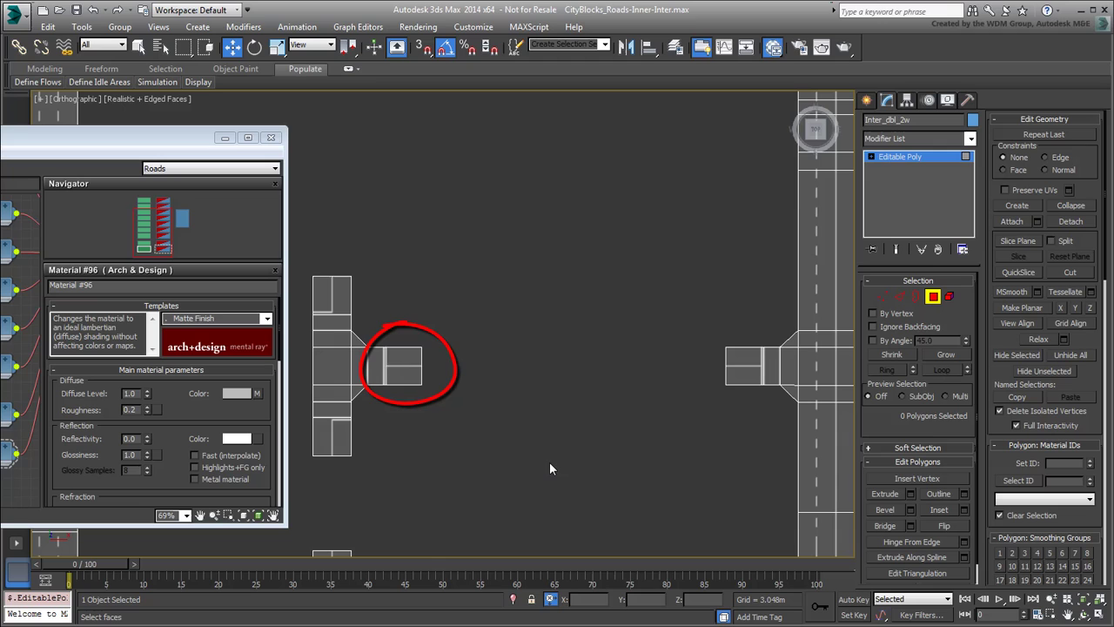
pyautogui.moveTo(551, 464)
pyautogui.mouseDown(button='middle')
pyautogui.moveTo(650, 423)
pyautogui.moveTo(814, 417)
pyautogui.mouseUp(button='middle')
# Raise road Multi/Sub material #92 to ten sub-material slots.
pyautogui.moveTo(131, 138); pyautogui.dragTo(366, 145)
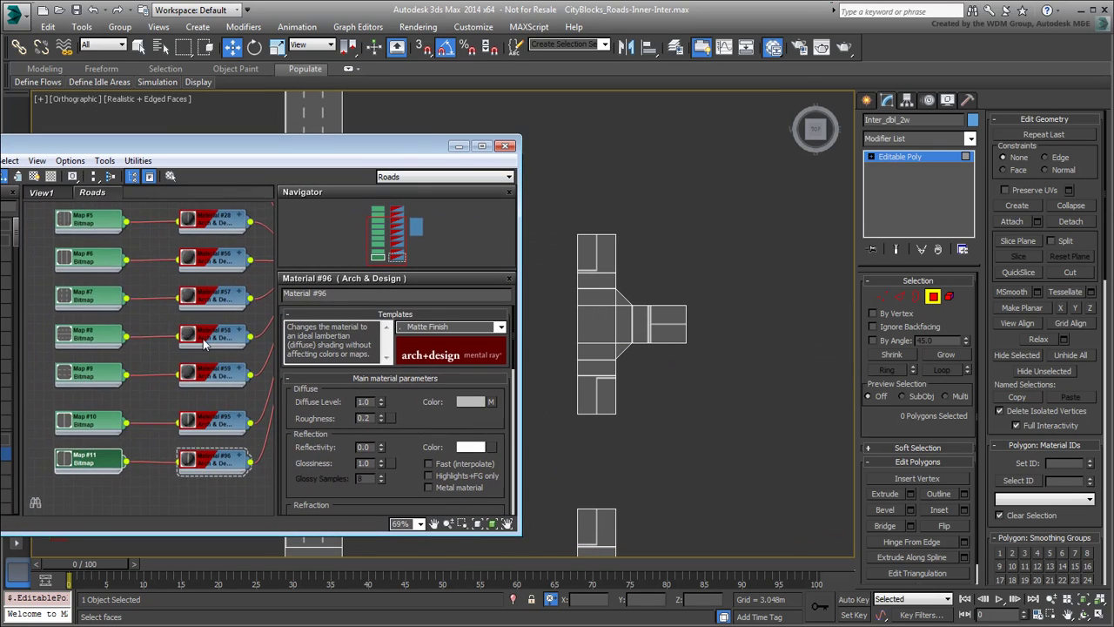
pyautogui.scroll(-3, 207, 237)
pyautogui.doubleClick(207, 238)
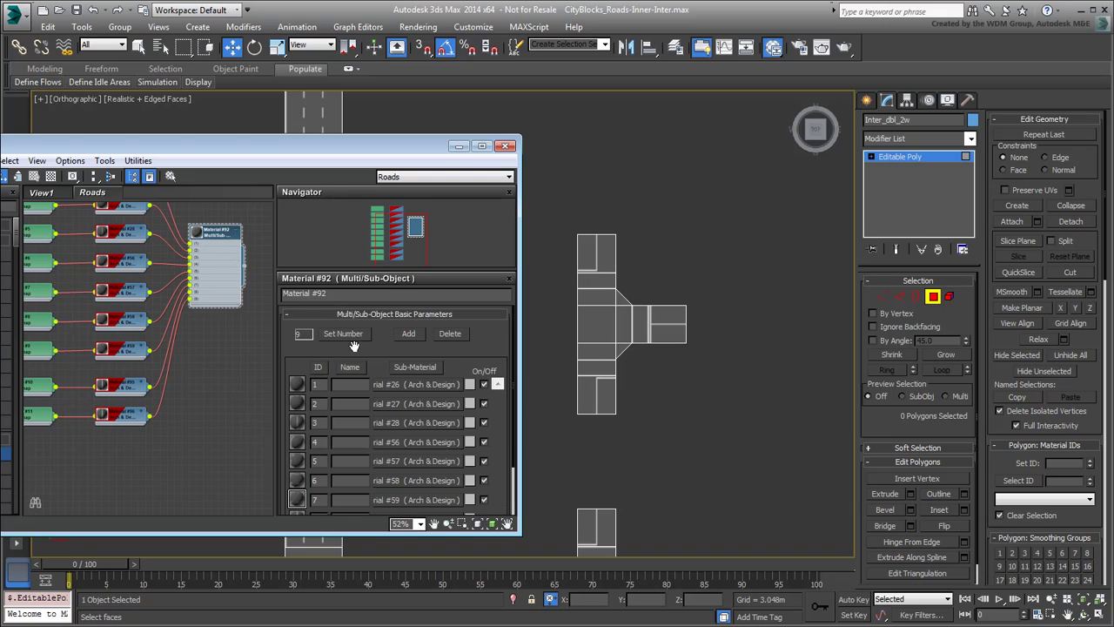
pyautogui.click(344, 334)
pyautogui.click(270, 332)
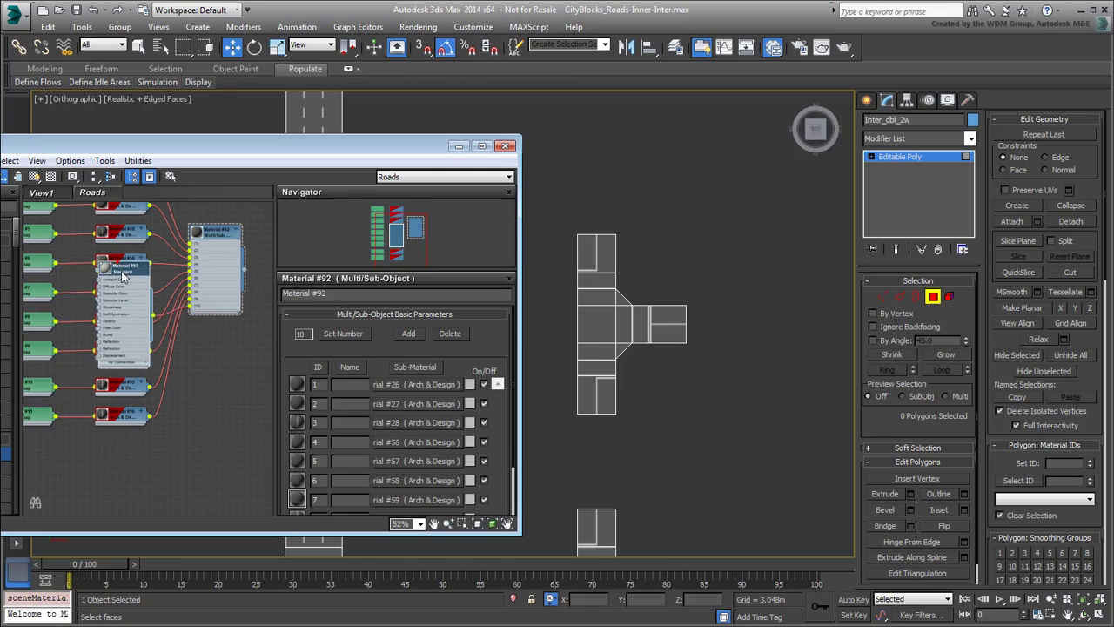
# Add a new Arch & Design material using the Matte Finish template.
pyautogui.moveTo(155, 155); pyautogui.dragTo(231, 134)
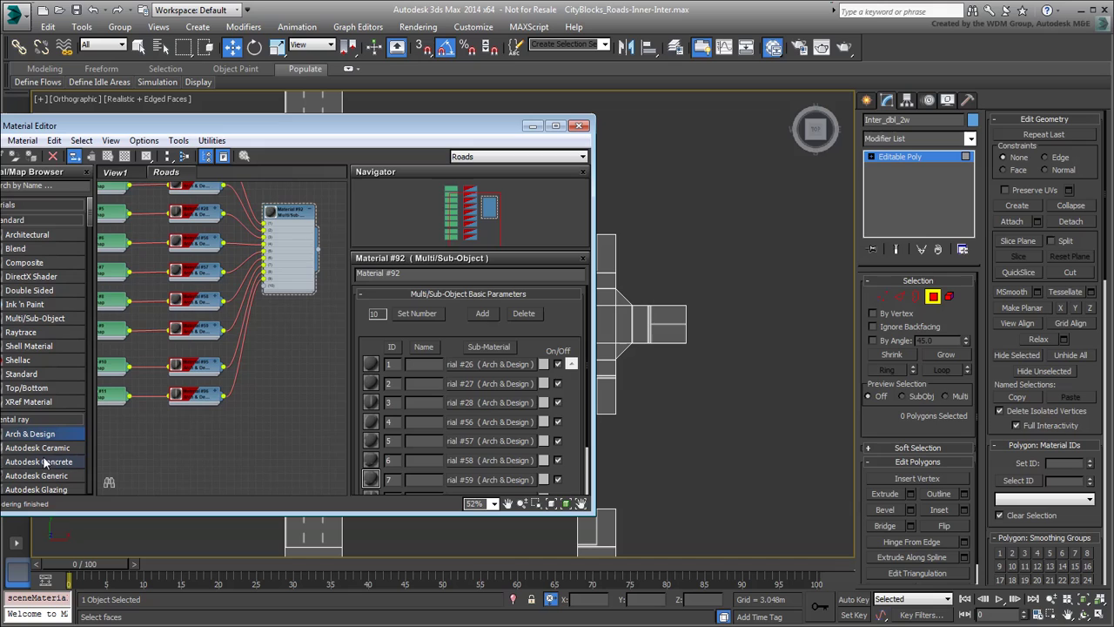
pyautogui.moveTo(31, 434); pyautogui.dragTo(187, 453)
pyautogui.doubleClick(187, 440)
pyautogui.click(573, 307)
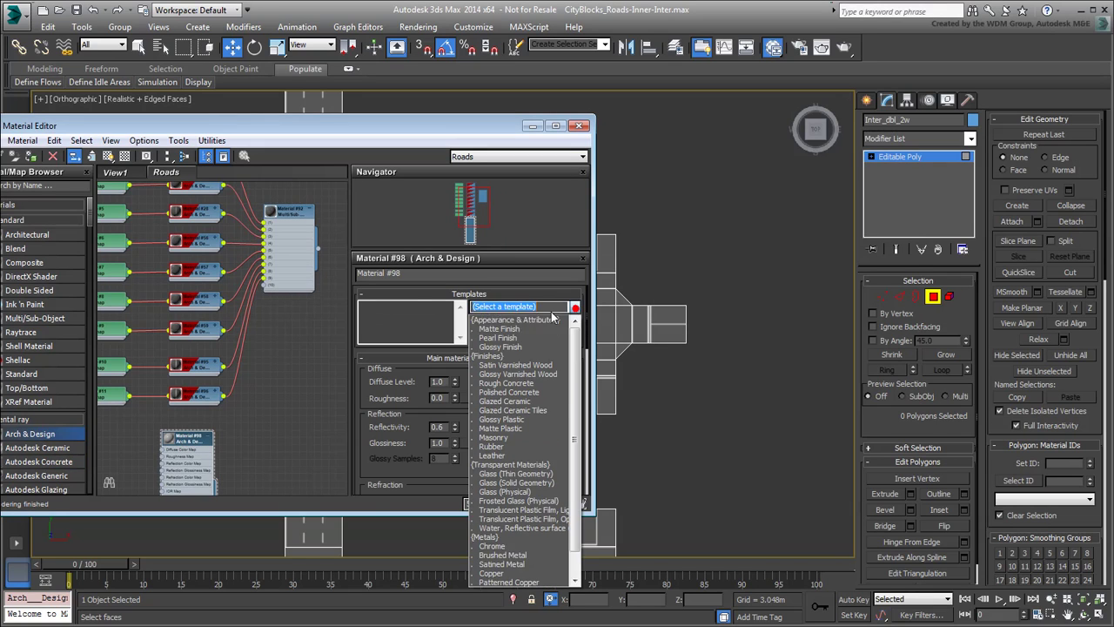
pyautogui.click(505, 339)
# Map RD_1w-dbl.jpg into the new material's diffuse and show it in the viewport.
pyautogui.moveTo(164, 454); pyautogui.dragTo(233, 424, button='middle')
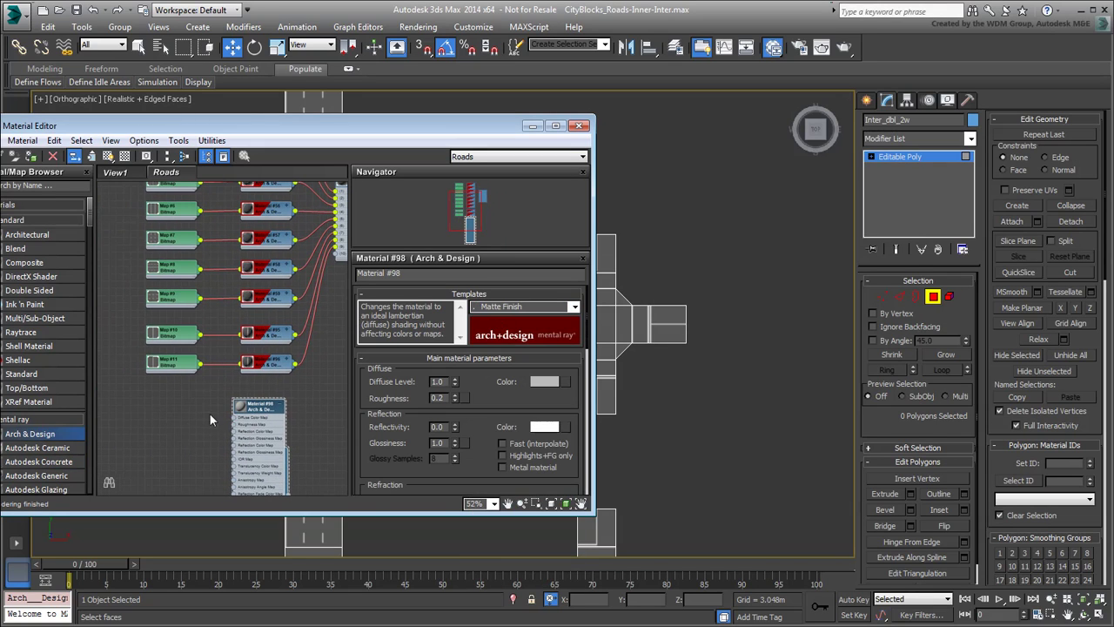
pyautogui.moveTo(233, 422); pyautogui.dragTo(187, 418)
pyautogui.click(318, 228)
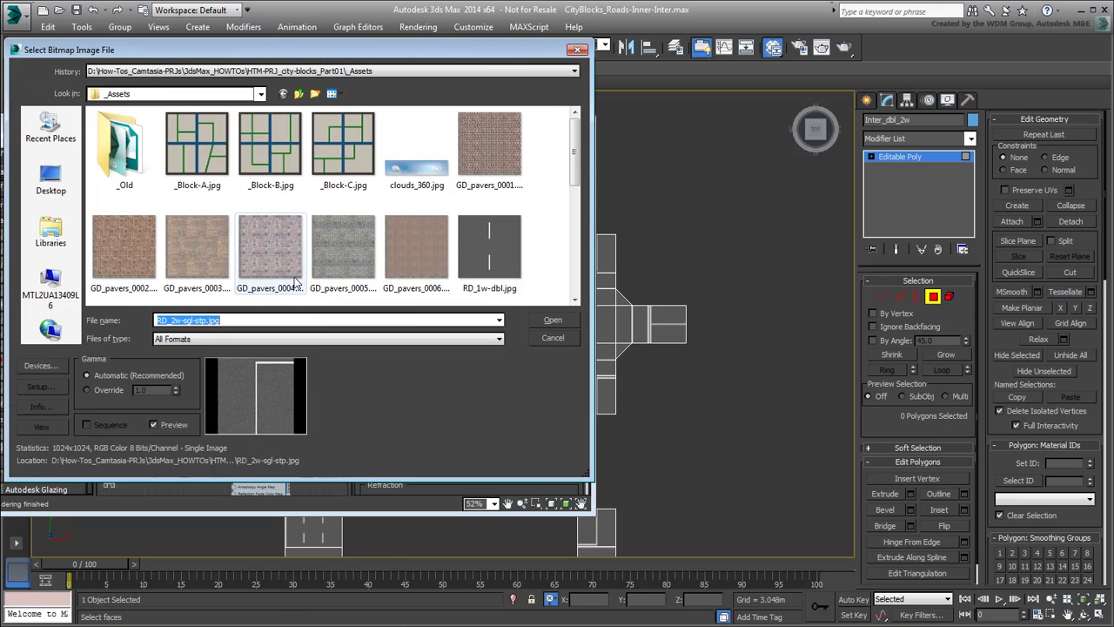
pyautogui.click(489, 248)
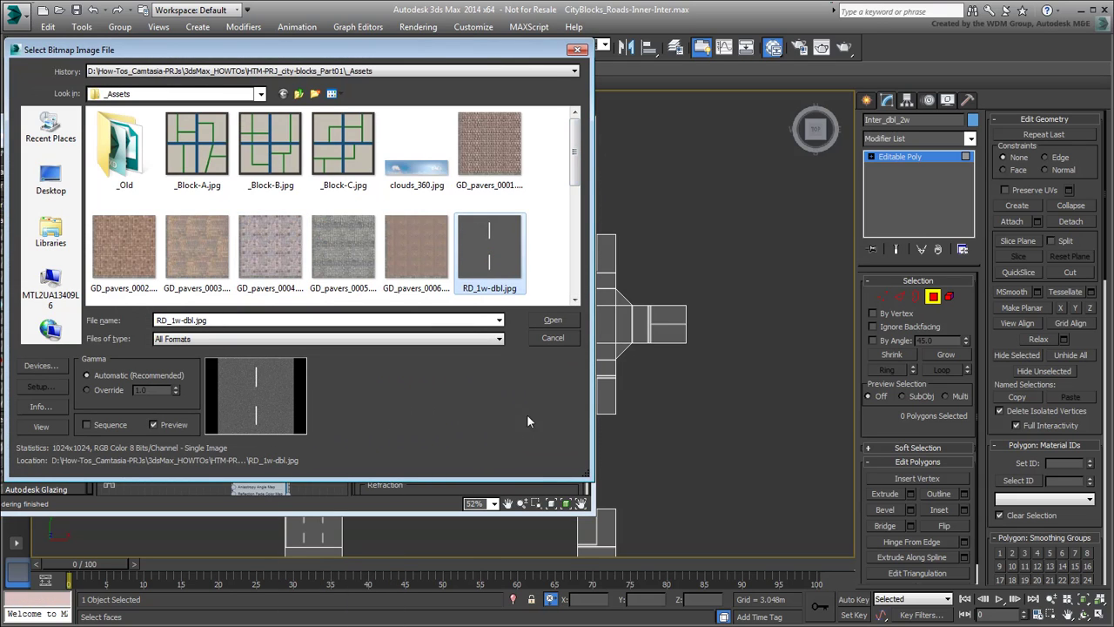
pyautogui.click(553, 320)
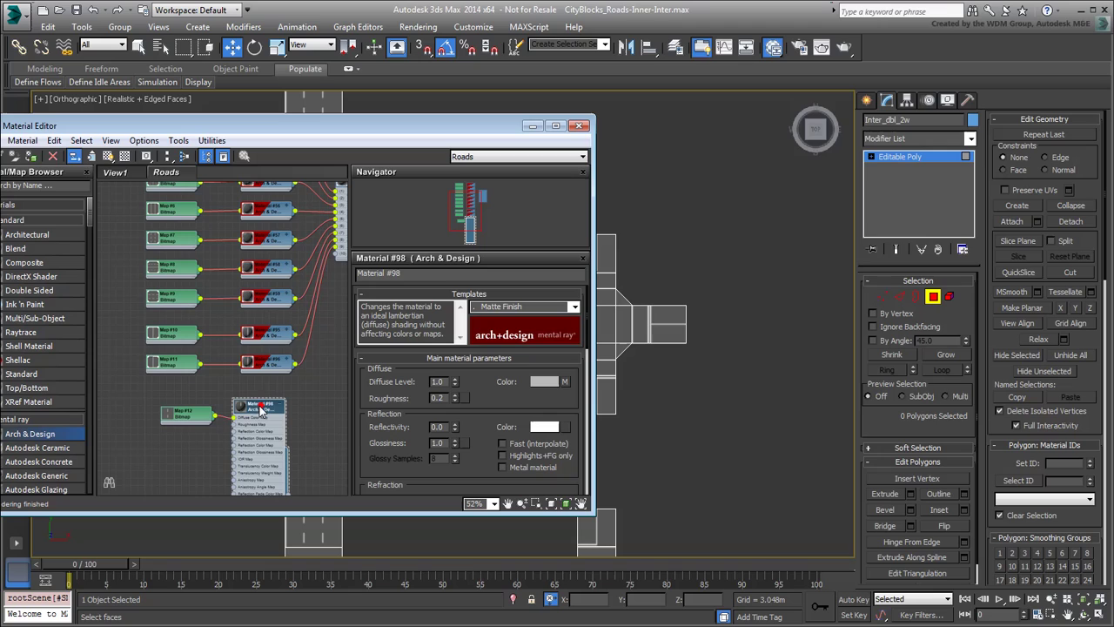
pyautogui.click(108, 156)
pyautogui.click(280, 407)
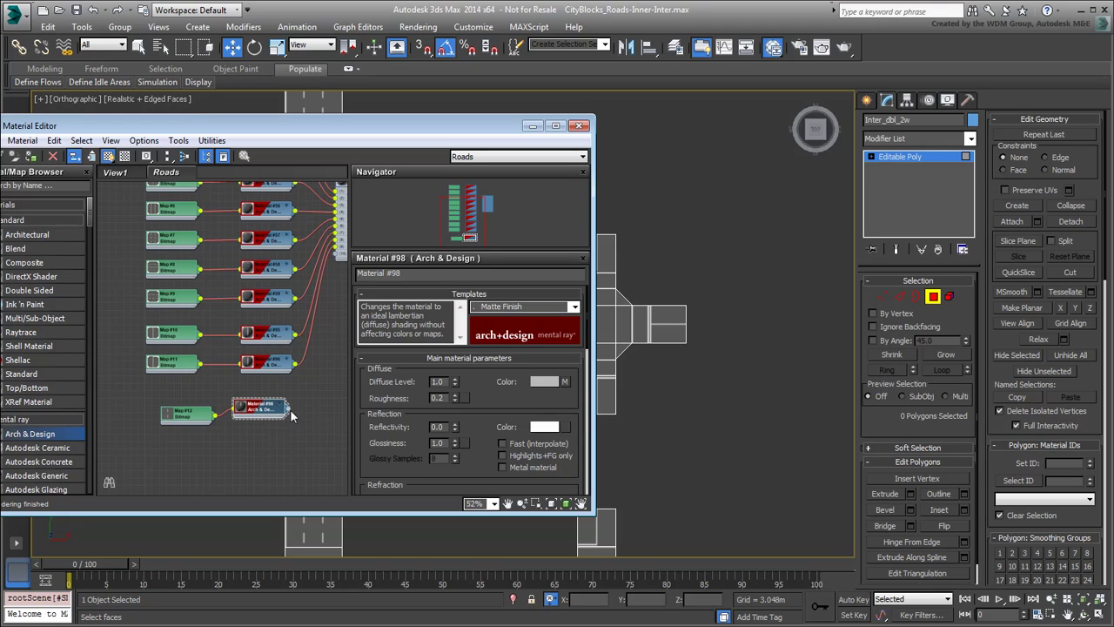
pyautogui.moveTo(334, 260); pyautogui.dragTo(255, 259, button='middle')
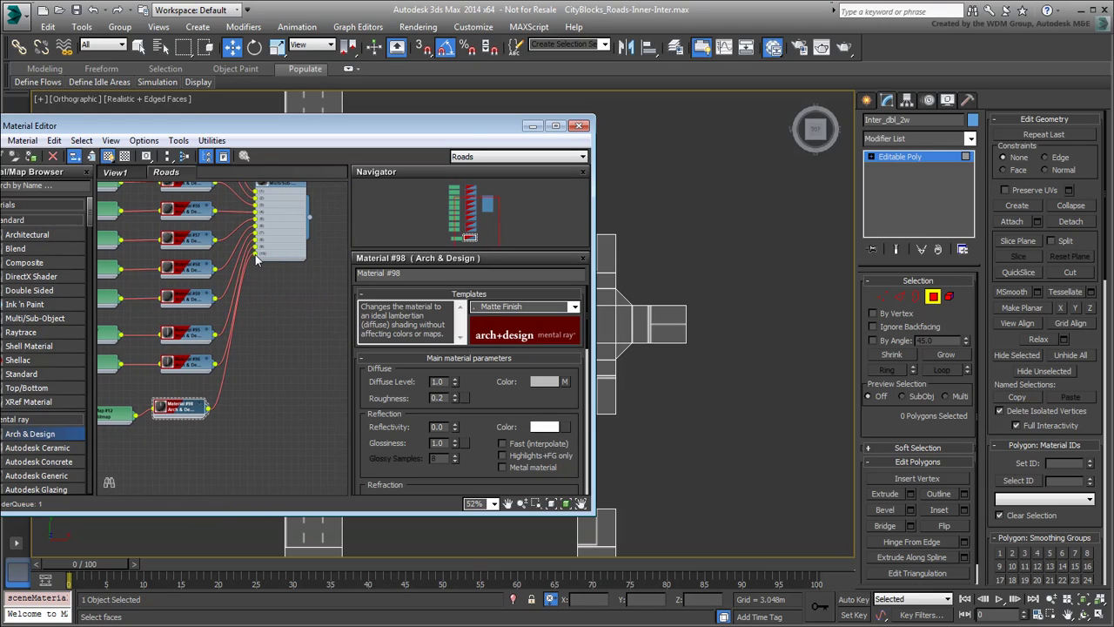
pyautogui.moveTo(475, 135); pyautogui.dragTo(261, 140)
# Set the T-piece's right end polygon to material ID 10, then deselect and zoom out.
pyautogui.click(672, 327)
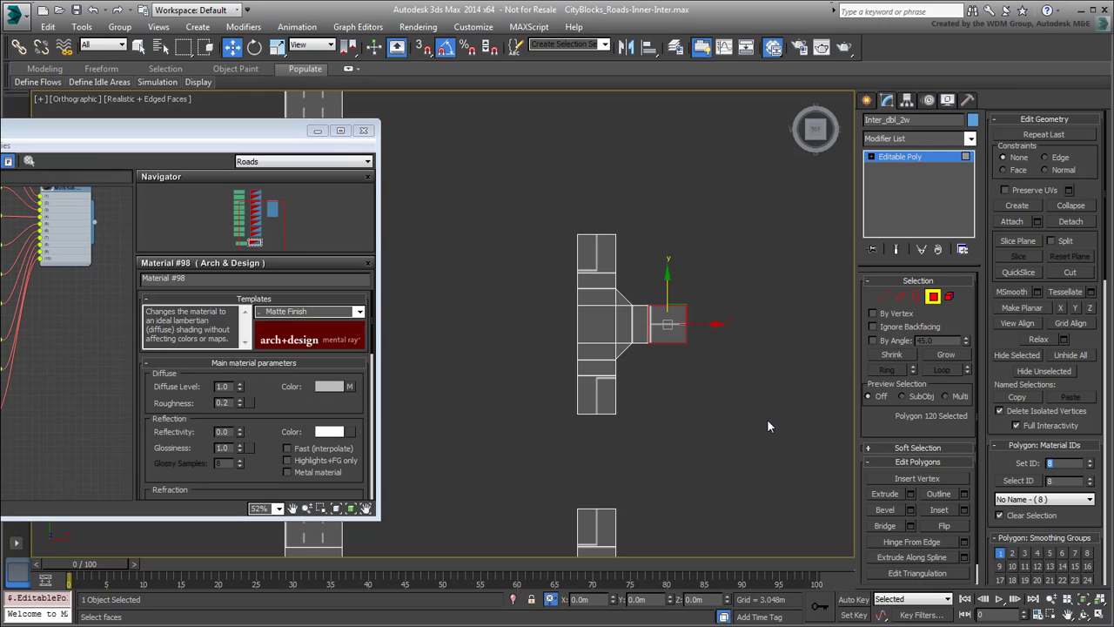
pyautogui.write('0')
pyautogui.press('Return')
pyautogui.click(652, 401)
pyautogui.scroll(-2, 721, 349)
pyautogui.moveTo(634, 366); pyautogui.dragTo(679, 417, button='middle')
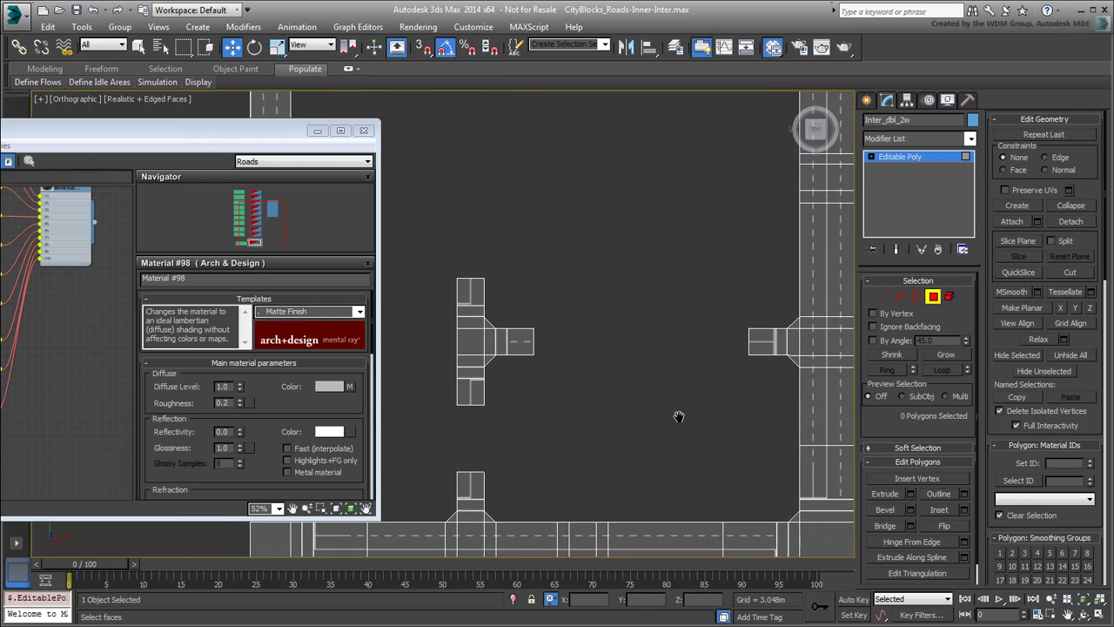
pyautogui.moveTo(265, 134); pyautogui.dragTo(561, 134)
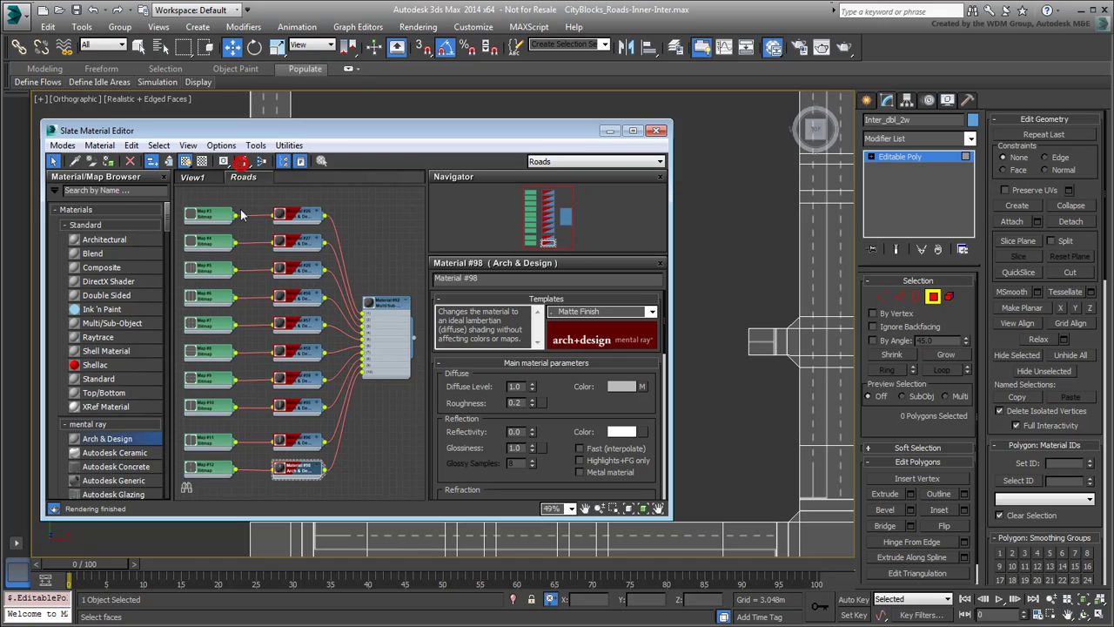
# Close the Slate Material Editor, frame the whole road grid, and exit Polygon mode.
pyautogui.click(658, 133)
pyautogui.scroll(-3, 566, 383)
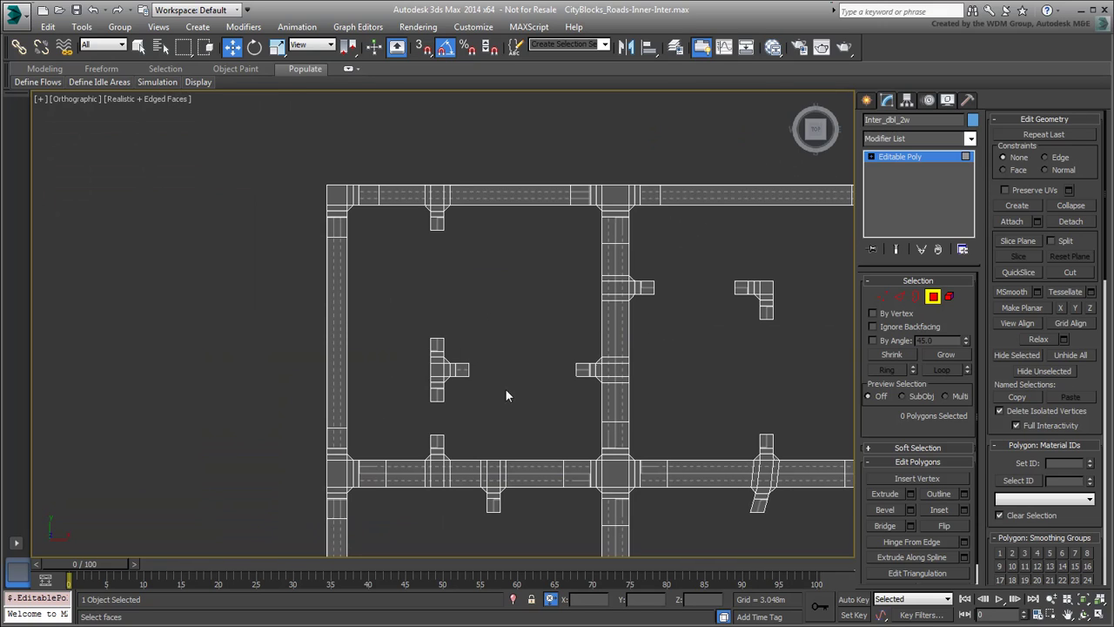
pyautogui.scroll(-2, 418, 352)
pyautogui.moveTo(529, 388); pyautogui.dragTo(480, 305, button='middle')
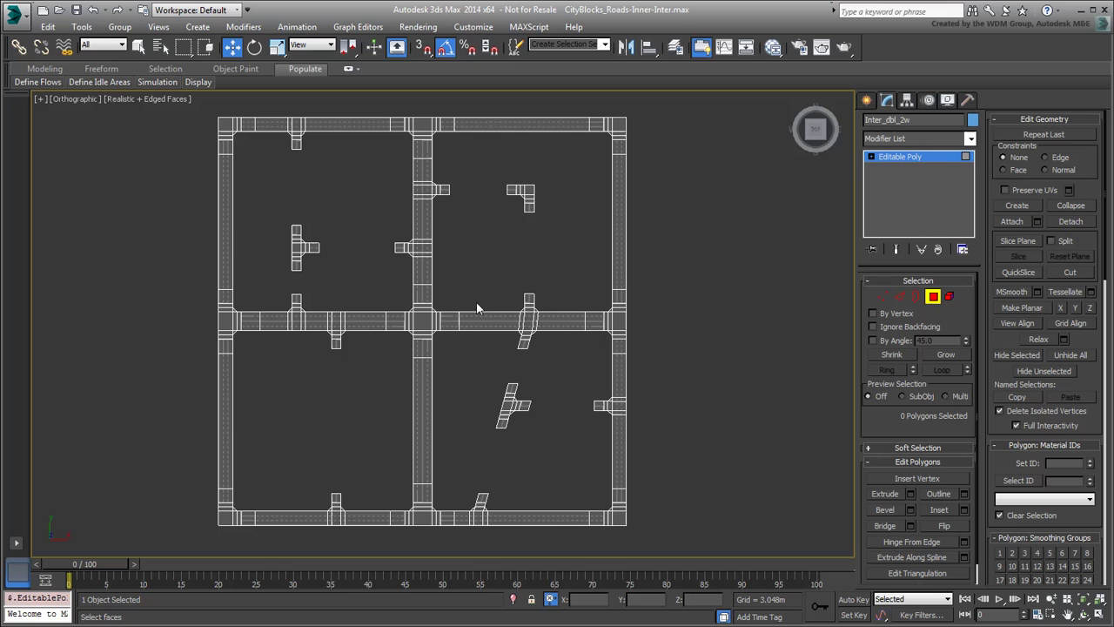
pyautogui.click(930, 299)
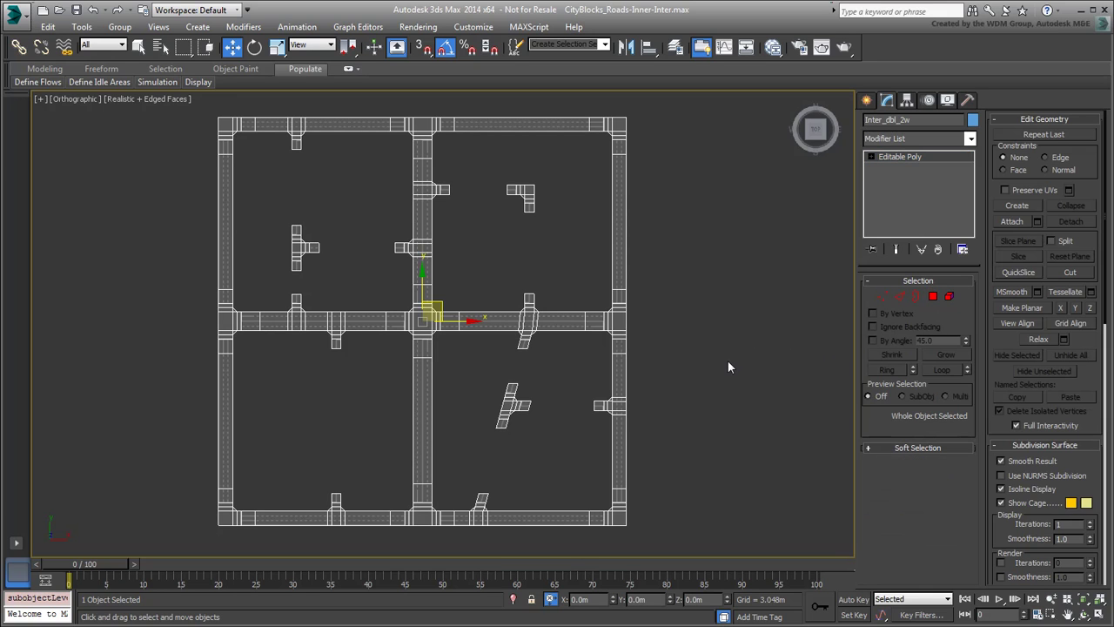